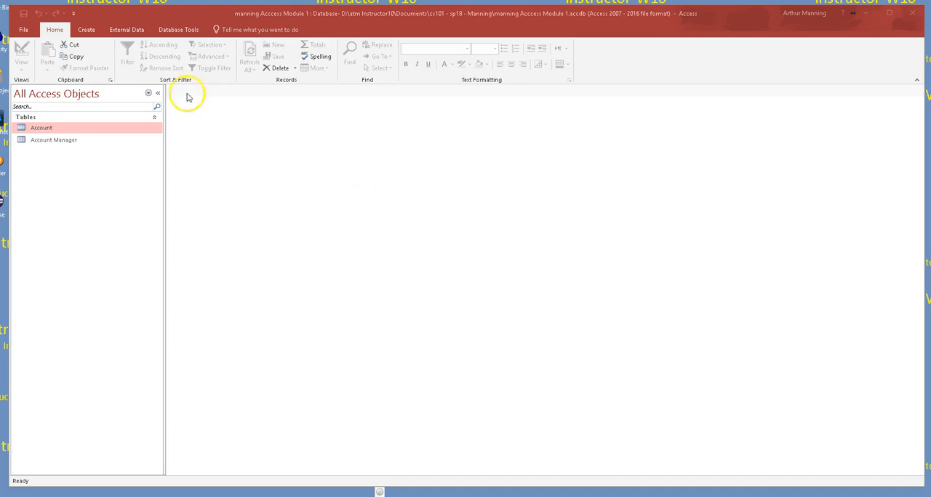
- Start importing external data from an Excel spreadsheet file
{"action": "left_click", "coordinate": [126, 31]}
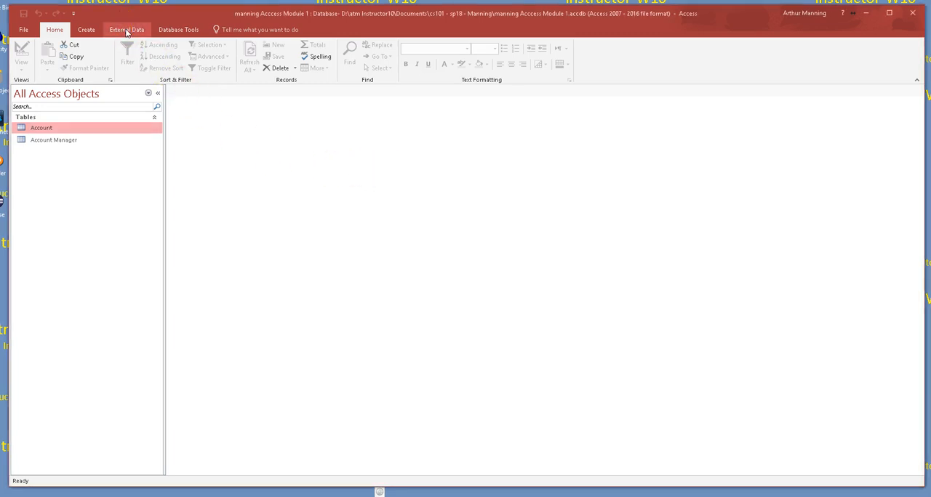
{"action": "left_click", "coordinate": [126, 30]}
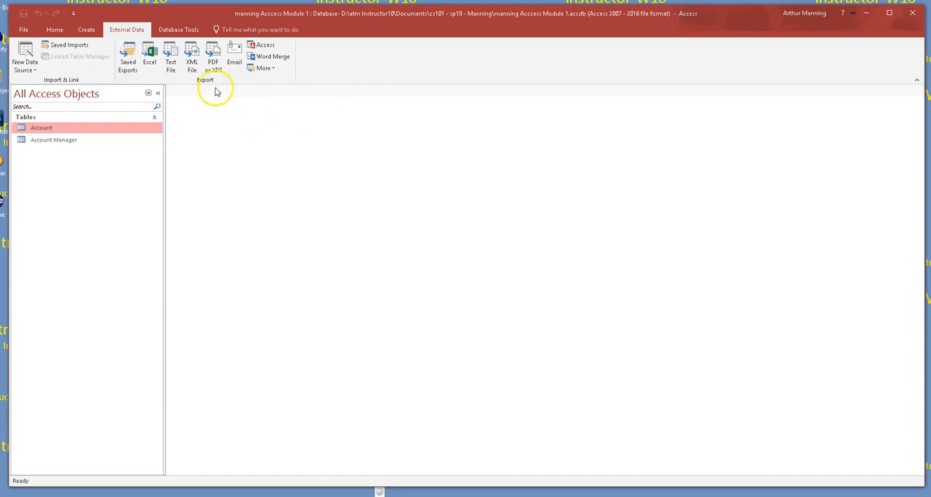
{"action": "left_click", "coordinate": [34, 72]}
{"action": "left_click", "coordinate": [36, 87]}
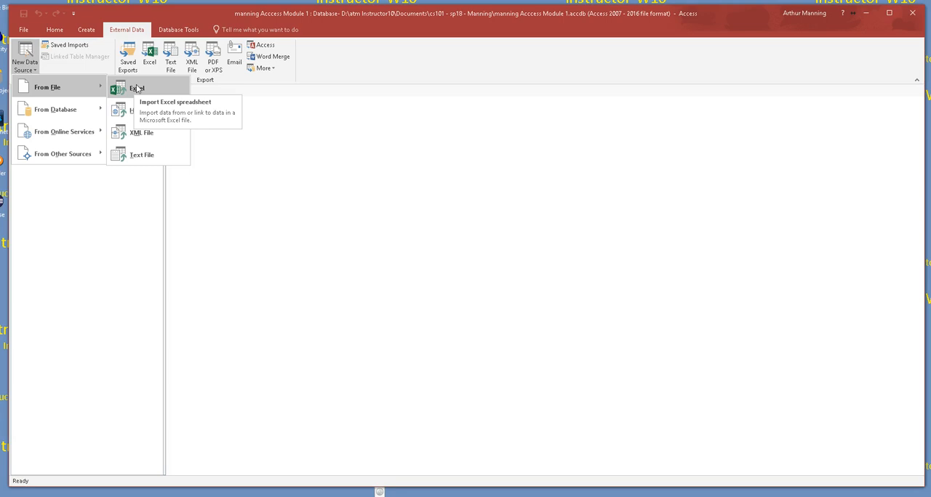
{"action": "left_click", "coordinate": [135, 88]}
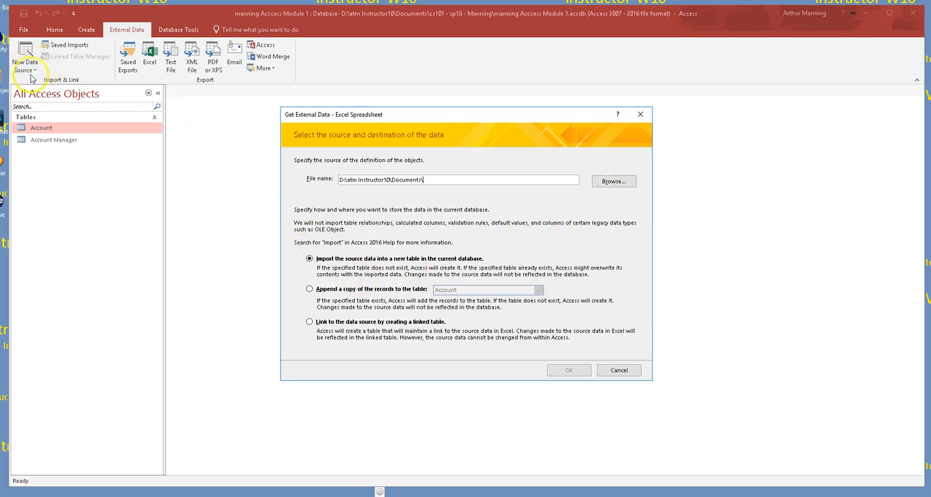
- Choose Account.xlsx from the Module 1 folder of the Access 2016 Modules 1 to 2 data files as the import source
{"action": "left_click", "coordinate": [616, 182]}
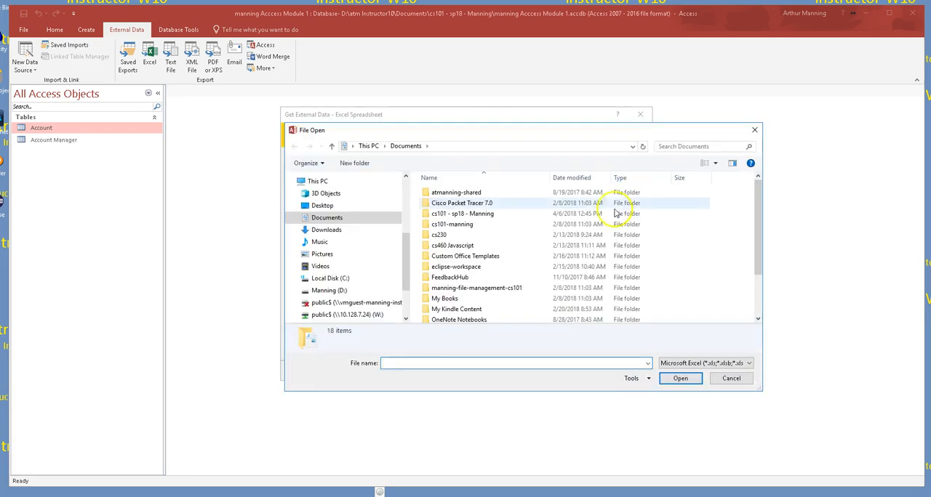
{"action": "left_click", "coordinate": [458, 215]}
{"action": "double_click", "coordinate": [458, 214]}
{"action": "double_click", "coordinate": [471, 203]}
{"action": "double_click", "coordinate": [468, 192]}
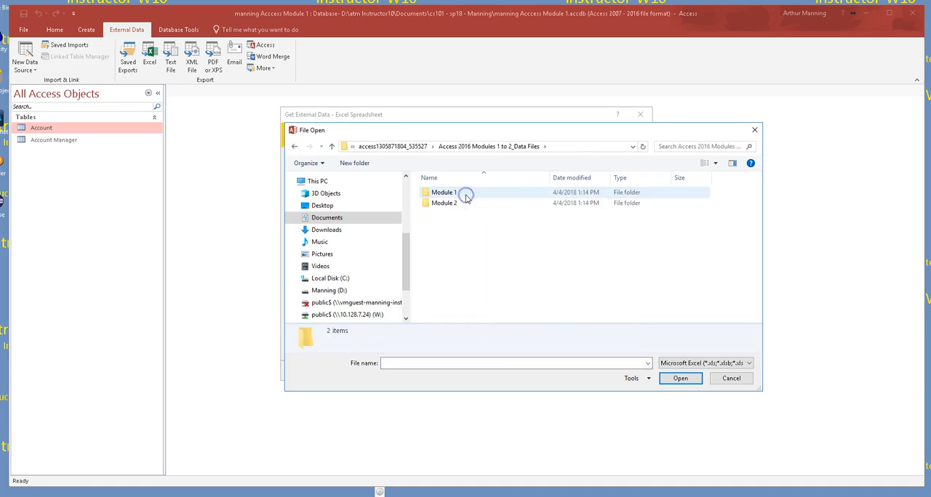
{"action": "double_click", "coordinate": [444, 193]}
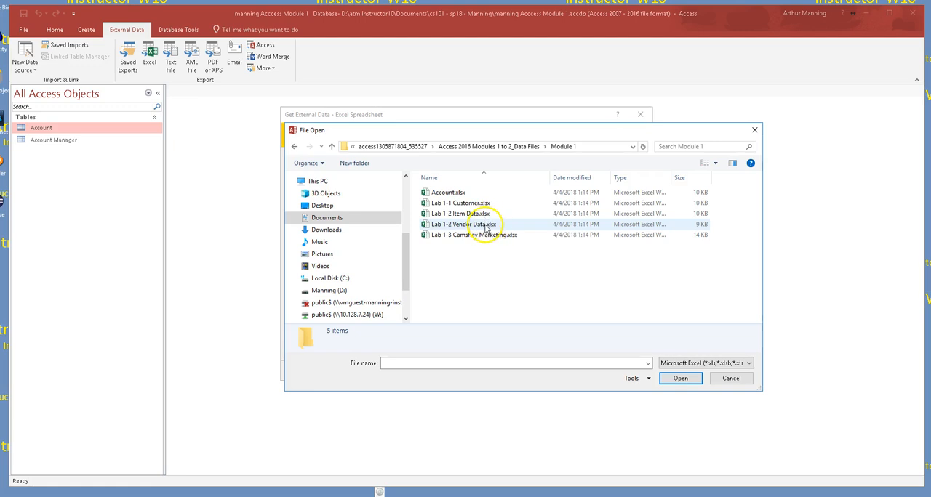
{"action": "left_click", "coordinate": [448, 194]}
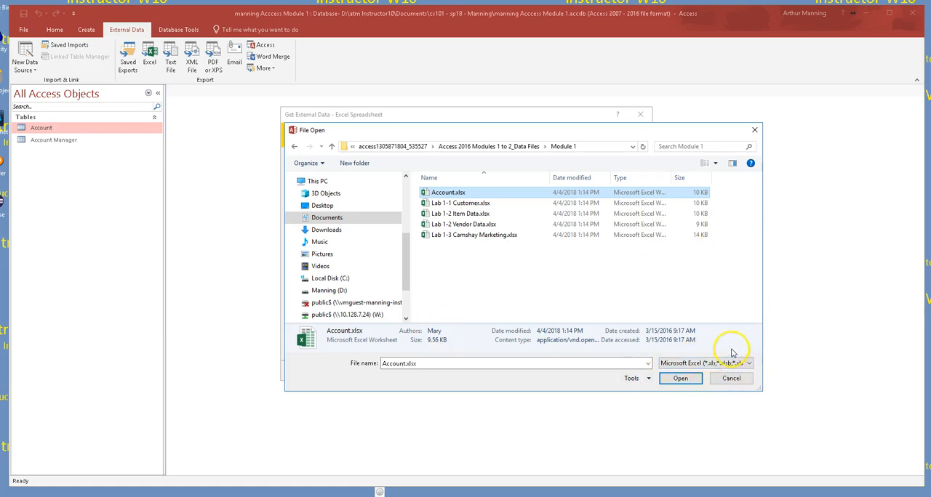
{"action": "left_click", "coordinate": [686, 378]}
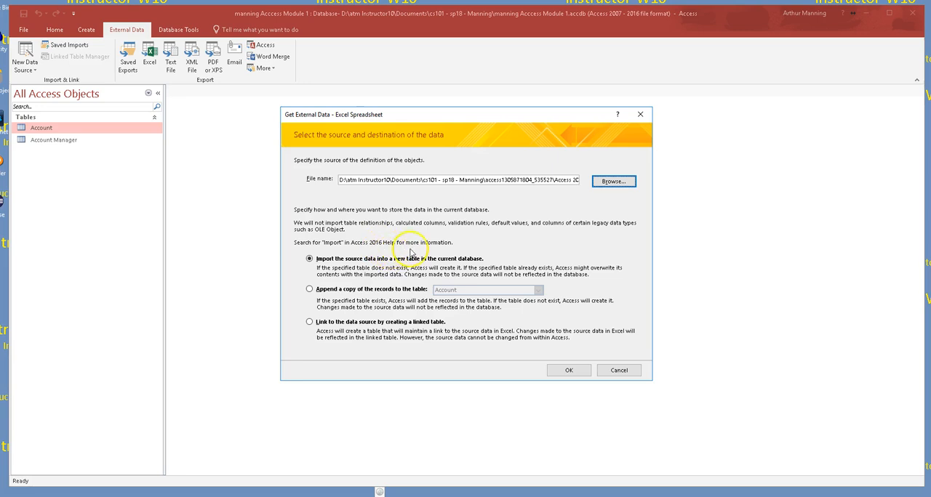
- Import the data into a new table, allowing the wizard to open, and use the first row as column headings
{"action": "left_click", "coordinate": [570, 370]}
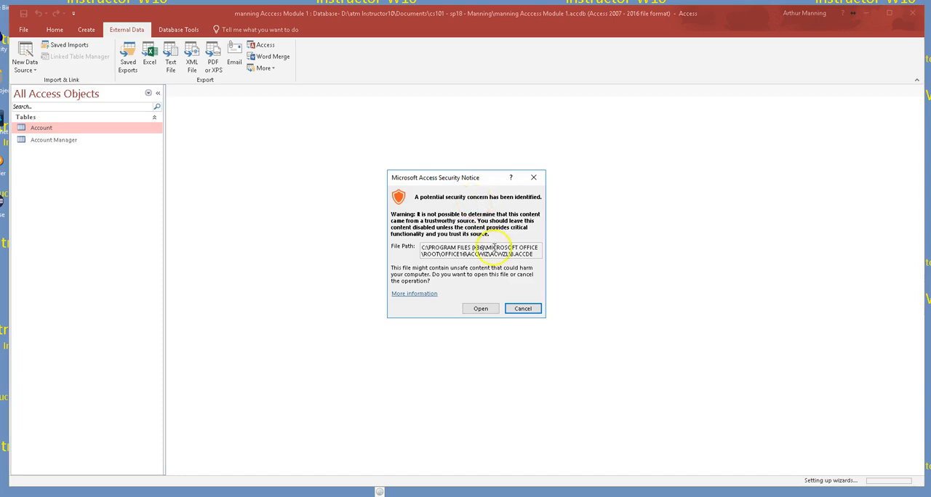
{"action": "left_click", "coordinate": [483, 308]}
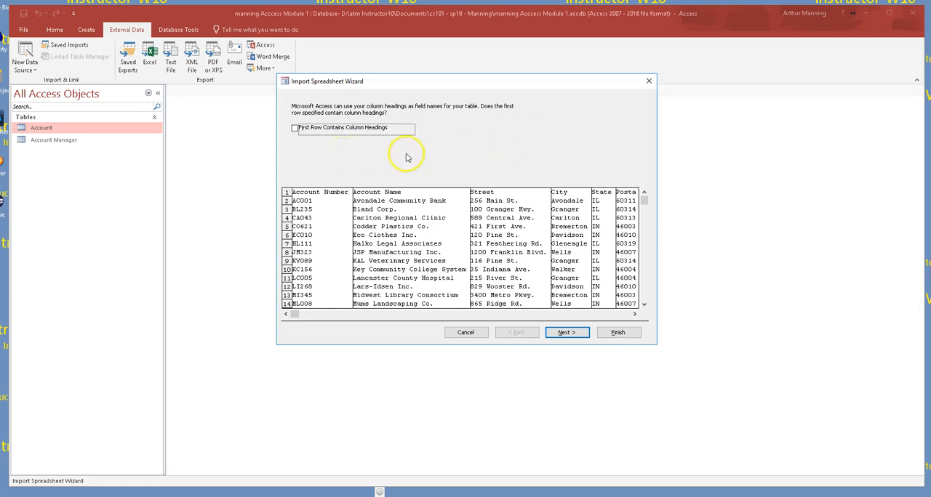
{"action": "left_click", "coordinate": [295, 128]}
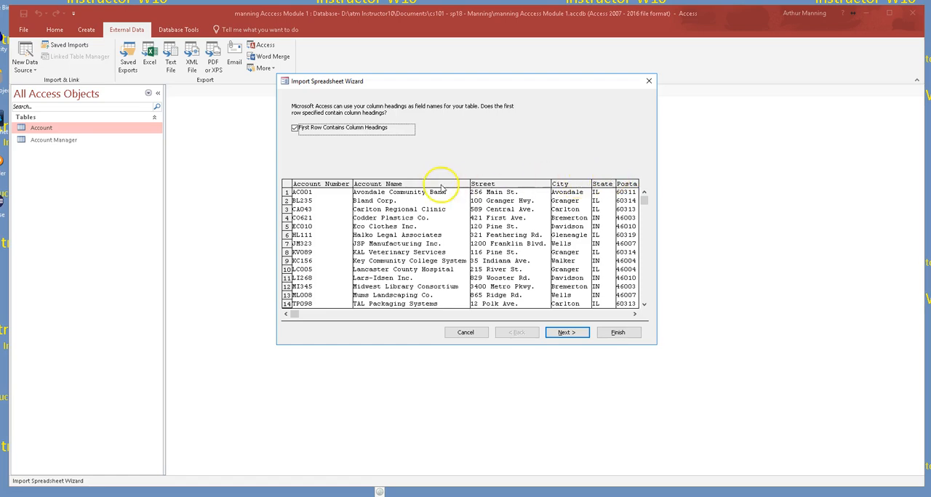
{"action": "left_click", "coordinate": [584, 332]}
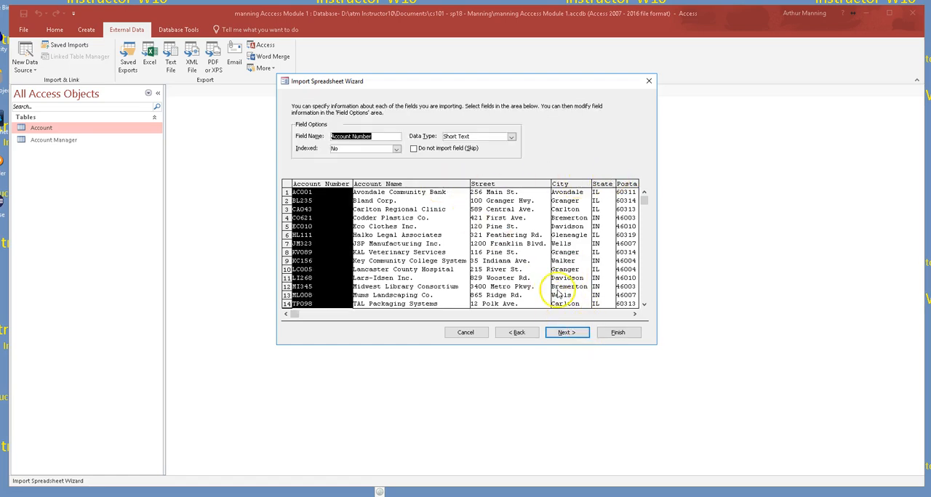
- Examine the field name, data type and index options of several columns, including Street, Current Due and Amount Paid
{"action": "left_click", "coordinate": [420, 183]}
{"action": "left_click", "coordinate": [501, 183]}
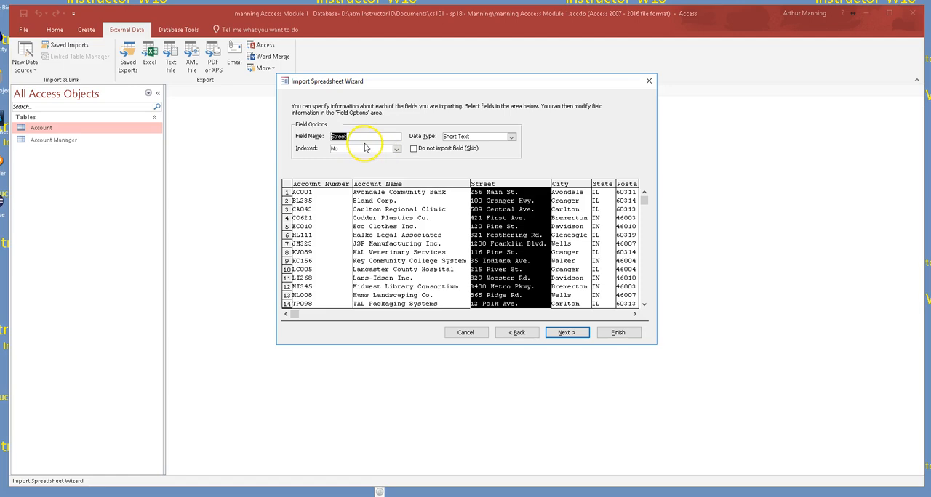
{"action": "left_click", "coordinate": [323, 187]}
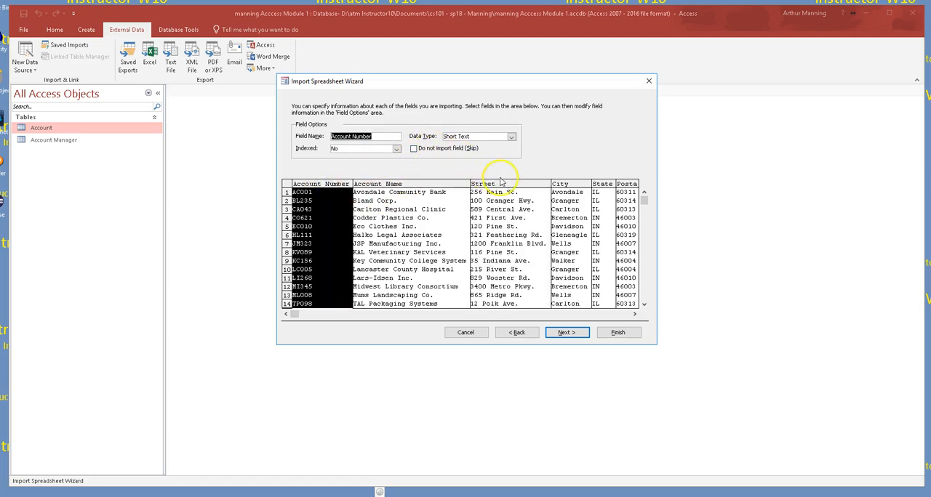
{"action": "left_click", "coordinate": [520, 191]}
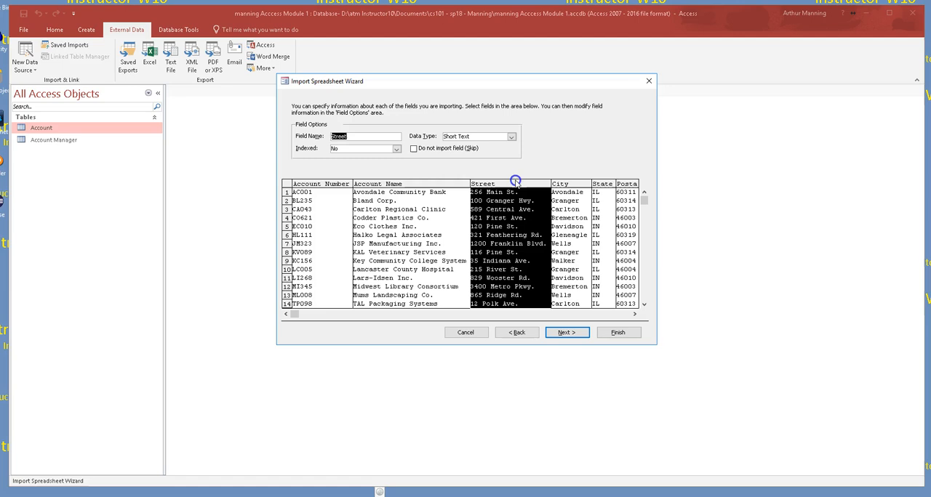
{"action": "left_click", "coordinate": [635, 316]}
{"action": "left_click", "coordinate": [635, 315]}
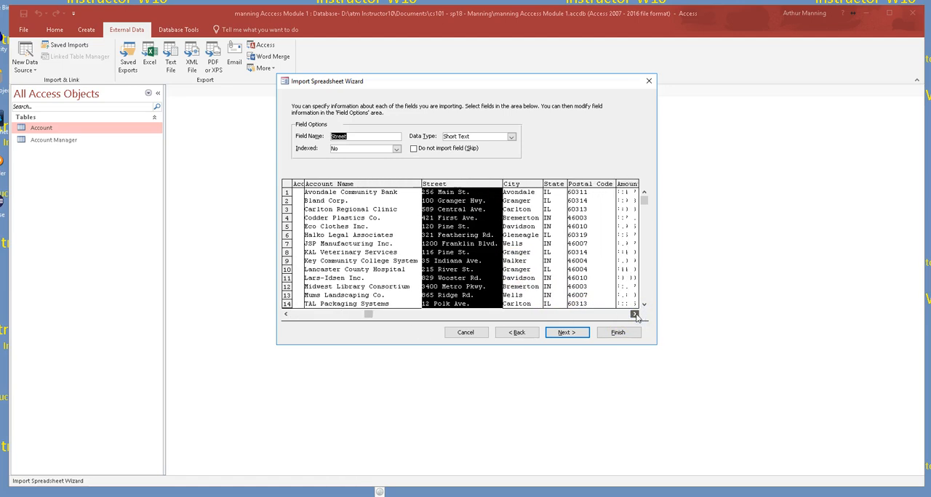
{"action": "left_click_drag", "start_coordinate": [376, 316], "coordinate": [624, 312]}
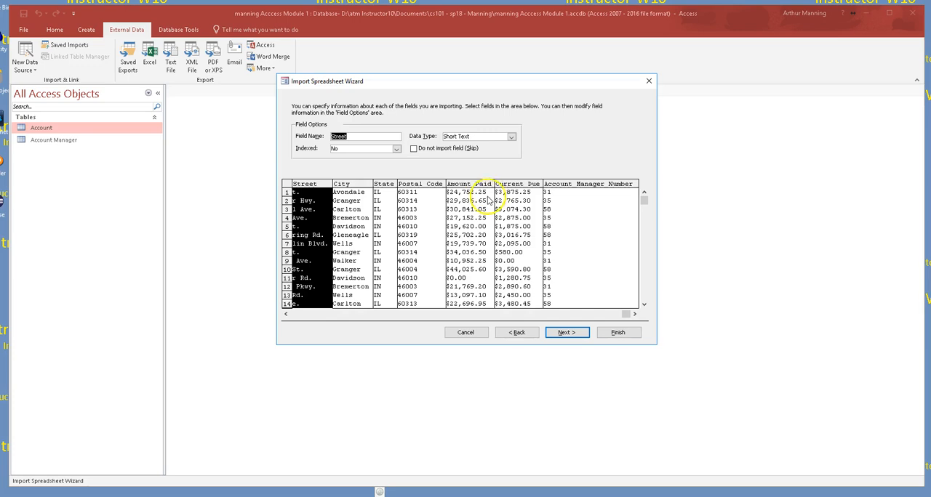
{"action": "left_click", "coordinate": [513, 187]}
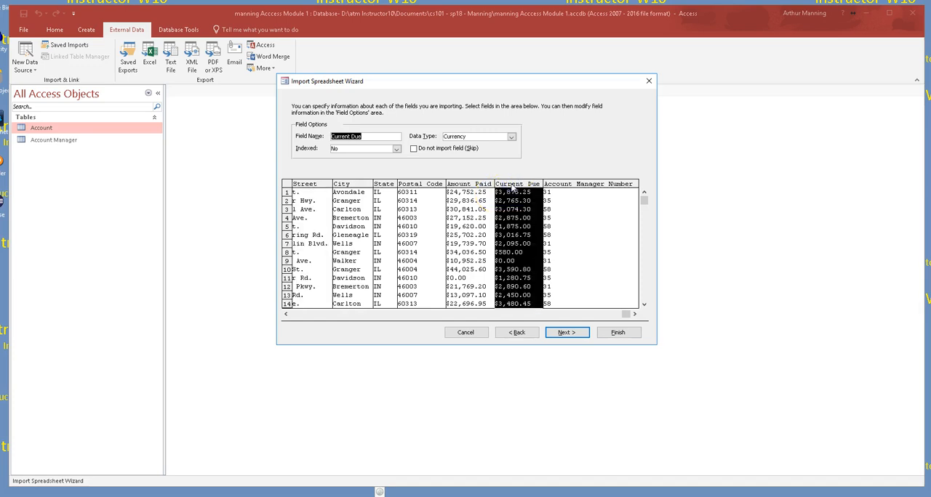
{"action": "left_click", "coordinate": [473, 187]}
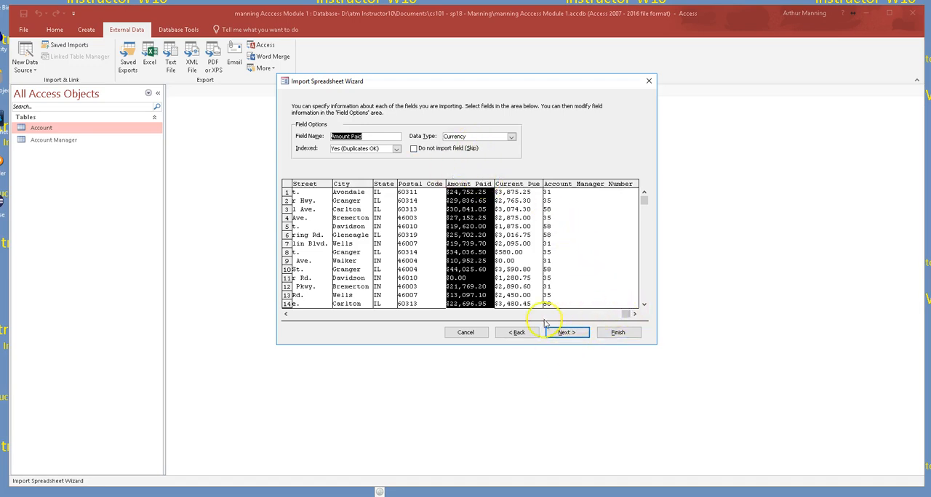
{"action": "left_click", "coordinate": [463, 316]}
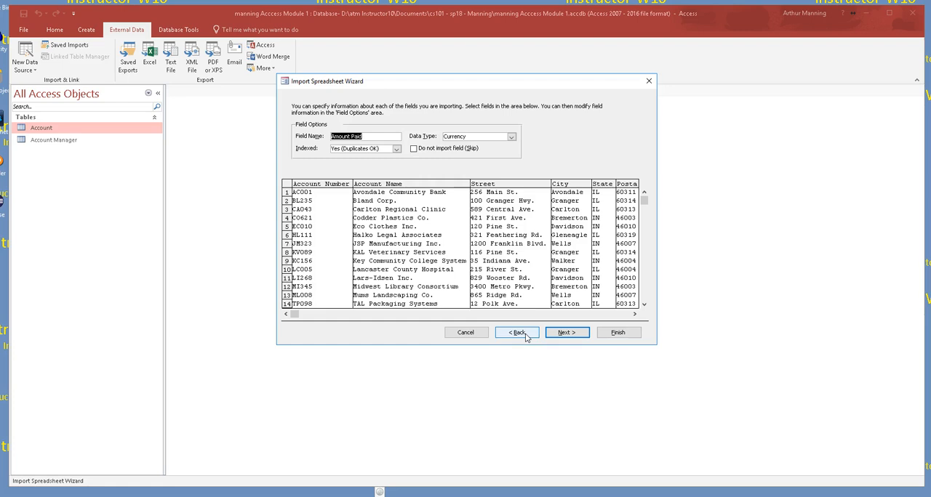
- Choose Account Number as the primary key and finish the import into a table named account2
{"action": "left_click", "coordinate": [567, 332]}
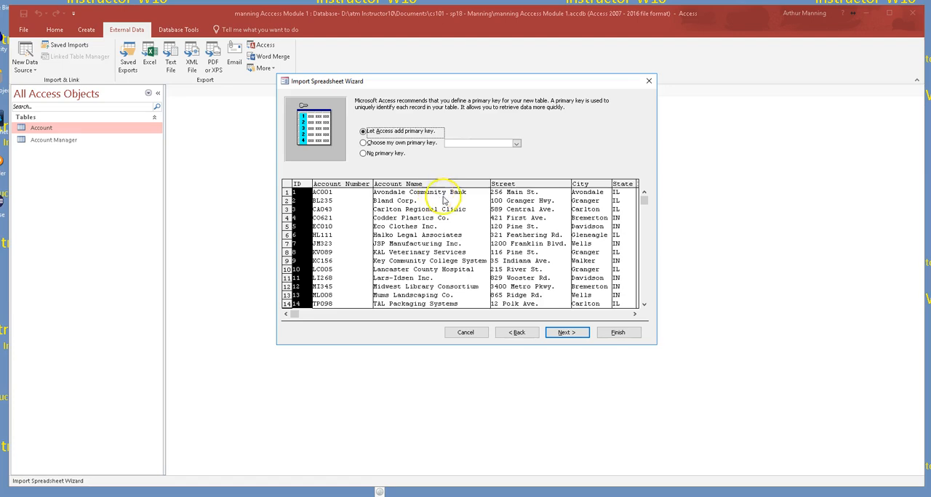
{"action": "left_click", "coordinate": [363, 143]}
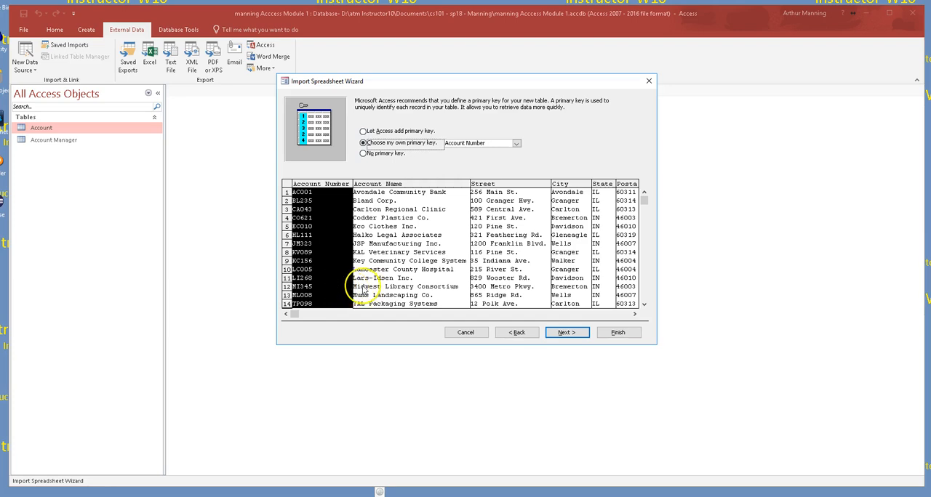
{"action": "left_click", "coordinate": [567, 334]}
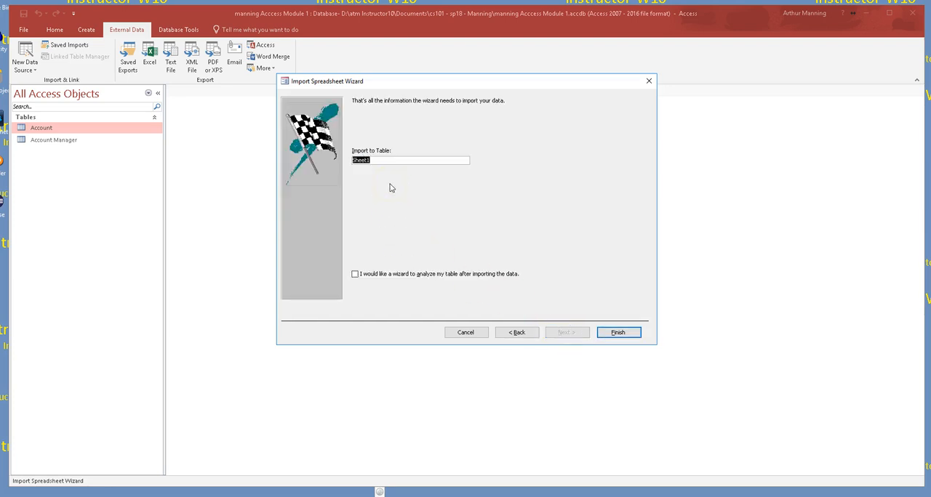
{"action": "type", "text": "account2"}
{"action": "key", "text": "Return"}
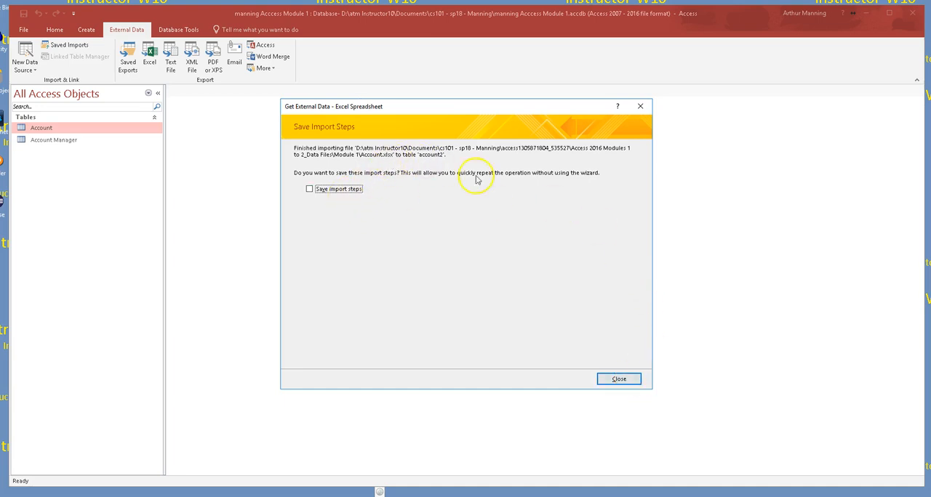
{"action": "left_click", "coordinate": [618, 379]}
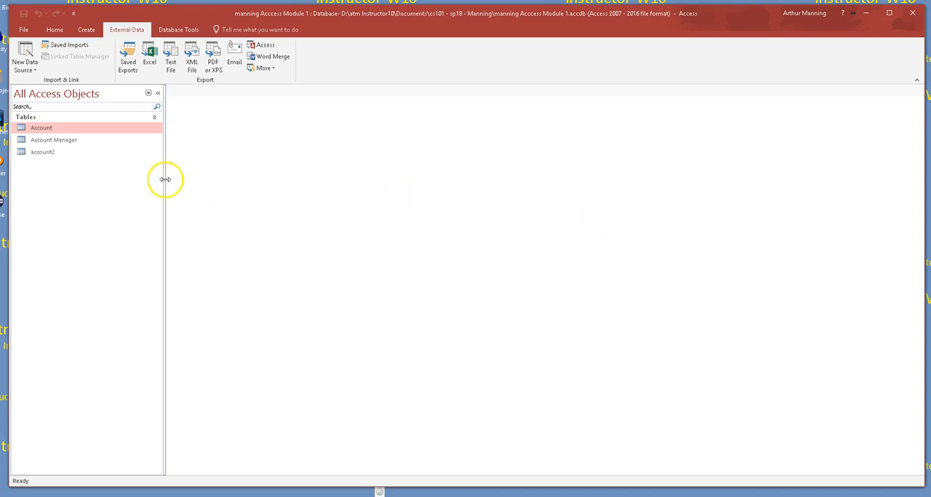
- Delete the imported account2 table from the database
{"action": "left_click_drag", "start_coordinate": [165, 180], "coordinate": [231, 187]}
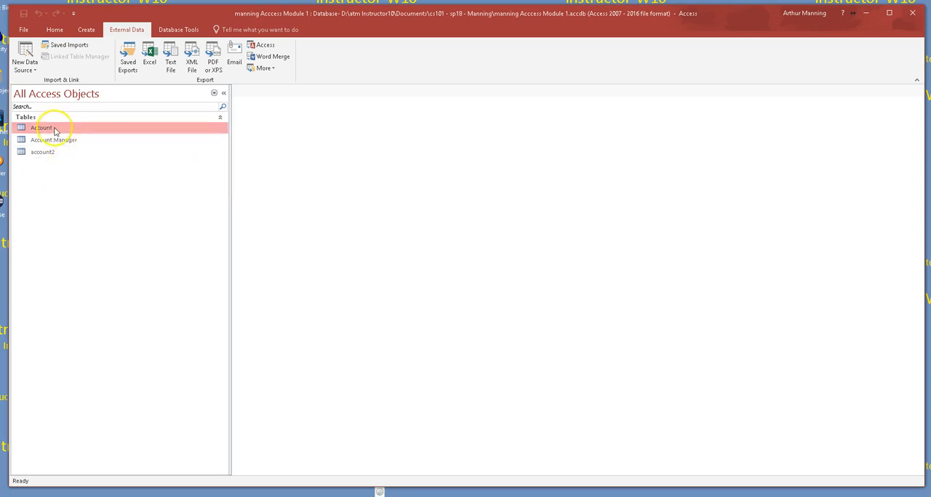
{"action": "left_click", "coordinate": [47, 153]}
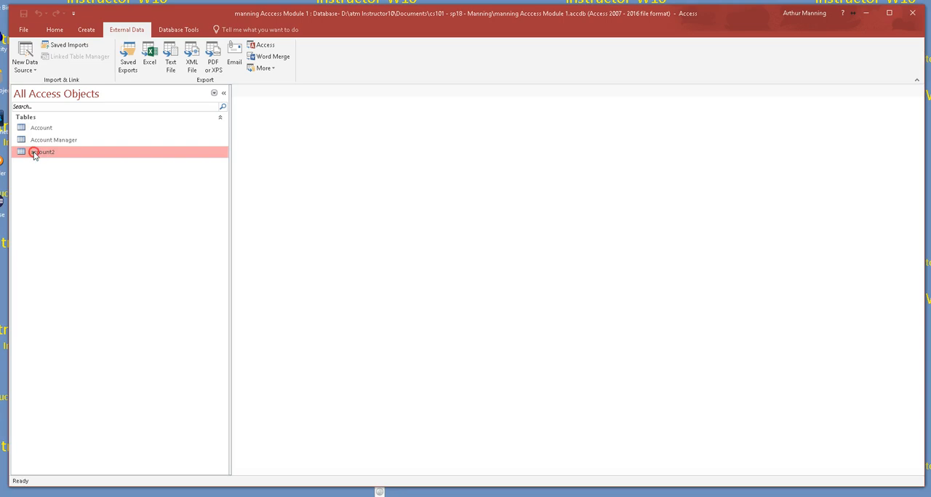
{"action": "right_click", "coordinate": [35, 153]}
{"action": "left_click", "coordinate": [57, 234]}
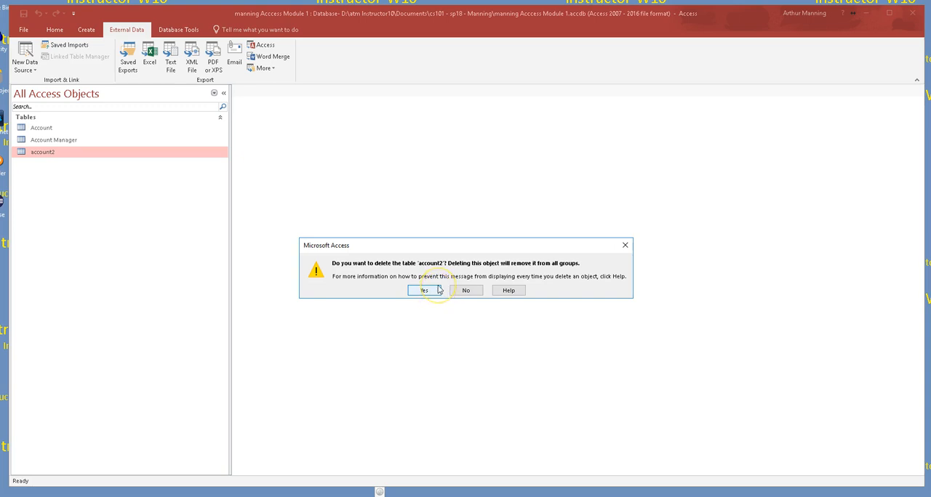
{"action": "left_click", "coordinate": [432, 293]}
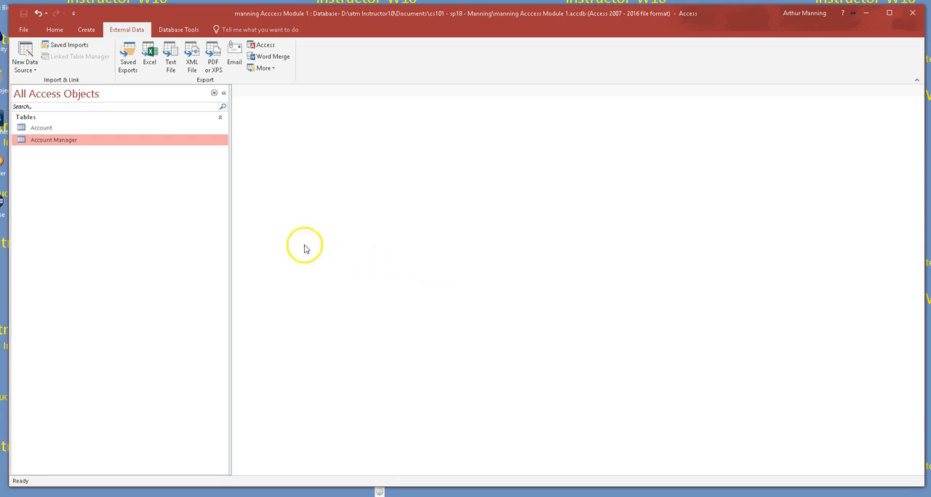
{"action": "left_click_drag", "start_coordinate": [231, 232], "coordinate": [164, 231]}
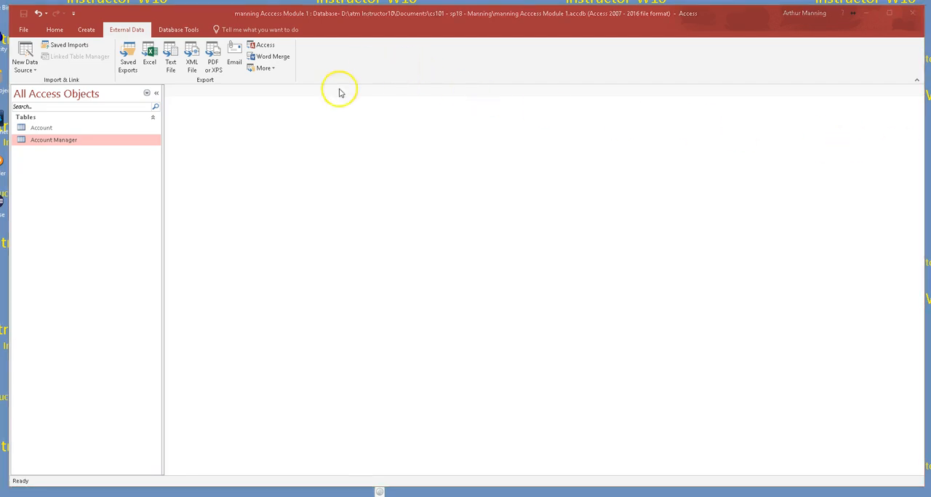
- Open the Account table in Design View and look at the Field Size of the Account Number field
{"action": "left_click", "coordinate": [40, 128]}
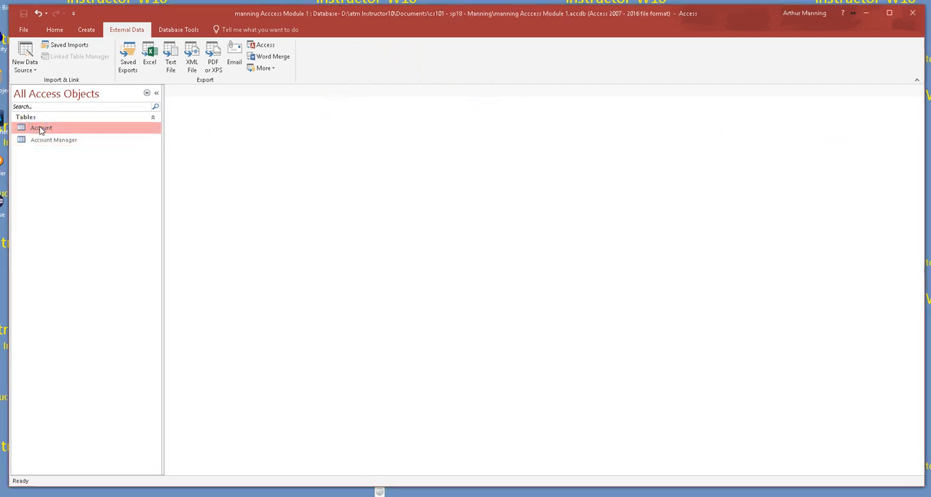
{"action": "right_click", "coordinate": [41, 129]}
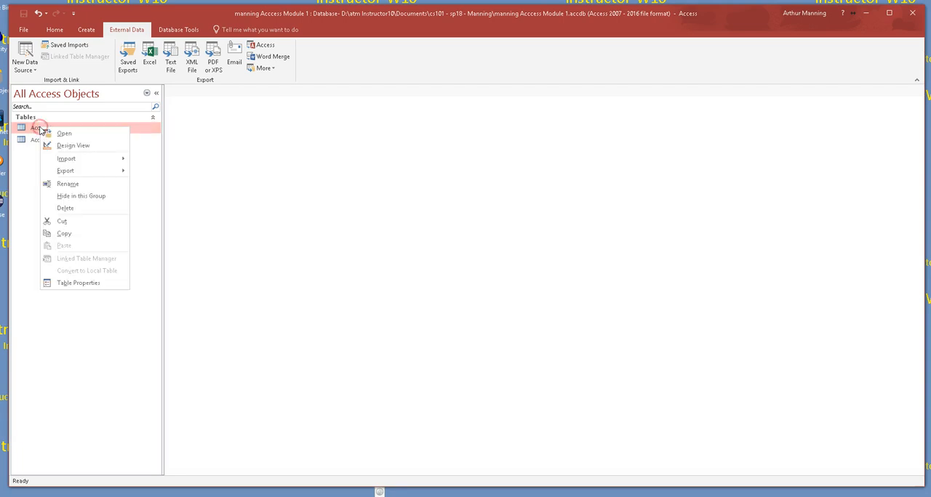
{"action": "left_click", "coordinate": [61, 144]}
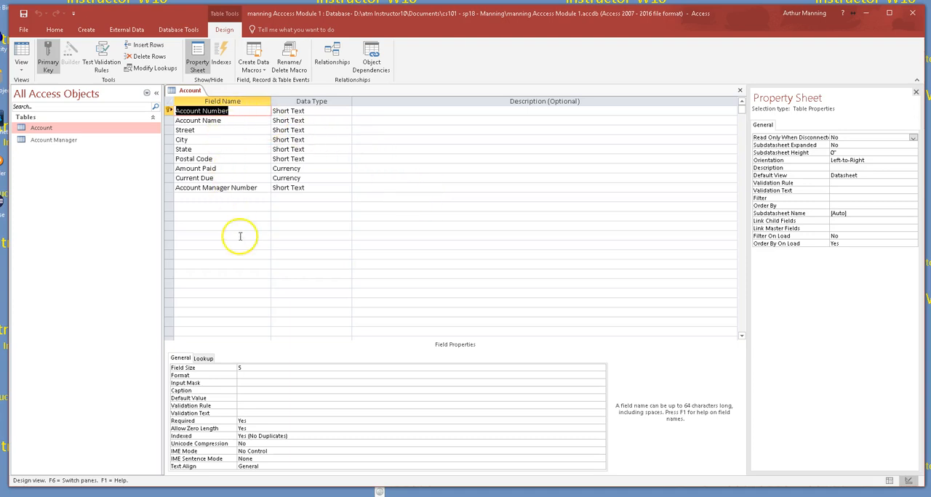
{"action": "left_click", "coordinate": [257, 369]}
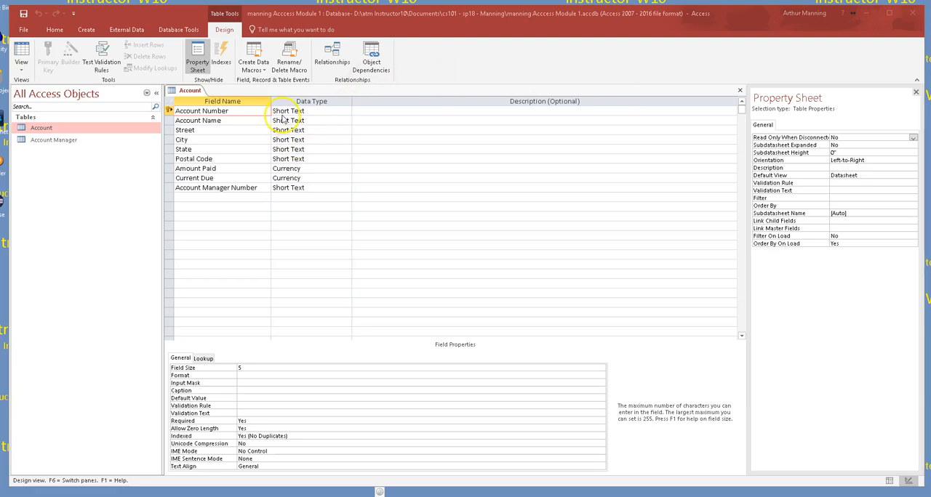
- Review the field size, format and index properties of the Account table's fields, from Account Number through Account Manager Number
{"action": "left_click", "coordinate": [214, 112]}
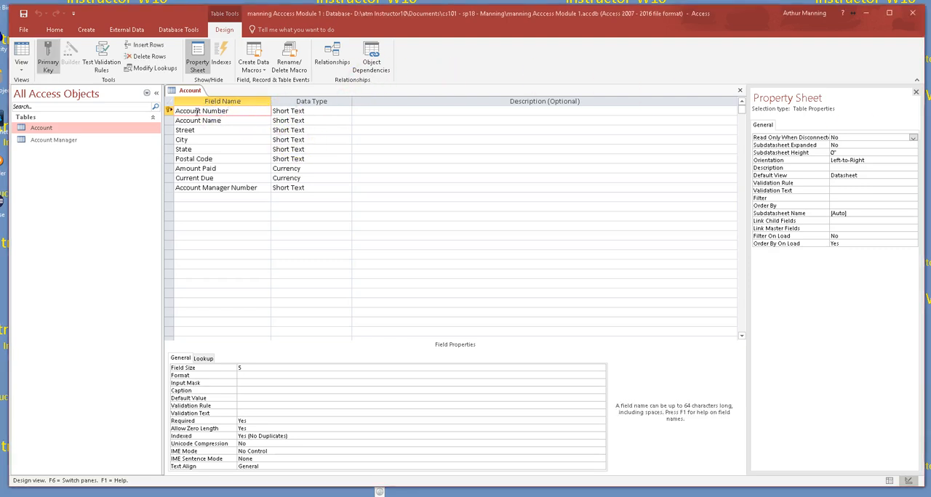
{"action": "key", "text": "Down"}
{"action": "key", "text": "Down"}
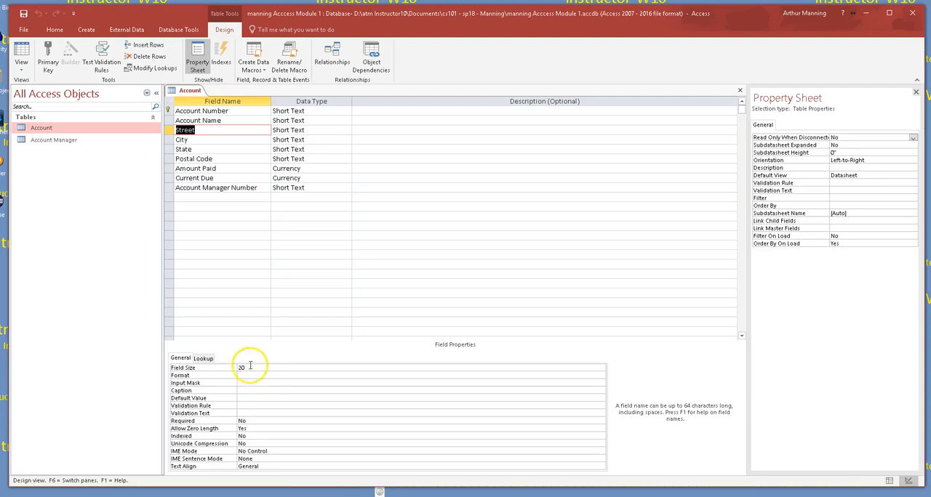
{"action": "key", "text": "Down"}
{"action": "key", "text": "Down"}
{"action": "key", "text": "Down"}
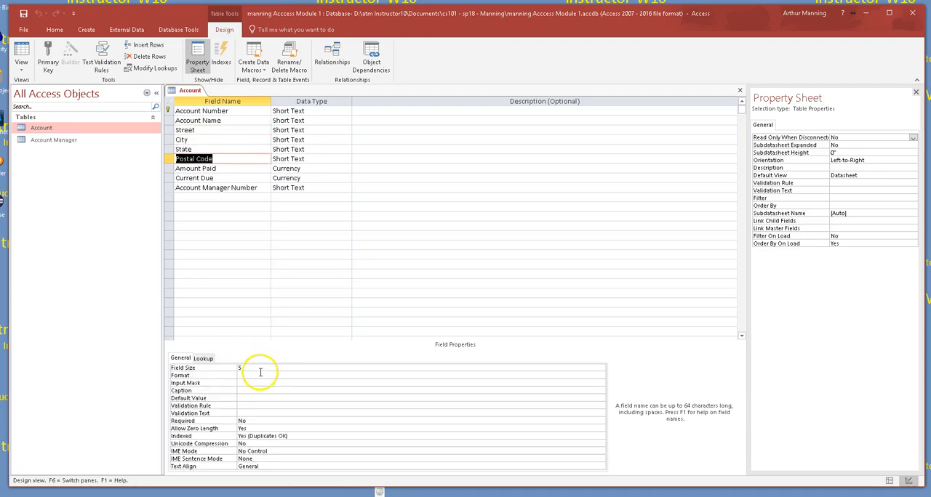
{"action": "key", "text": "Down"}
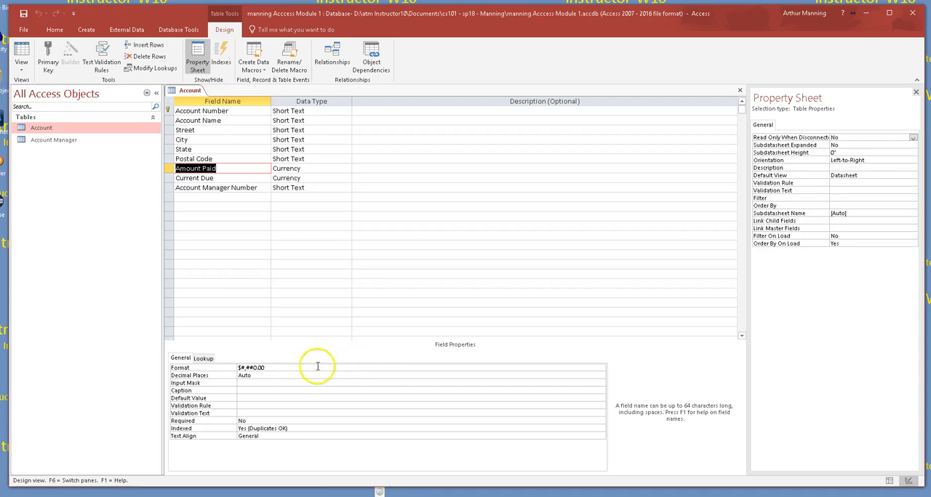
{"action": "key", "text": "Down"}
{"action": "key", "text": "Down"}
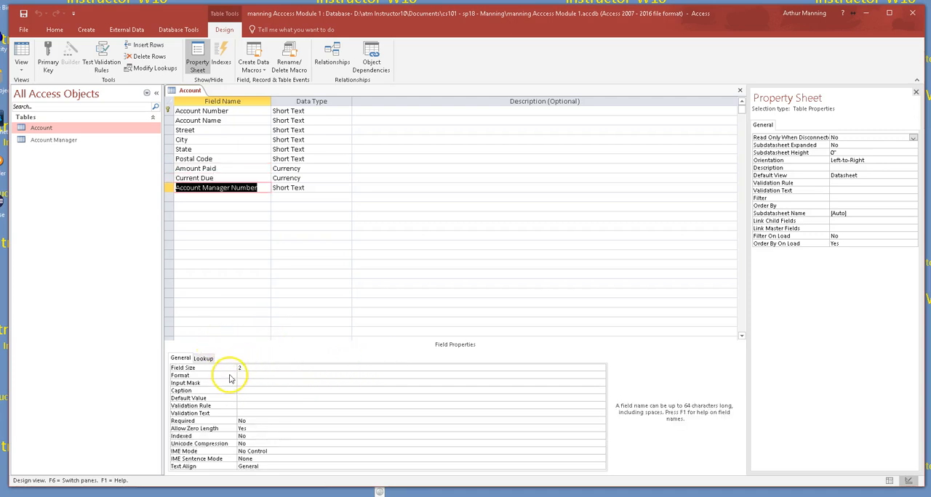
- Enter the Account Manager Number field's description: "Account Manager Number (nubmer of account manager for account) LINKS TO THE ACCOUNT MANAGER TABLE"
{"action": "left_click", "coordinate": [371, 186]}
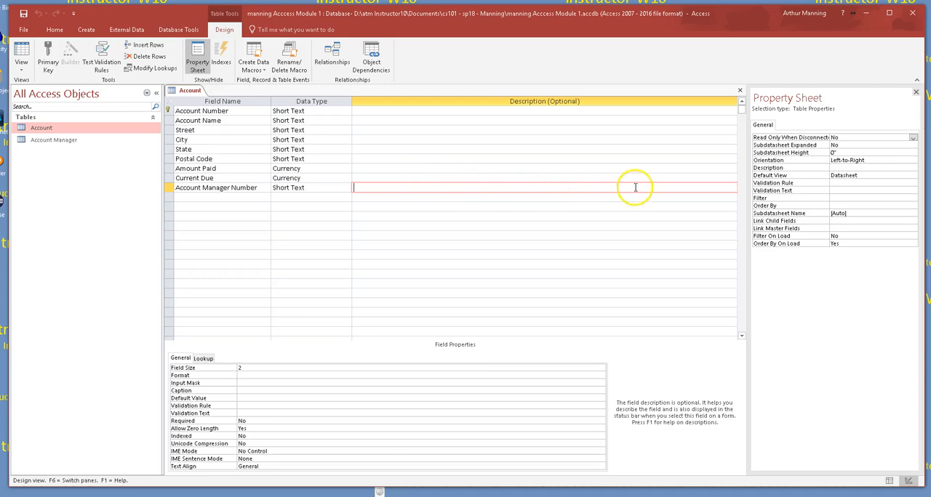
{"action": "left_click", "coordinate": [379, 190]}
{"action": "type", "text": "Acc"}
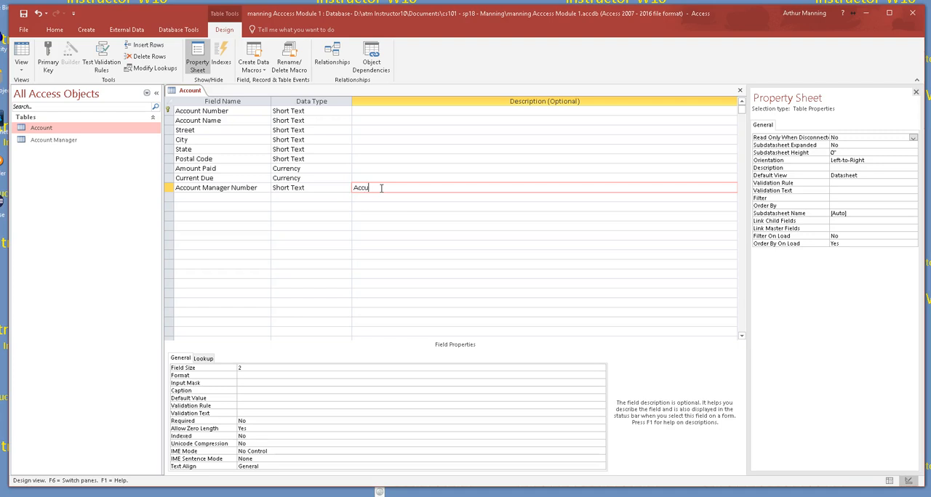
{"action": "type", "text": "ount Manager Number (nubmer of account manager"}
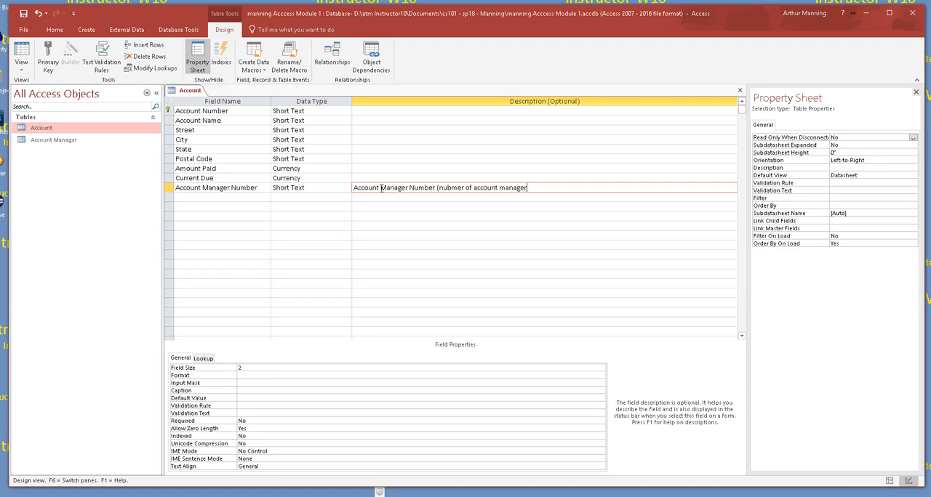
{"action": "type", "text": " for account"}
{"action": "key", "text": "Caps_Lock"}
{"action": "type", "text": ") LINKS TO THE ACCOUN"}
{"action": "key", "text": "BackSpace"}
{"action": "key", "text": "BackSpace"}
{"action": "key", "text": "BackSpace"}
{"action": "type", "text": "OUNT MANAGER TABLE"}
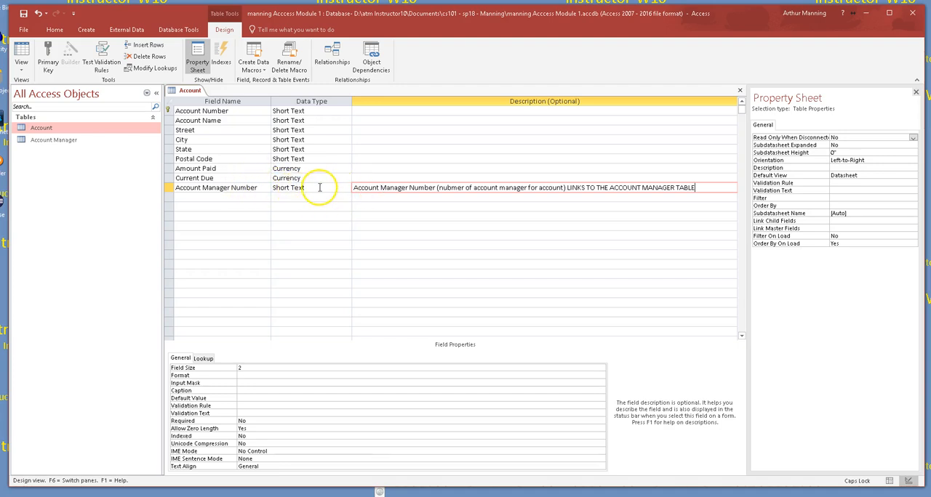
- Open the Account Manager table to view its records, and return to the Account table's design
{"action": "double_click", "coordinate": [65, 140]}
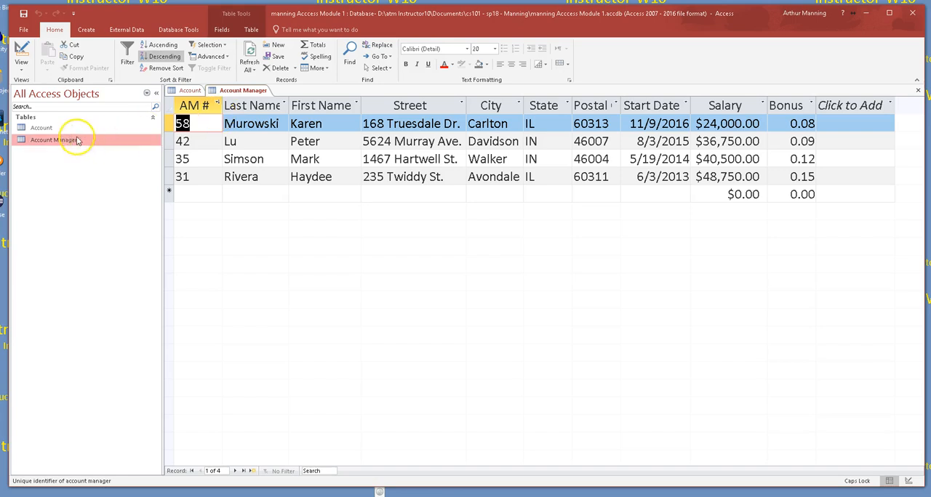
{"action": "left_click", "coordinate": [187, 90]}
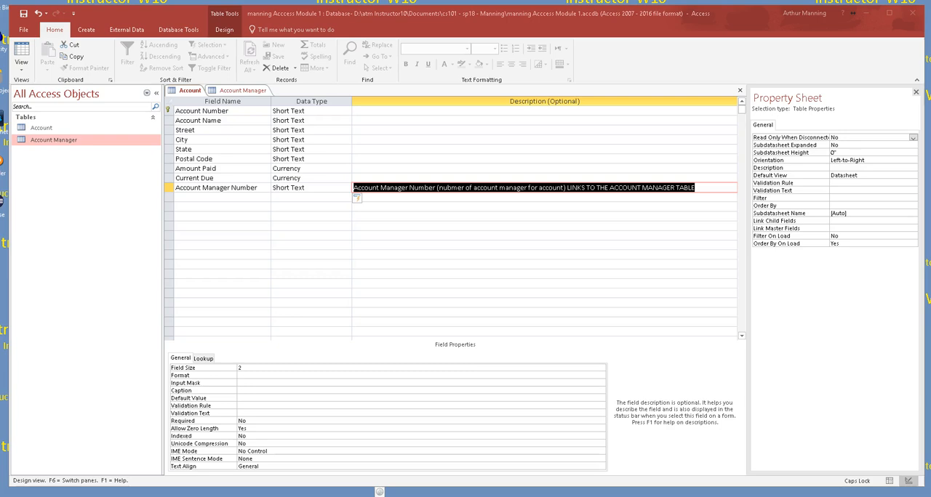
- Magnify the screen to 300% and enter "Primary key of the customer account" as the Account Number field's description
{"action": "left_click", "coordinate": [853, 13]}
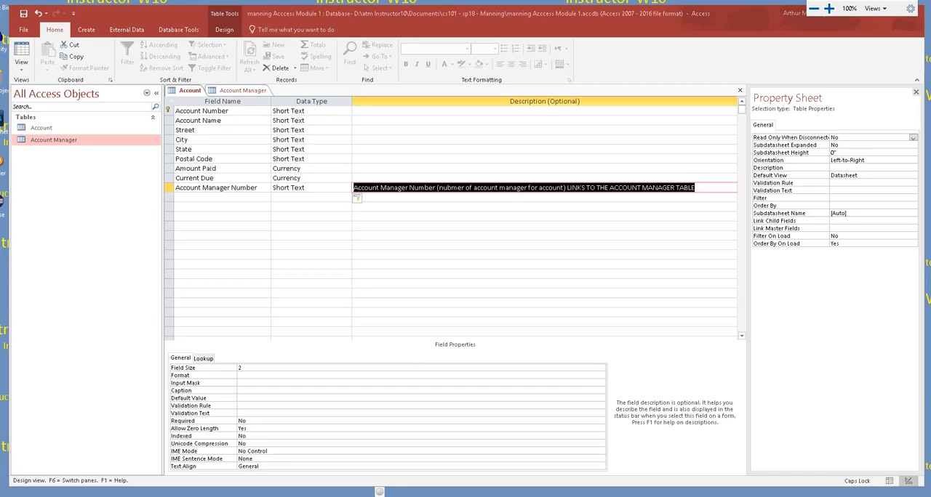
{"action": "left_click", "coordinate": [829, 9]}
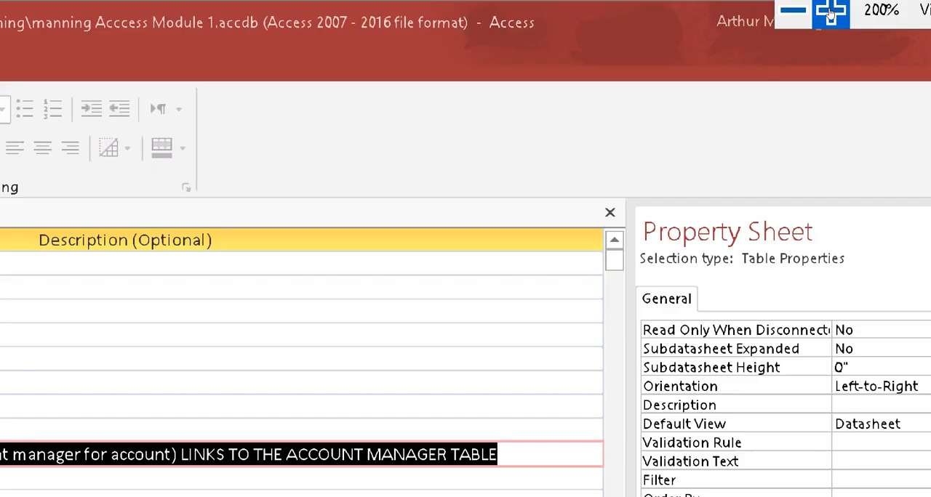
{"action": "left_click", "coordinate": [830, 10]}
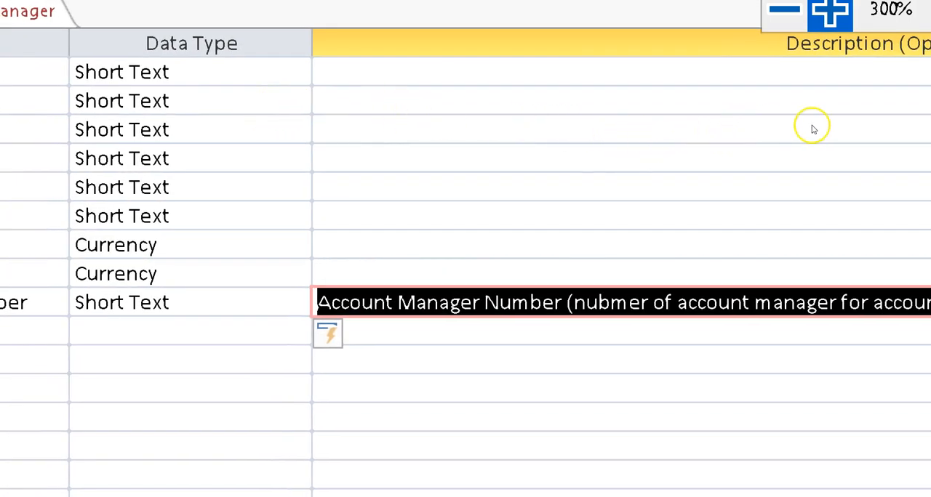
{"action": "left_click", "coordinate": [397, 110]}
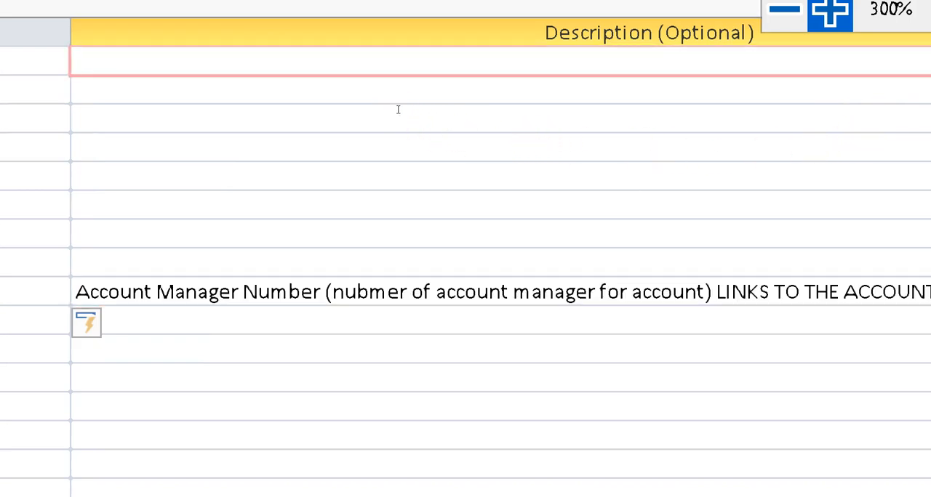
{"action": "type", "text": "PRIM"}
{"action": "key", "text": "BackSpace"}
{"action": "key", "text": "BackSpace"}
{"action": "key", "text": "BackSpace"}
{"action": "type", "text": "tr"}
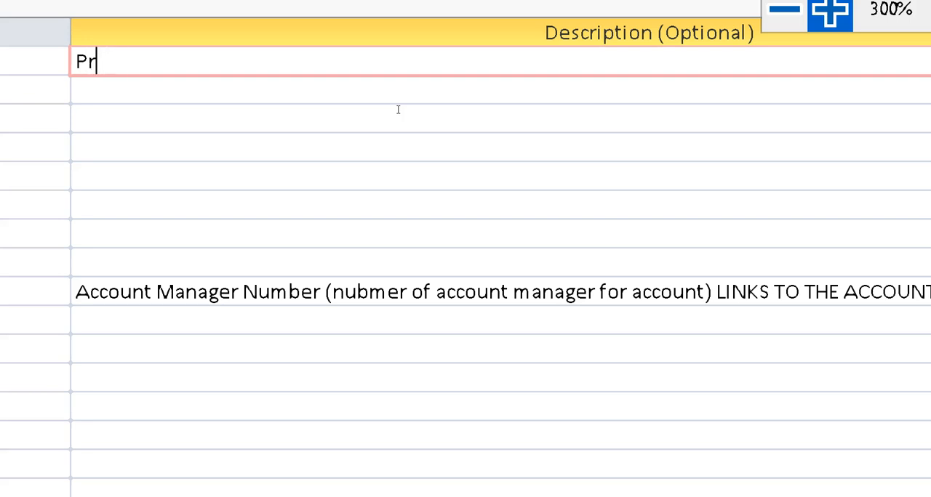
{"action": "type", "text": "imary key of the customer account"}
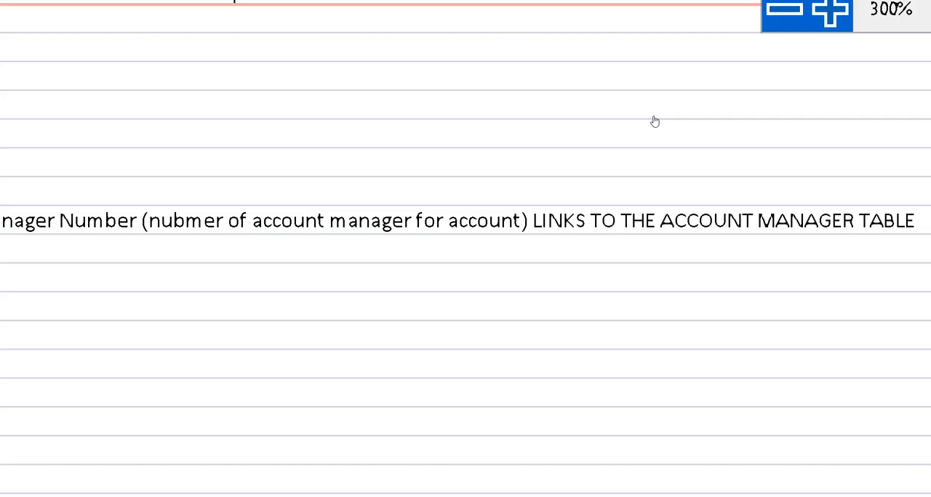
- Return the screen magnification to 100% and shrink the database window and its navigation pane
{"action": "key", "text": "super+minus"}
{"action": "key", "text": "super+minus"}
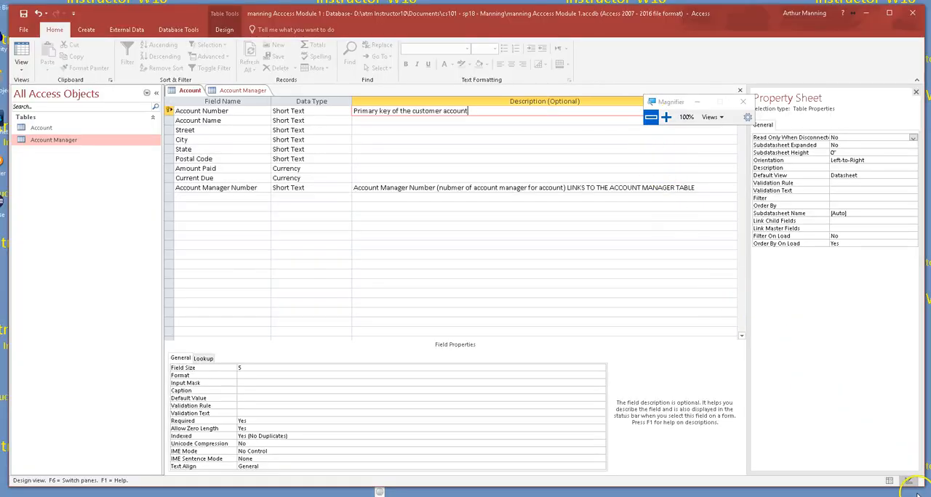
{"action": "left_click_drag", "start_coordinate": [918, 486], "coordinate": [492, 346]}
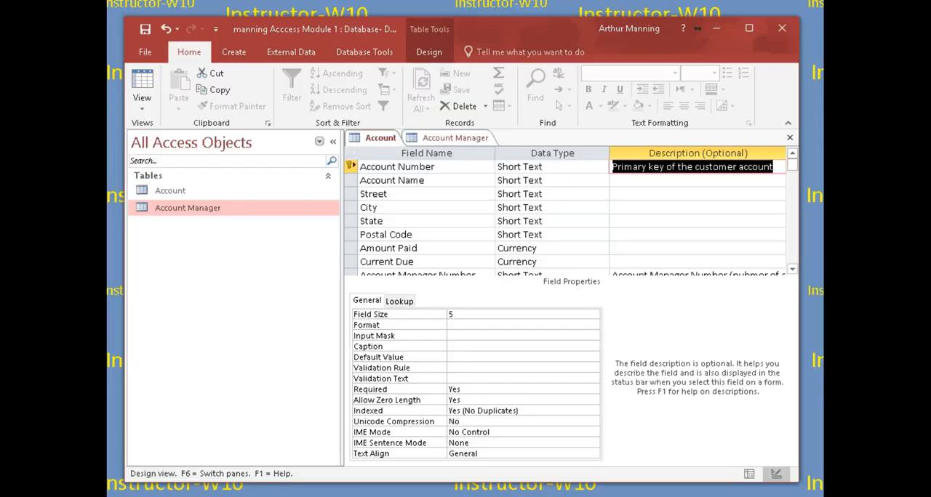
{"action": "left_click_drag", "start_coordinate": [338, 247], "coordinate": [288, 247]}
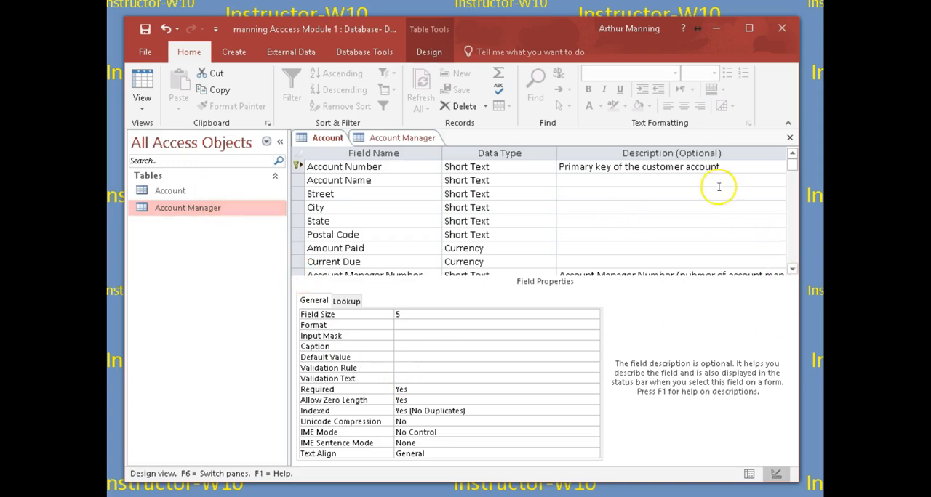
- Close the Account table, saving its design changes, and close the Account Manager table
{"action": "left_click", "coordinate": [789, 137]}
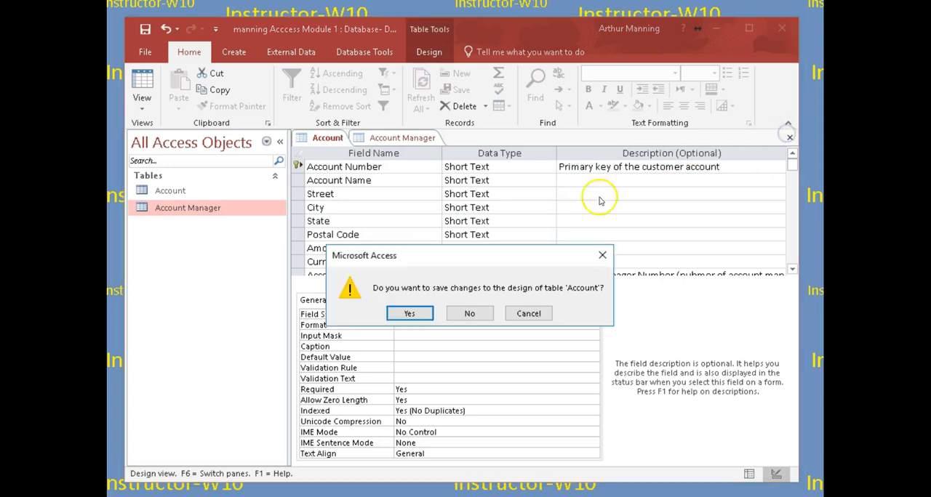
{"action": "left_click", "coordinate": [411, 314]}
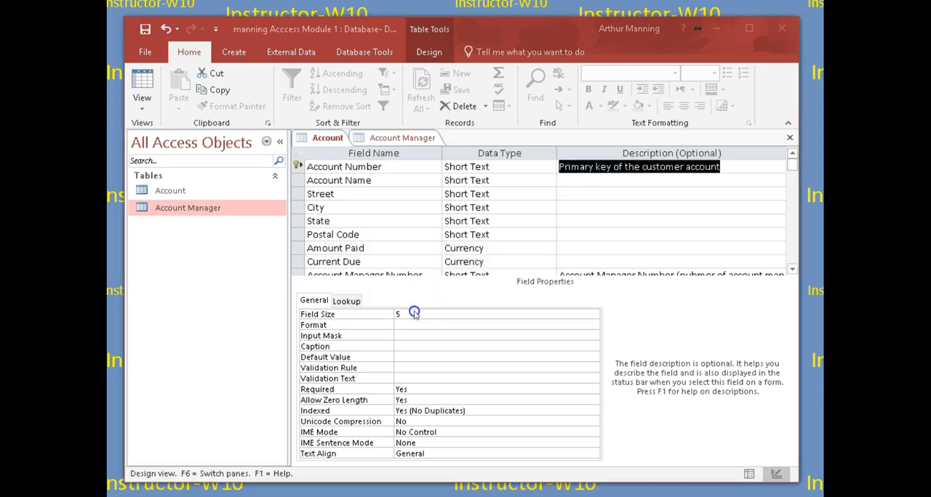
{"action": "left_click", "coordinate": [789, 138]}
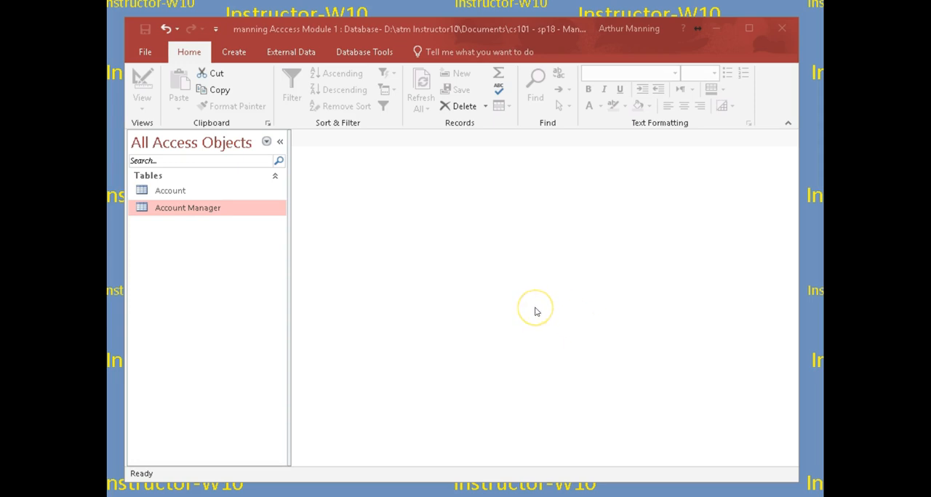
- Start a new query with the Simple Query Wizard, allowing the wizard file to open, and choose the Account table as its source
{"action": "left_click", "coordinate": [233, 54]}
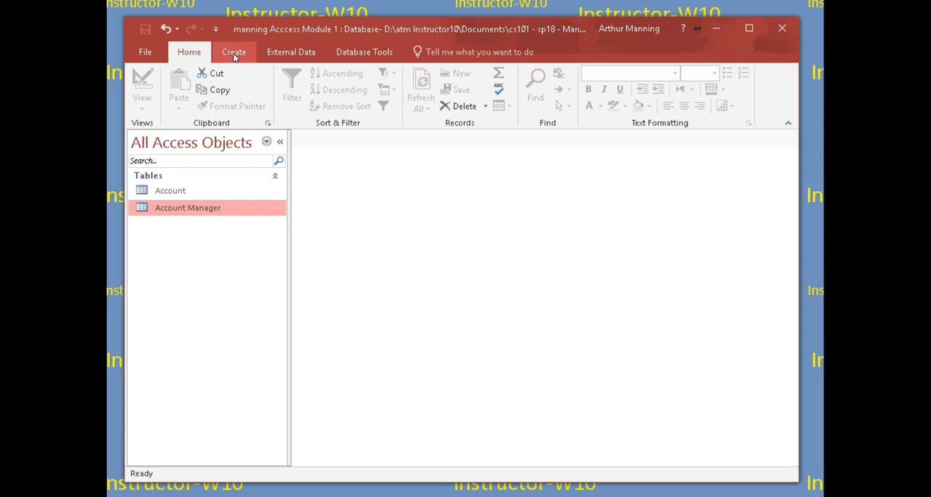
{"action": "left_click", "coordinate": [234, 53]}
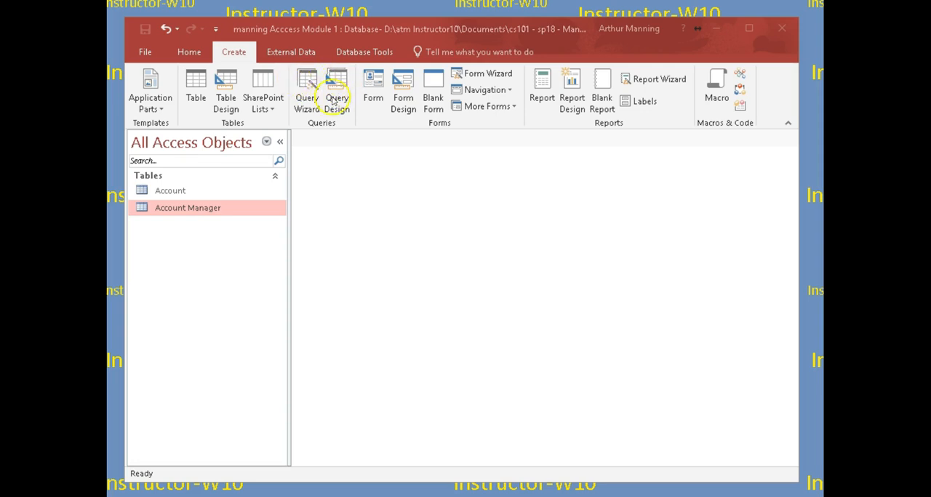
{"action": "left_click", "coordinate": [309, 88]}
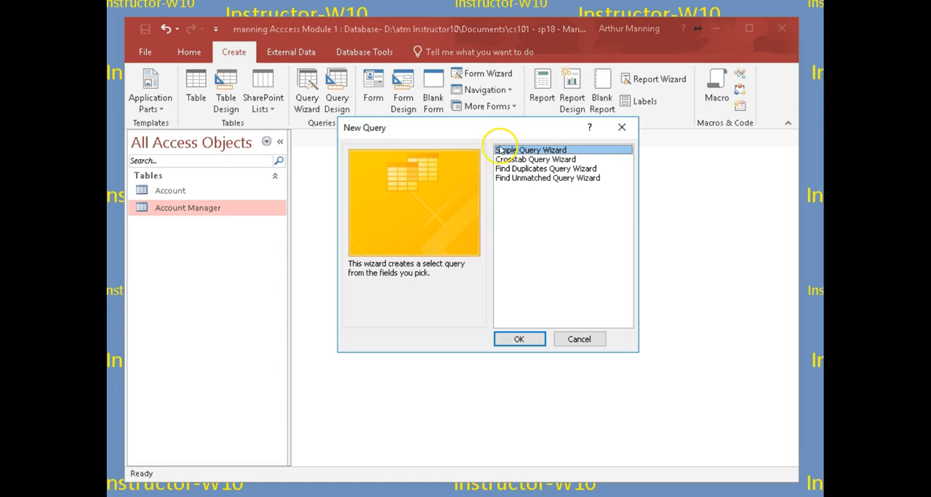
{"action": "left_click", "coordinate": [516, 340]}
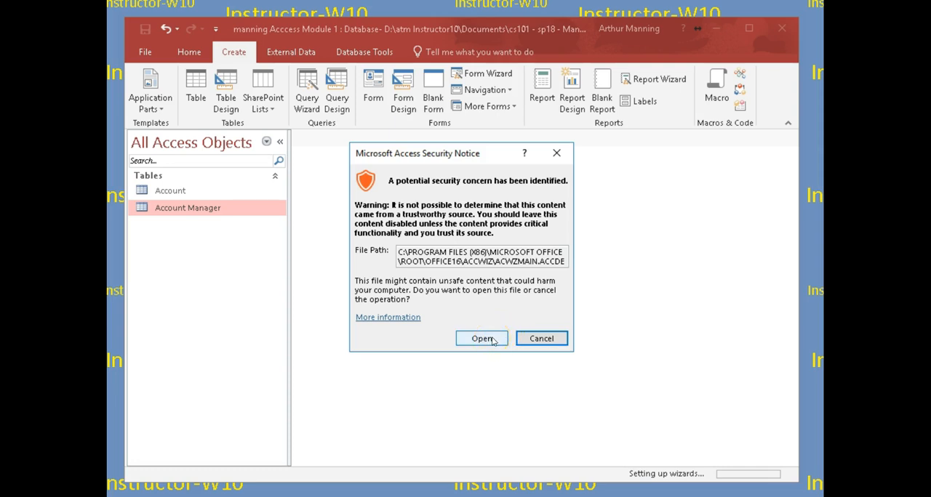
{"action": "left_click", "coordinate": [493, 341]}
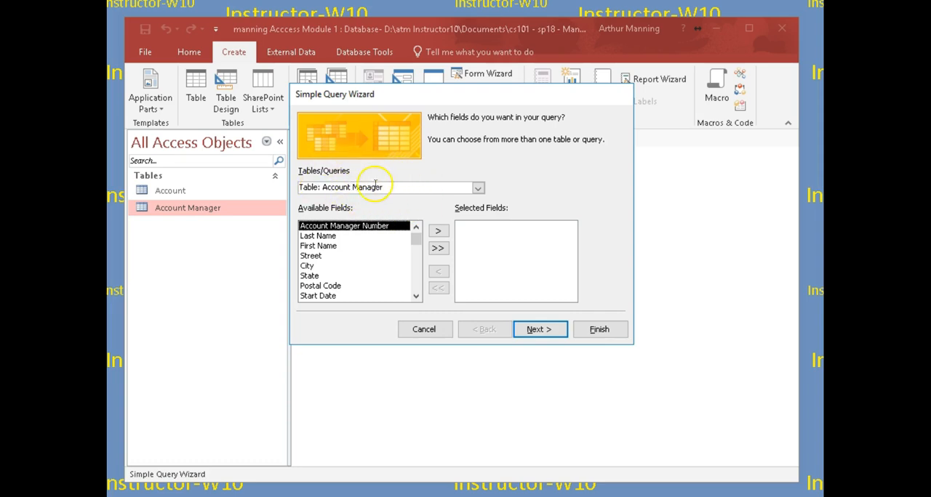
{"action": "left_click", "coordinate": [474, 190]}
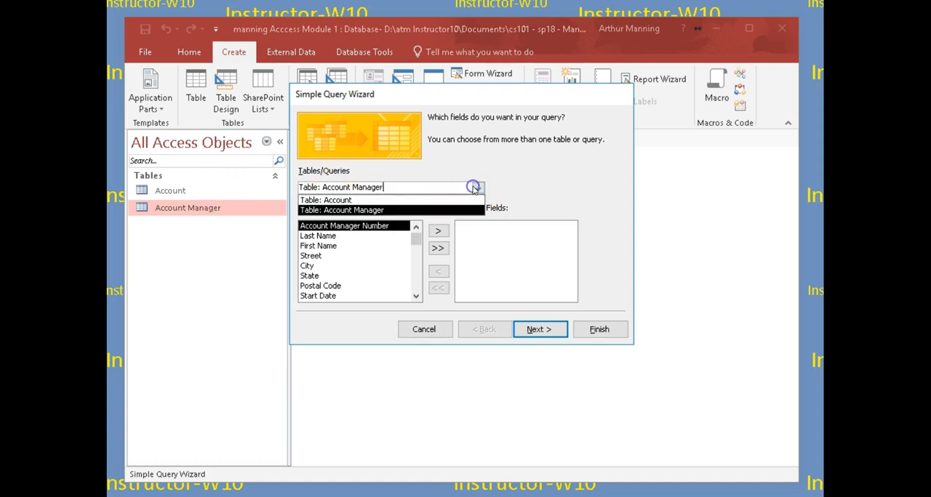
{"action": "left_click", "coordinate": [325, 201]}
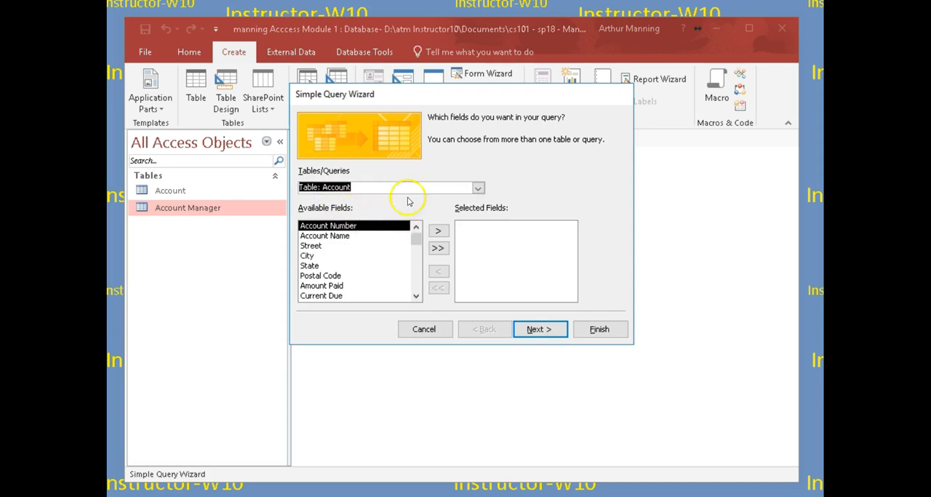
- Add Account Number, Account Name, Amount Paid, Current Due and Account Manager Number to the query's selected fields
{"action": "left_click", "coordinate": [419, 248]}
{"action": "left_click_drag", "start_coordinate": [418, 249], "coordinate": [416, 272]}
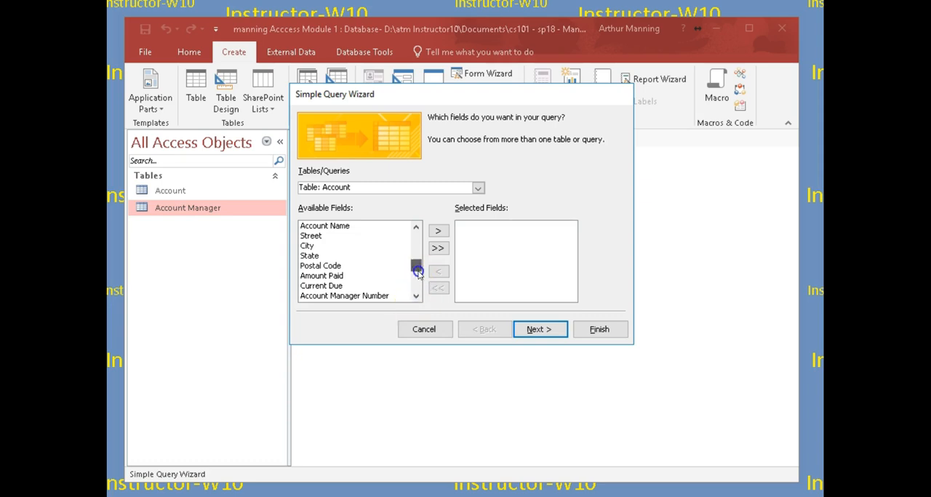
{"action": "left_click", "coordinate": [416, 240]}
{"action": "mouse_move", "coordinate": [416, 240]}
{"action": "left_mouse_down"}
{"action": "mouse_move", "coordinate": [415, 276]}
{"action": "mouse_move", "coordinate": [416, 231]}
{"action": "left_mouse_up"}
{"action": "left_click", "coordinate": [439, 248]}
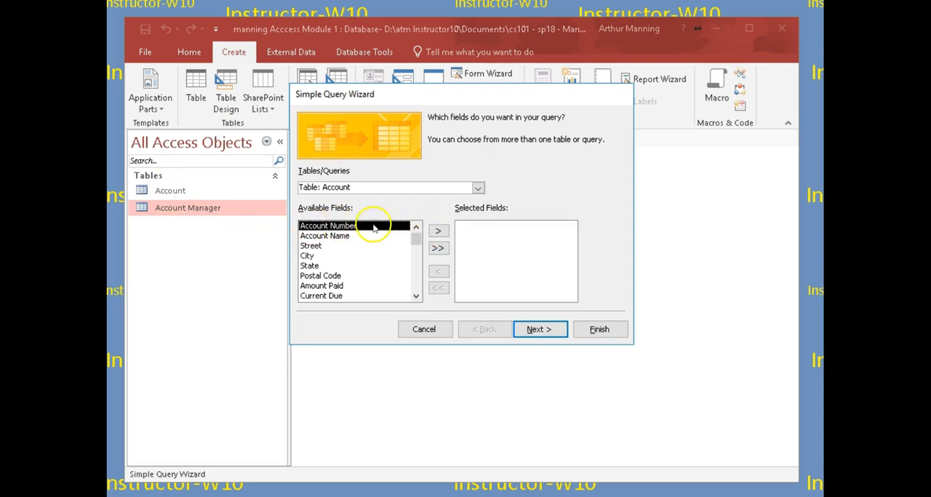
{"action": "left_click", "coordinate": [437, 232]}
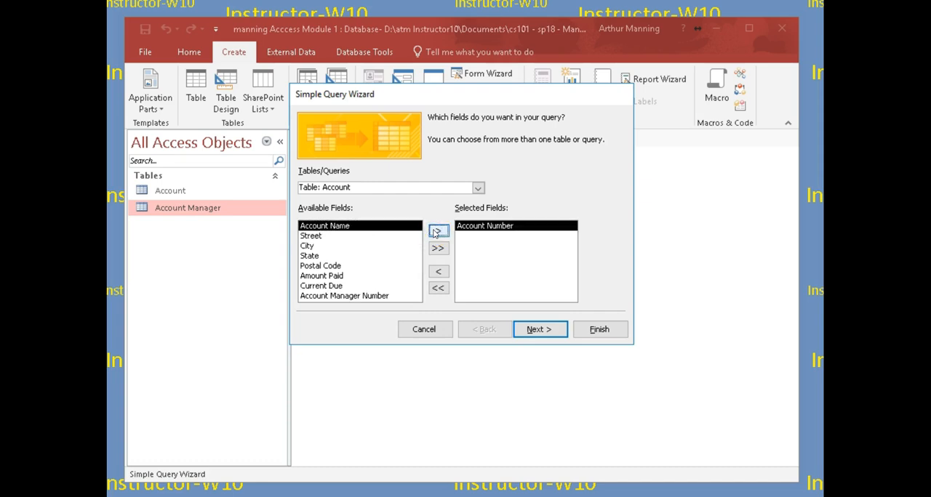
{"action": "double_click", "coordinate": [336, 226]}
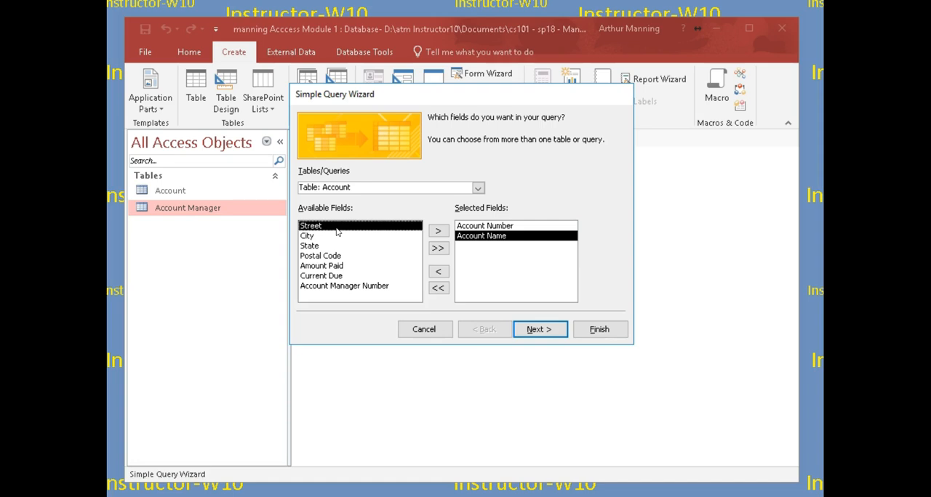
{"action": "double_click", "coordinate": [326, 266]}
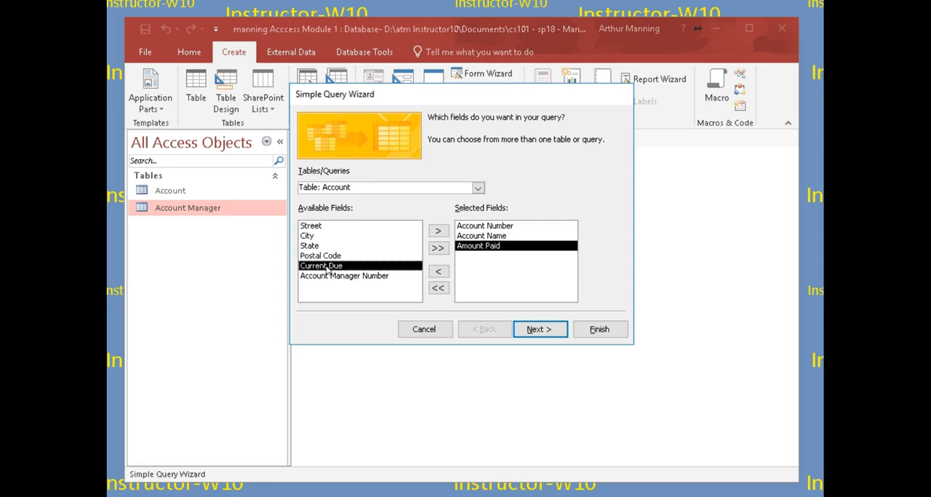
{"action": "double_click", "coordinate": [325, 266]}
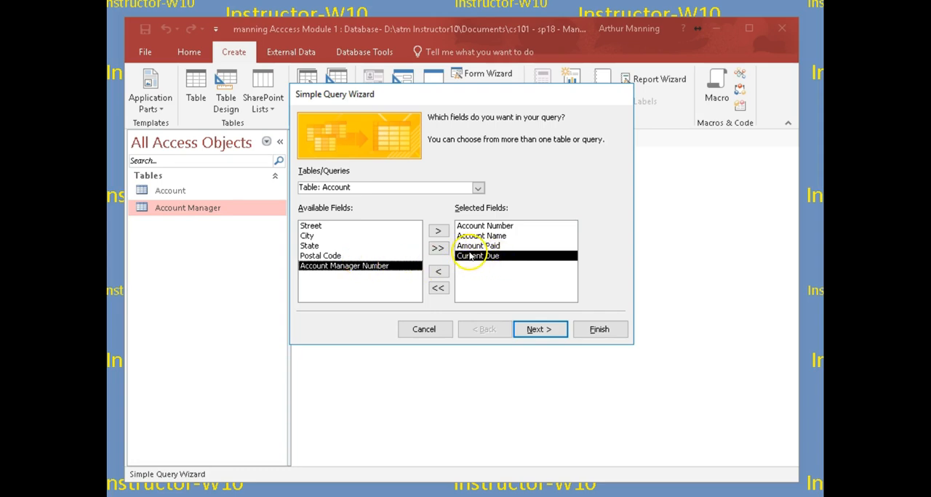
{"action": "double_click", "coordinate": [328, 267]}
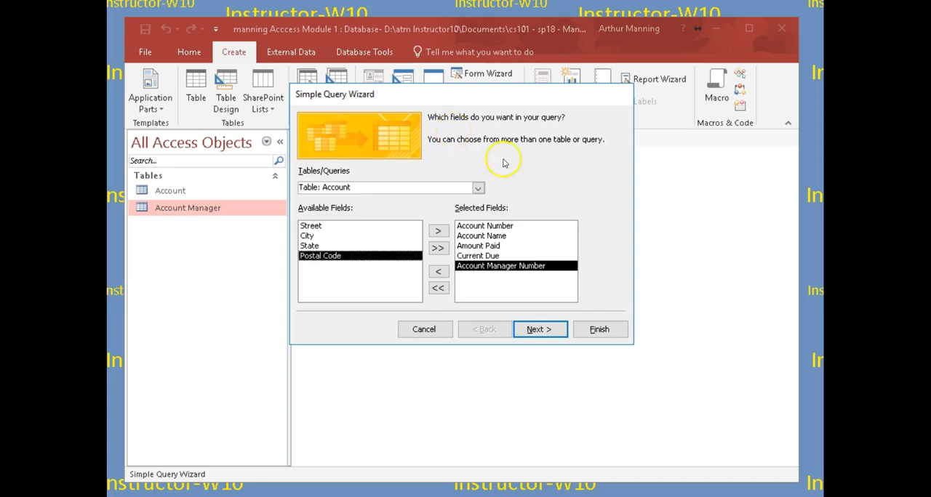
{"action": "left_click", "coordinate": [553, 329]}
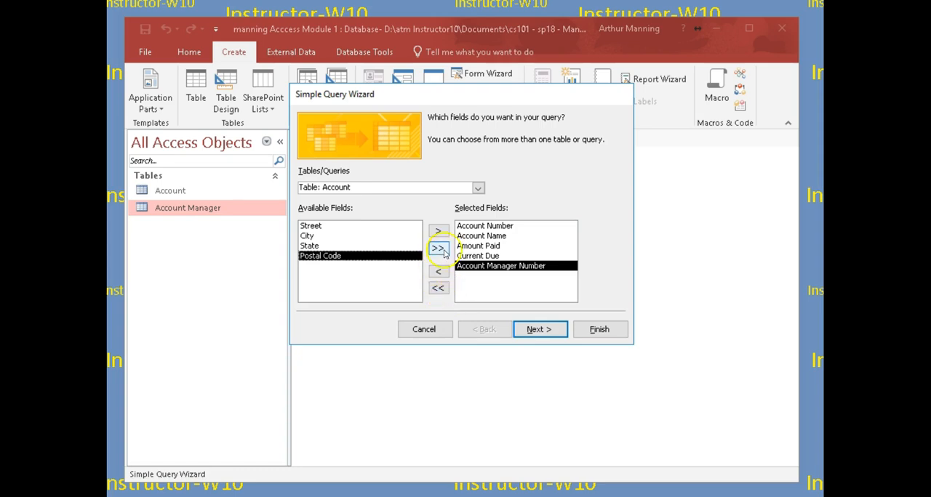
- Try removing Amount Paid and reinserting it after Current Due and after Account Name, and clear all selected fields
{"action": "left_click", "coordinate": [468, 247]}
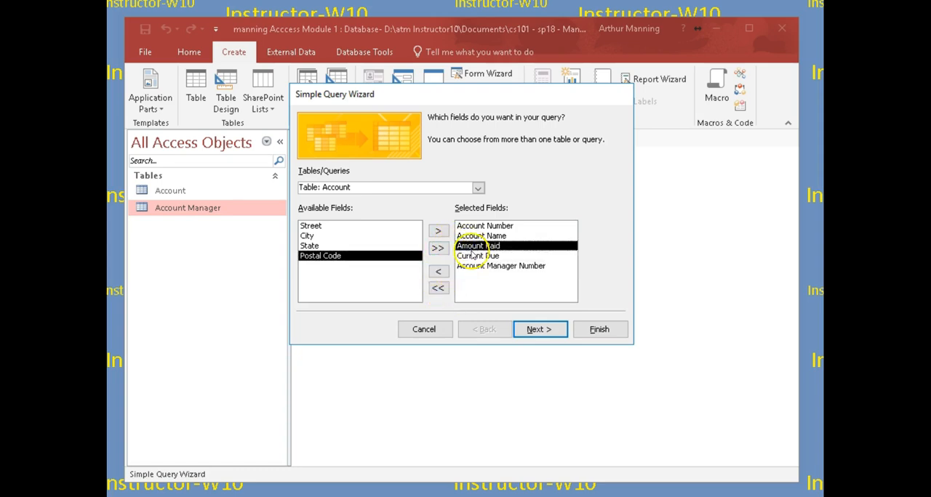
{"action": "left_click", "coordinate": [440, 272]}
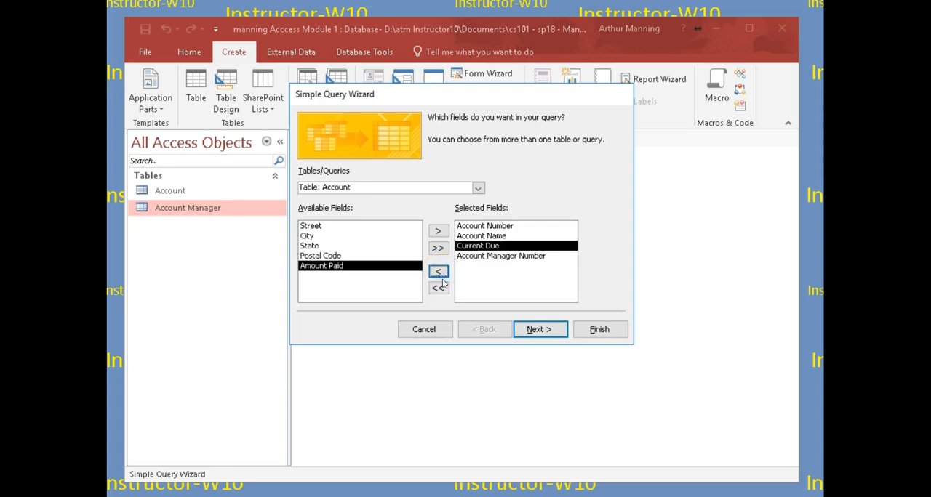
{"action": "left_click", "coordinate": [469, 244]}
{"action": "left_click", "coordinate": [438, 231]}
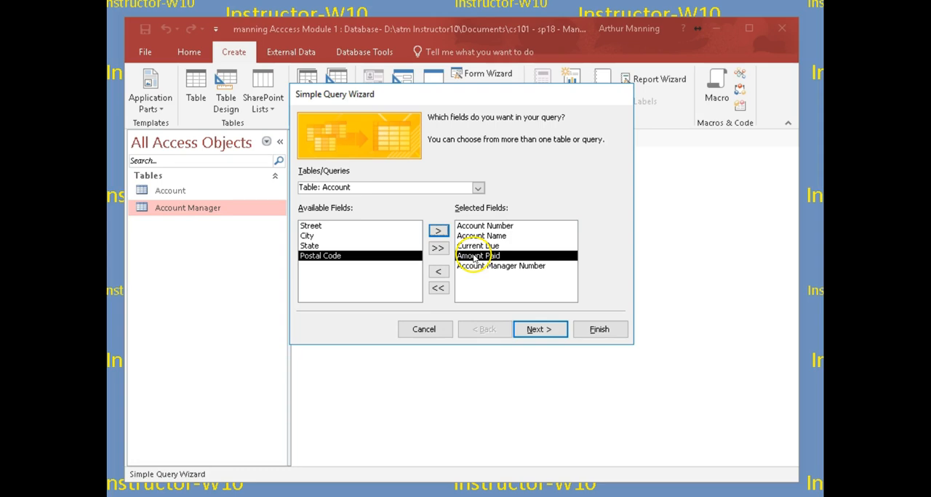
{"action": "left_click", "coordinate": [438, 270]}
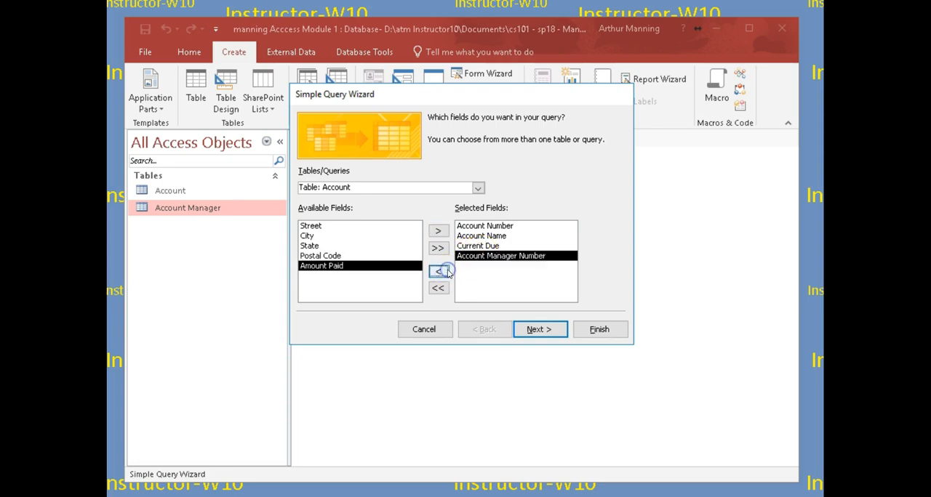
{"action": "left_click", "coordinate": [473, 236]}
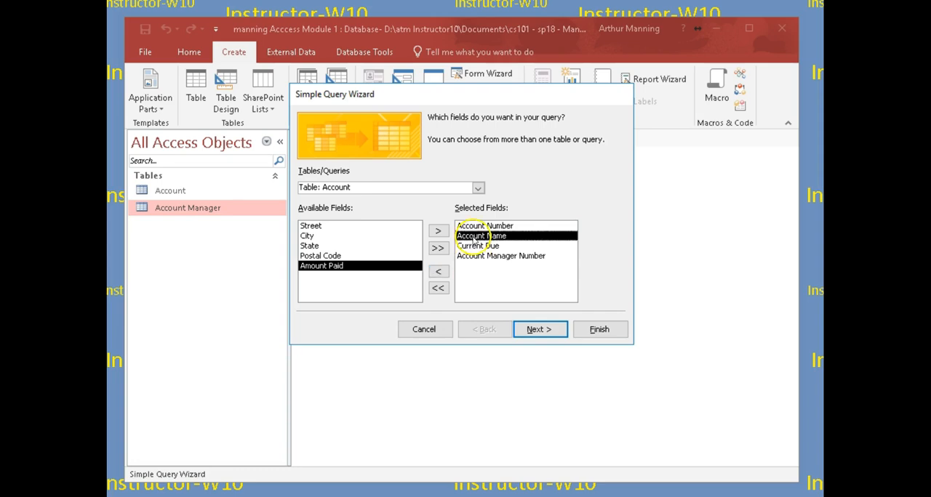
{"action": "left_click", "coordinate": [437, 231]}
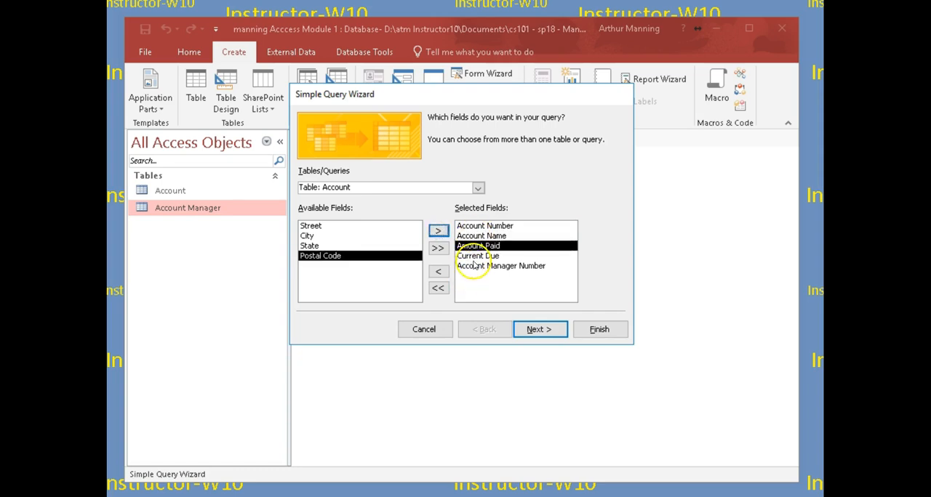
{"action": "left_click", "coordinate": [438, 290]}
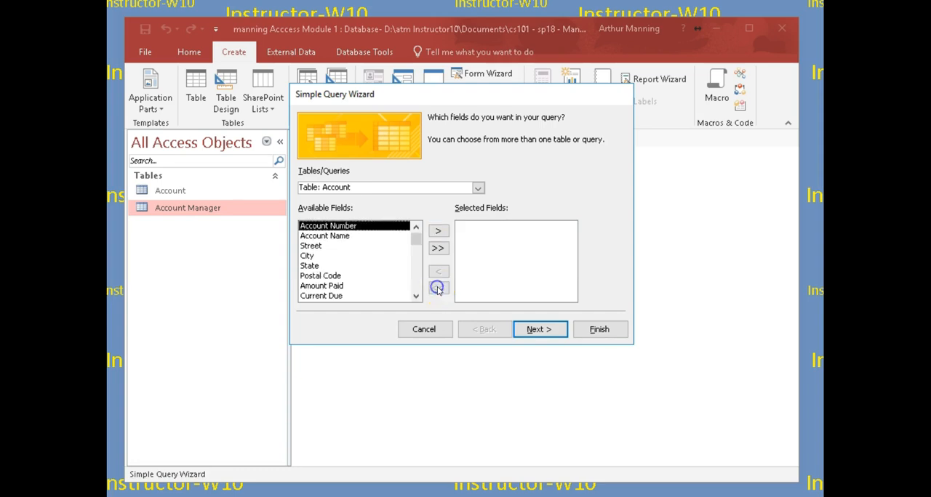
- Select Account Number, Account Name, Amount Paid, Current Due and Account Manager Number for the query and continue to the query type choice
{"action": "double_click", "coordinate": [352, 228]}
{"action": "double_click", "coordinate": [349, 229]}
{"action": "double_click", "coordinate": [328, 266]}
{"action": "double_click", "coordinate": [327, 267]}
{"action": "double_click", "coordinate": [327, 267]}
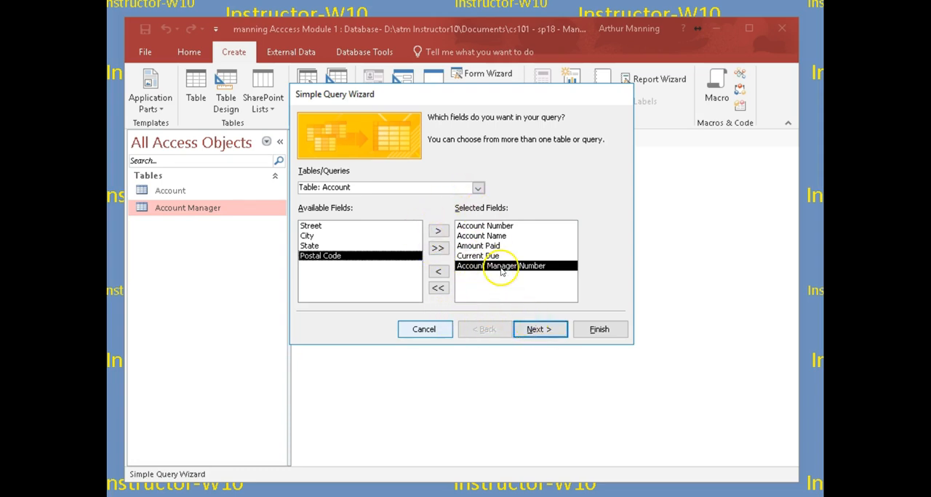
{"action": "left_click", "coordinate": [548, 331]}
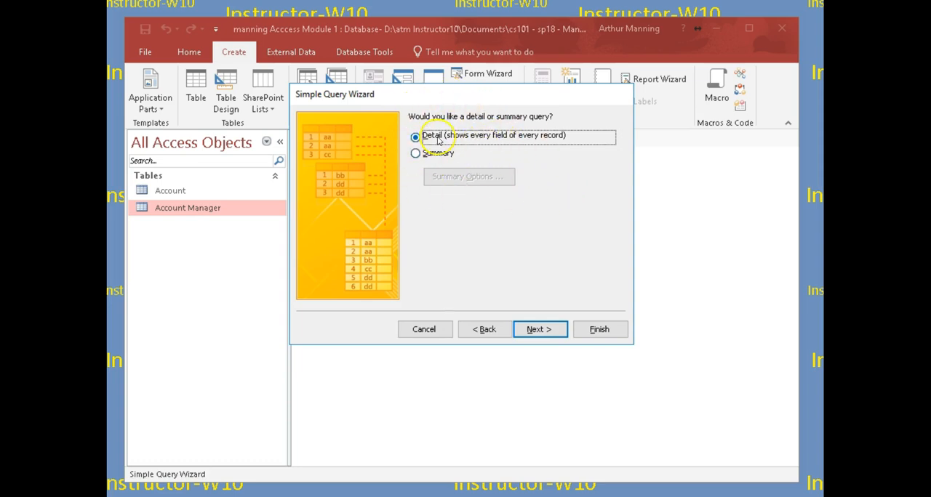
- Make it a detail query titled Account Query and finish the wizard, opening the query to view information
{"action": "left_click", "coordinate": [415, 152]}
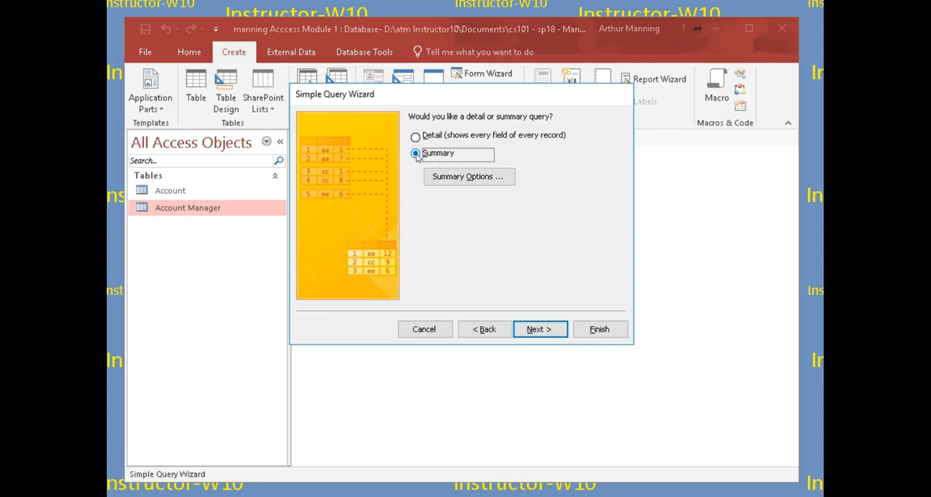
{"action": "left_click", "coordinate": [415, 138]}
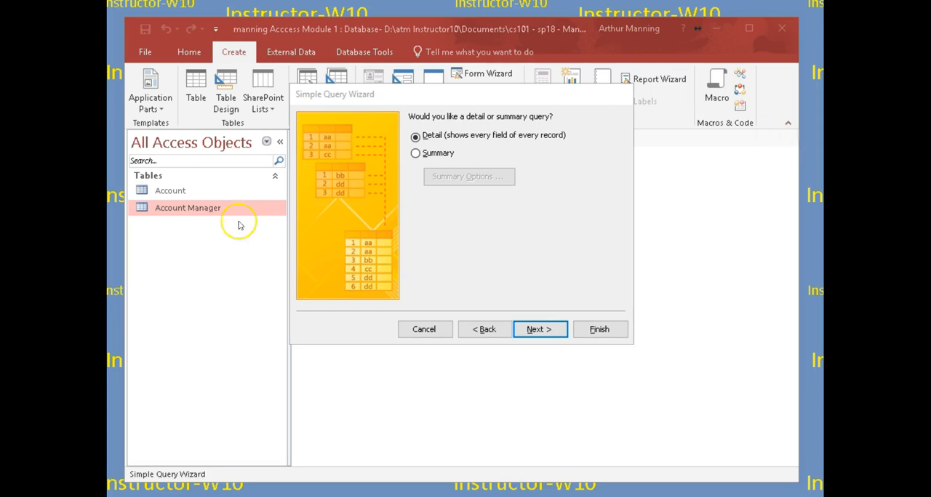
{"action": "left_click", "coordinate": [544, 330]}
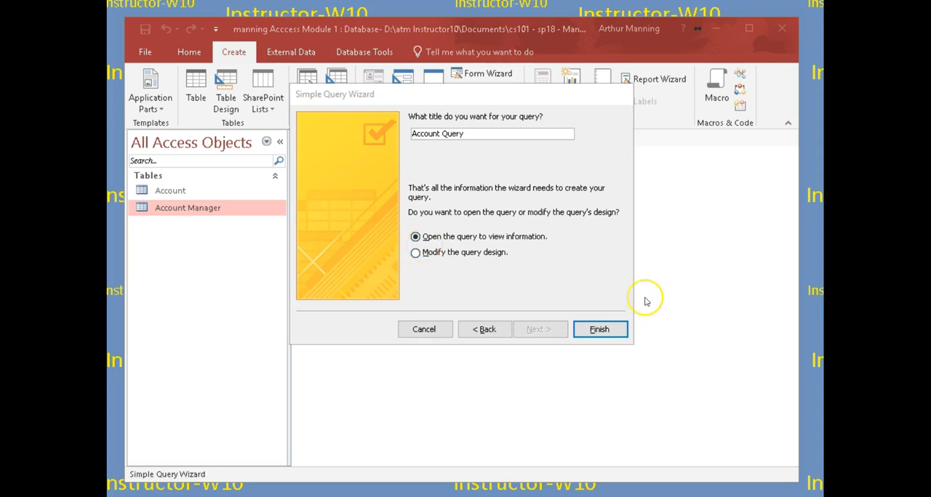
{"action": "left_click", "coordinate": [593, 331]}
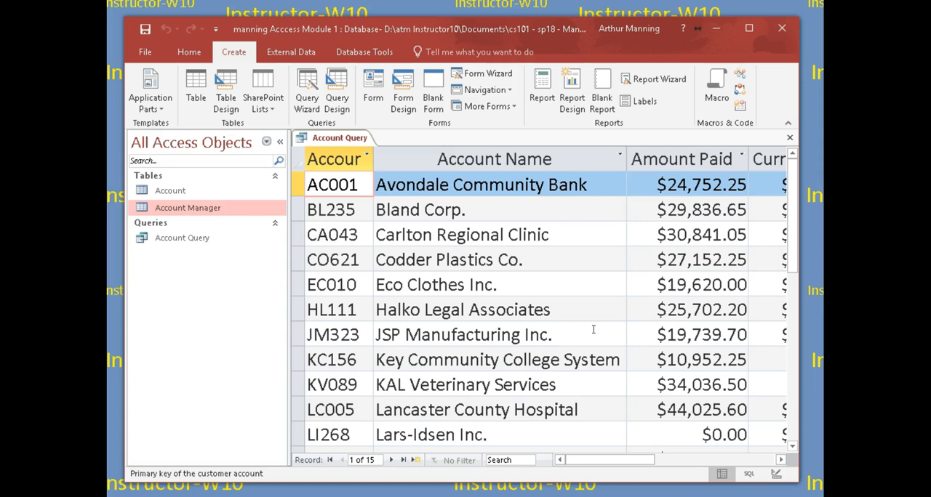
- Narrow the Account Name, Amount Paid and Current Due columns in the Account Query datasheet
{"action": "left_click_drag", "start_coordinate": [600, 460], "coordinate": [629, 461]}
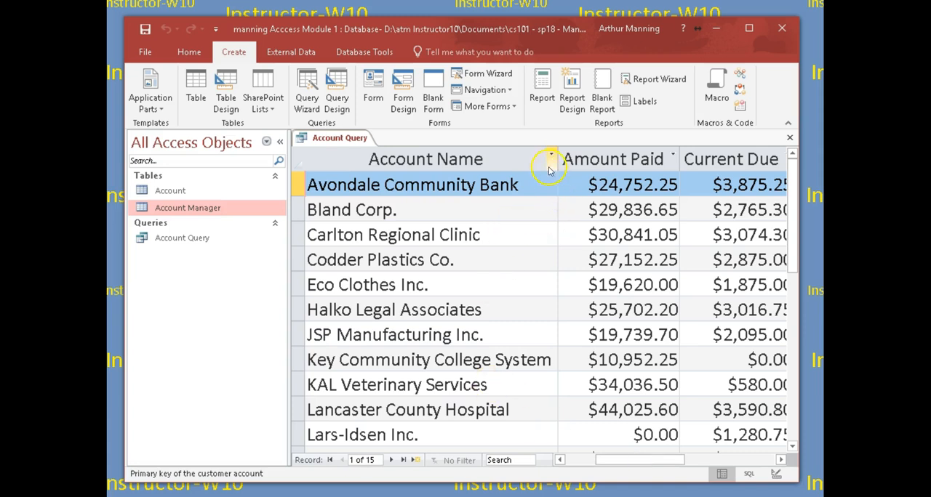
{"action": "left_click_drag", "start_coordinate": [558, 159], "coordinate": [474, 160]}
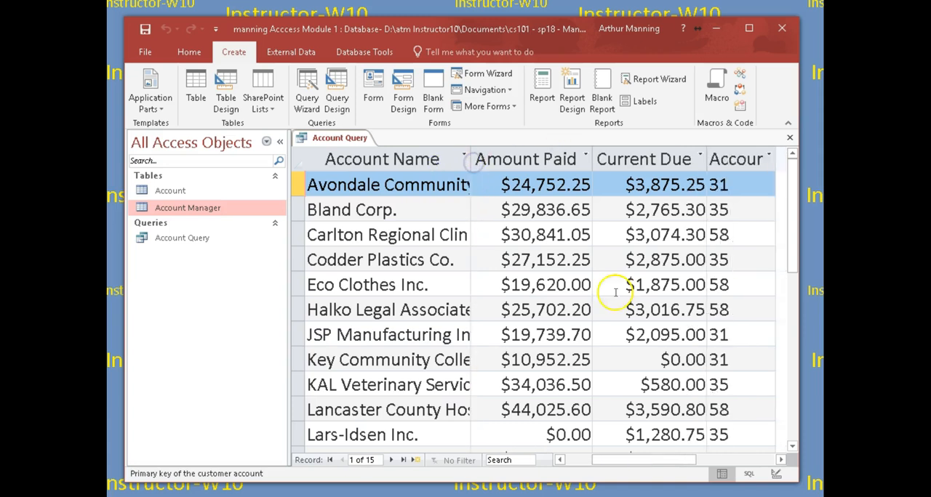
{"action": "mouse_move", "coordinate": [630, 461]}
{"action": "left_mouse_down"}
{"action": "mouse_move", "coordinate": [669, 462]}
{"action": "mouse_move", "coordinate": [645, 459]}
{"action": "left_mouse_up"}
{"action": "left_click", "coordinate": [551, 285]}
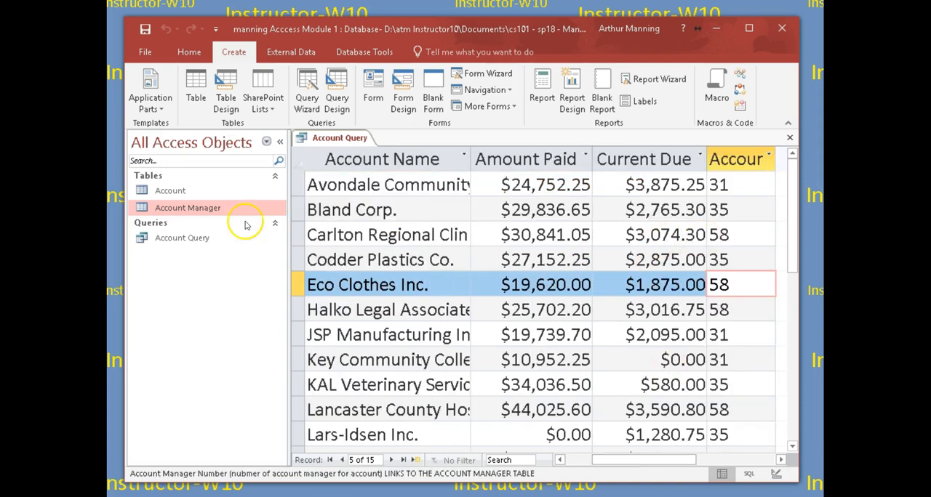
{"action": "left_click", "coordinate": [416, 308]}
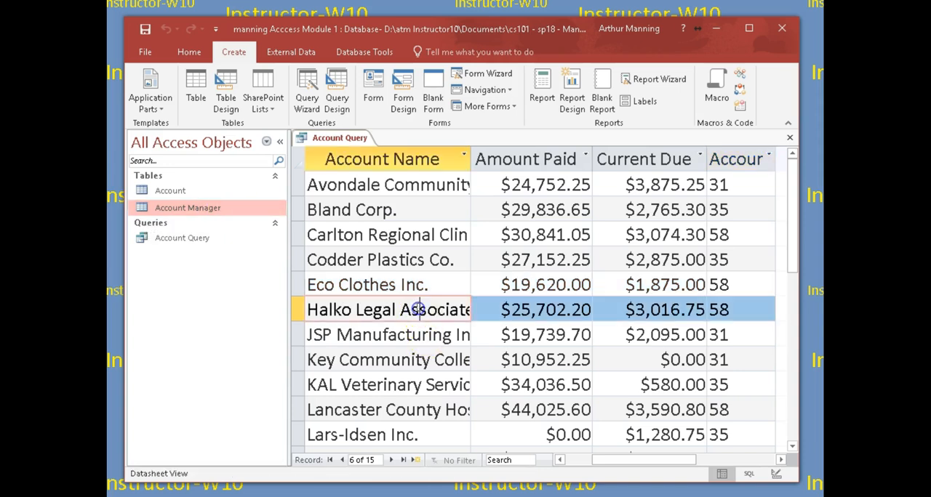
{"action": "left_click_drag", "start_coordinate": [648, 460], "coordinate": [615, 464]}
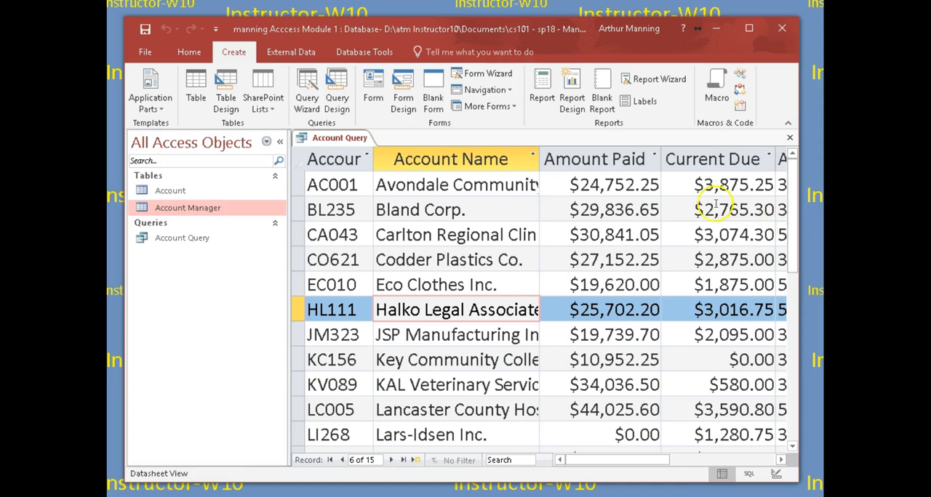
{"action": "left_click_drag", "start_coordinate": [540, 154], "coordinate": [523, 154]}
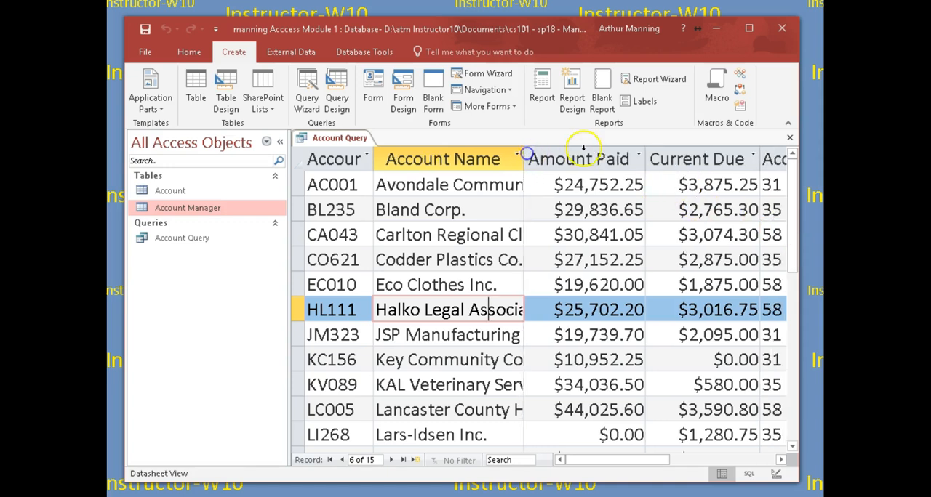
{"action": "left_click_drag", "start_coordinate": [645, 157], "coordinate": [625, 158]}
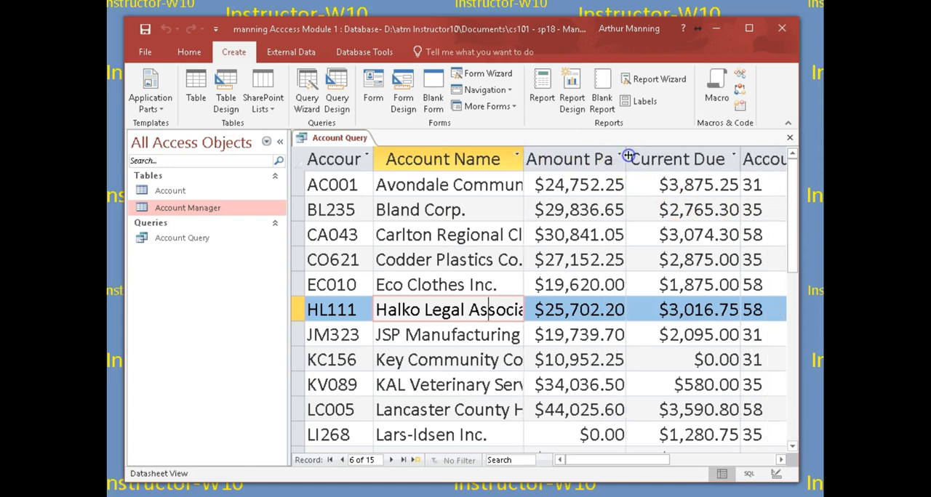
{"action": "left_click_drag", "start_coordinate": [739, 158], "coordinate": [727, 160]}
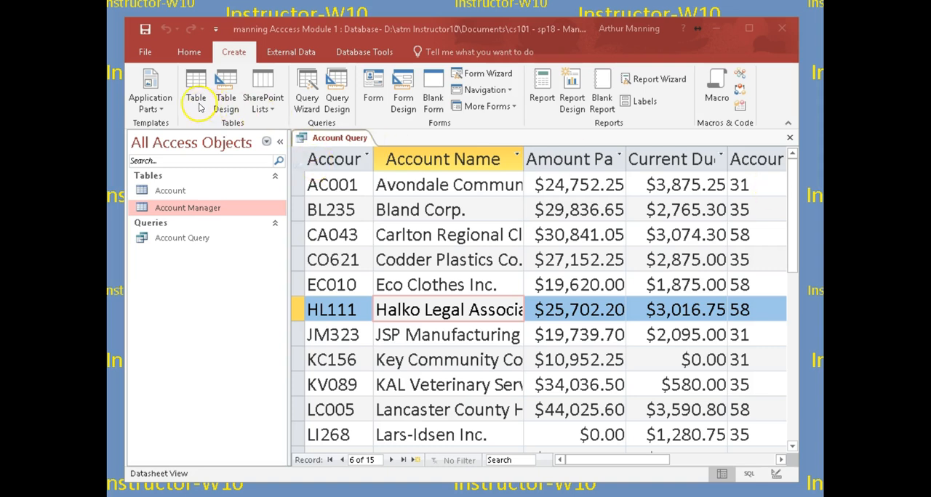
- Save the Account Query's changed layout and close the query
{"action": "left_click", "coordinate": [175, 53]}
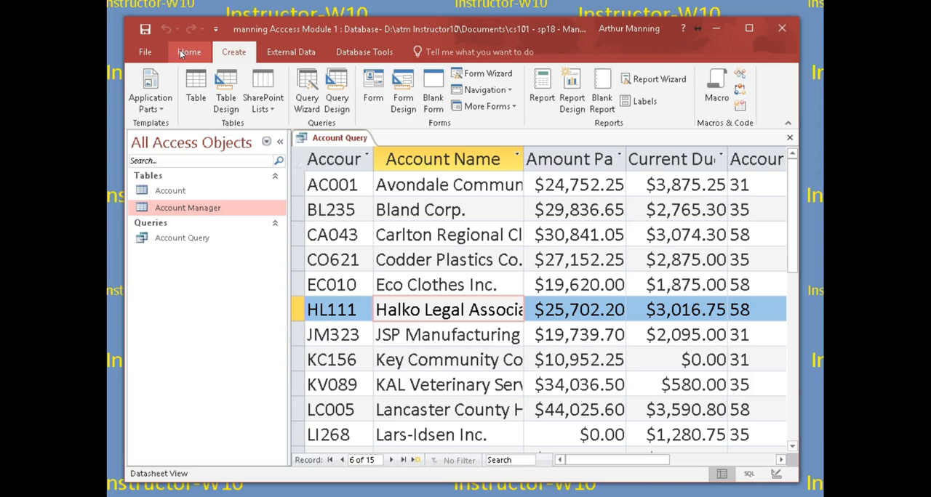
{"action": "left_click", "coordinate": [145, 29]}
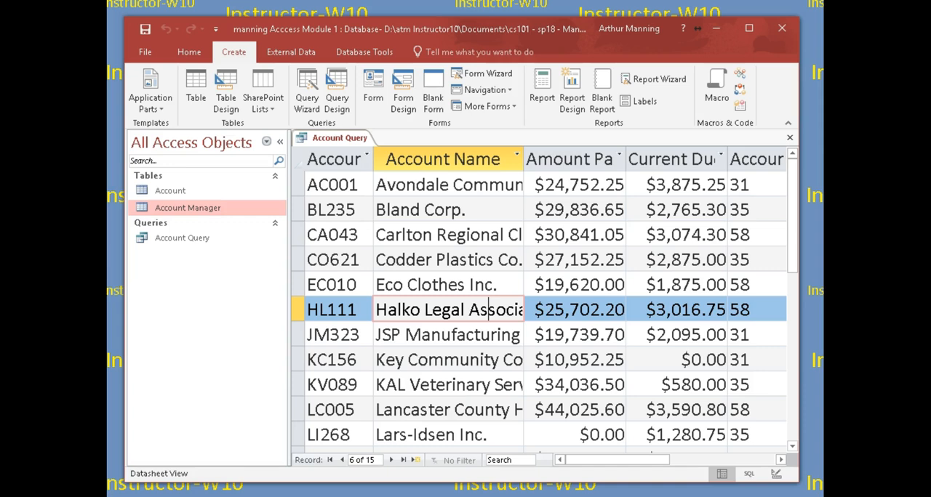
{"action": "left_click", "coordinate": [790, 139]}
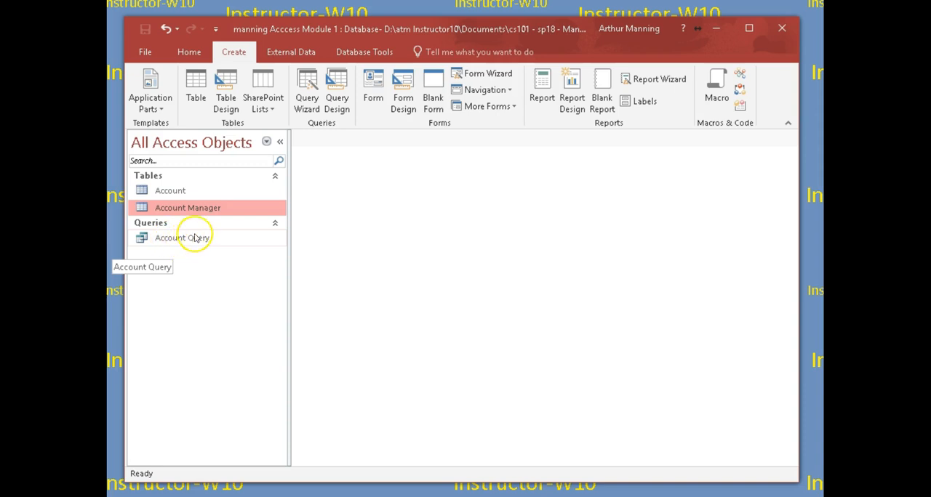
- Rename the Account Query as Account Query AC36
{"action": "left_click", "coordinate": [191, 237]}
{"action": "right_click", "coordinate": [190, 238]}
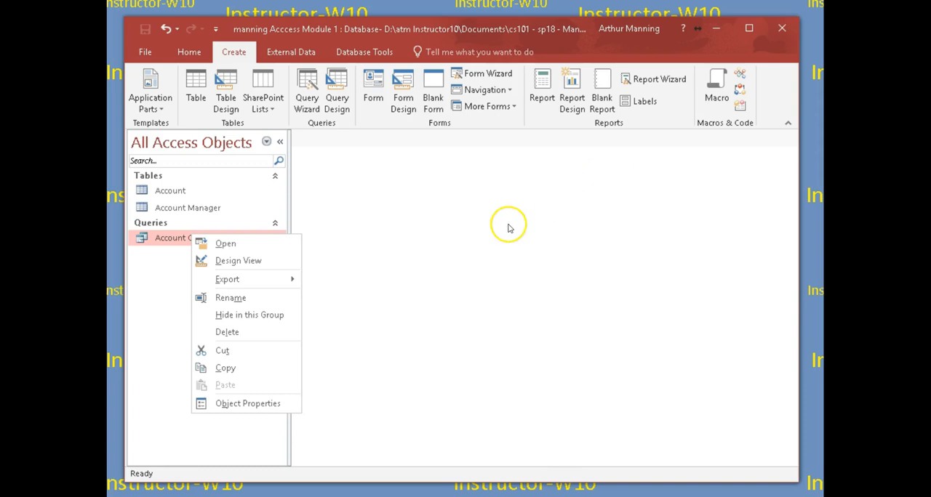
{"action": "left_click", "coordinate": [221, 299]}
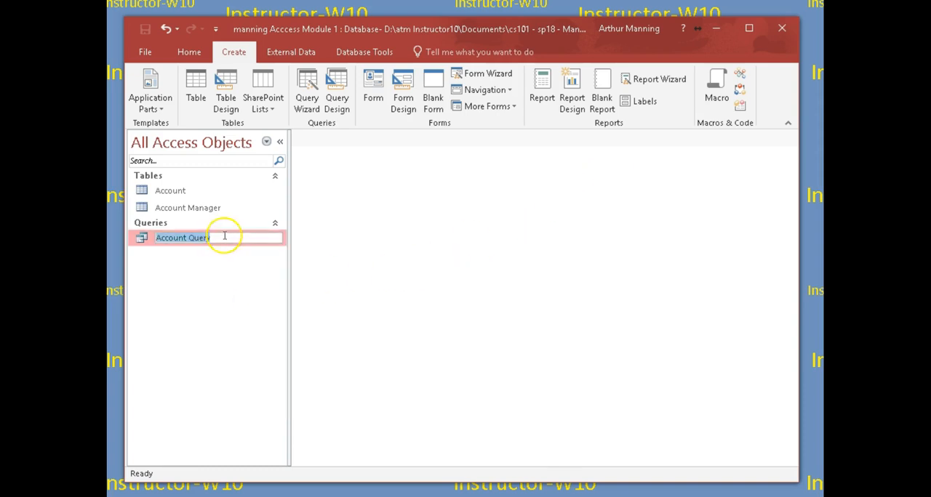
{"action": "left_click", "coordinate": [224, 237]}
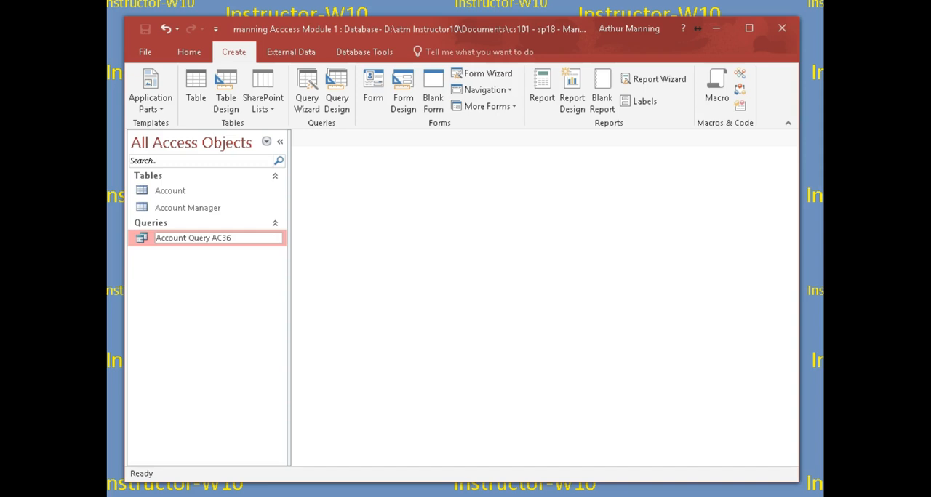
{"action": "left_click", "coordinate": [243, 280]}
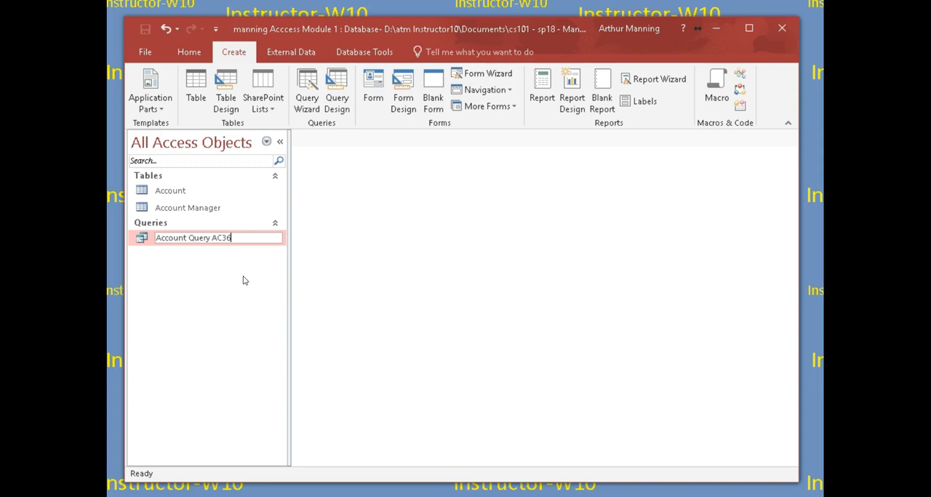
{"action": "key", "text": "Return"}
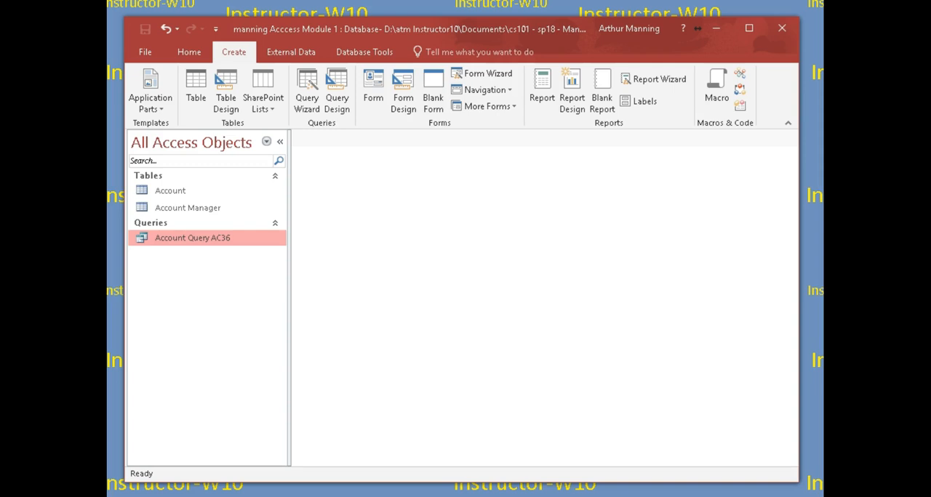
- Open Account Query AC36 in Design View
{"action": "right_click", "coordinate": [166, 240]}
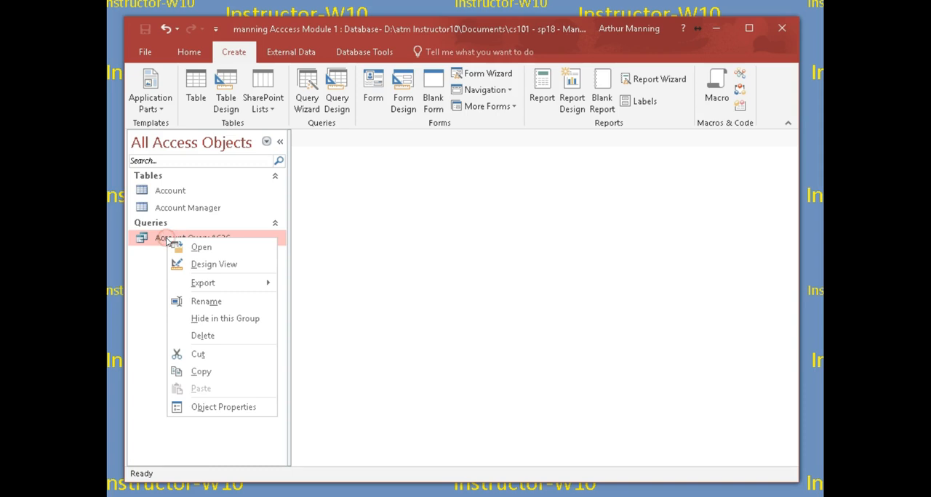
{"action": "left_click", "coordinate": [180, 252]}
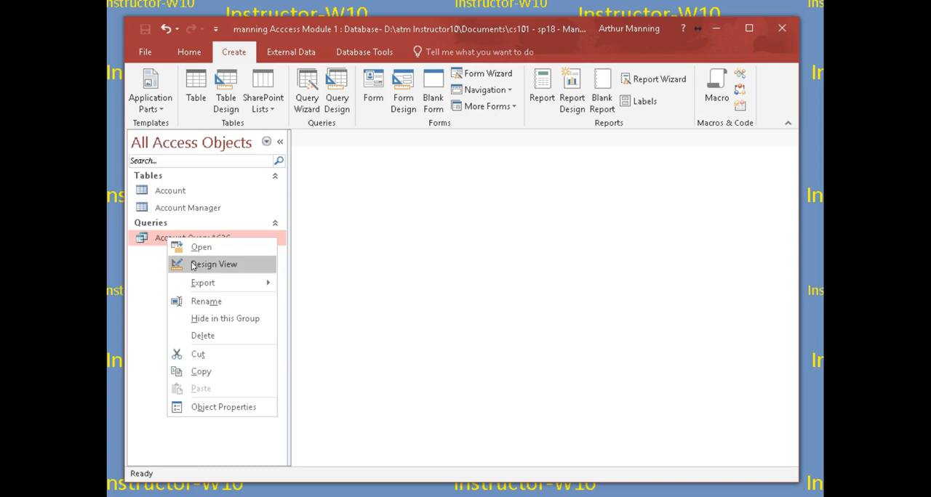
{"action": "left_click", "coordinate": [192, 264]}
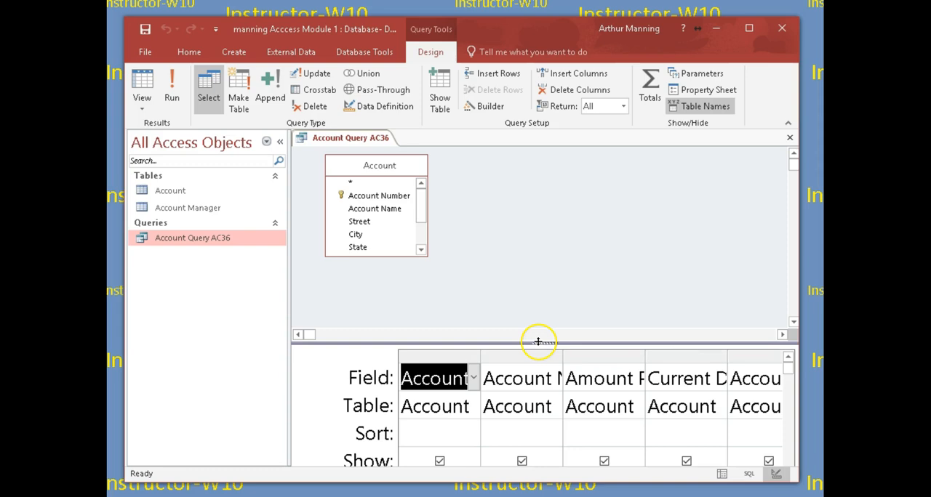
- Enlarge the query design grid, also by narrowing the navigation pane, and widen the Account Number column
{"action": "left_click_drag", "start_coordinate": [551, 283], "coordinate": [550, 282]}
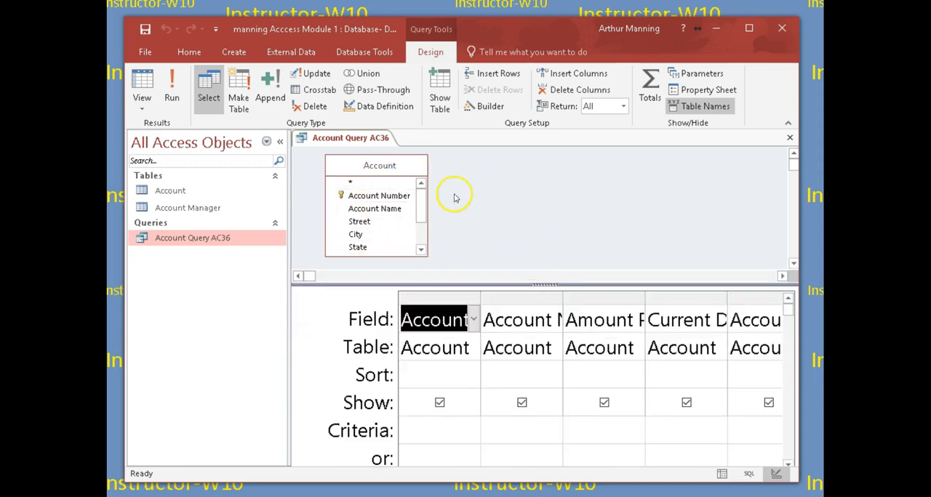
{"action": "left_click_drag", "start_coordinate": [421, 205], "coordinate": [419, 205]}
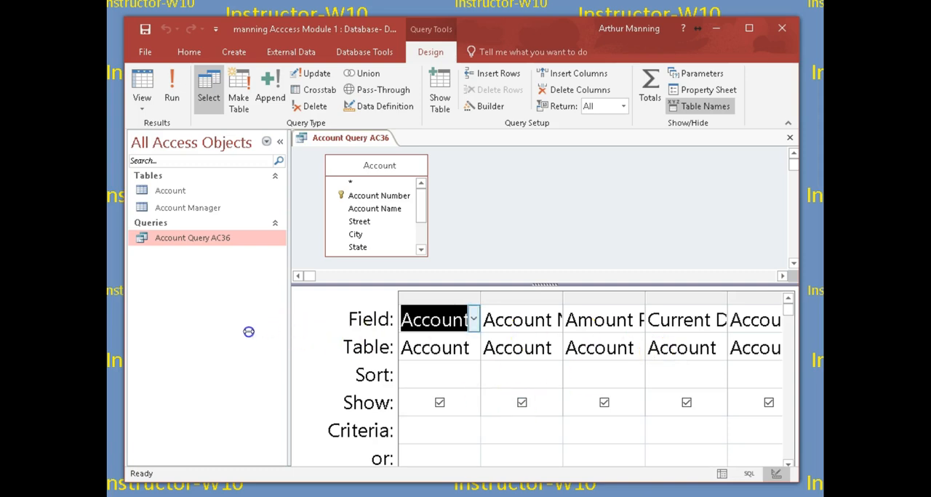
{"action": "left_click_drag", "start_coordinate": [249, 332], "coordinate": [243, 332]}
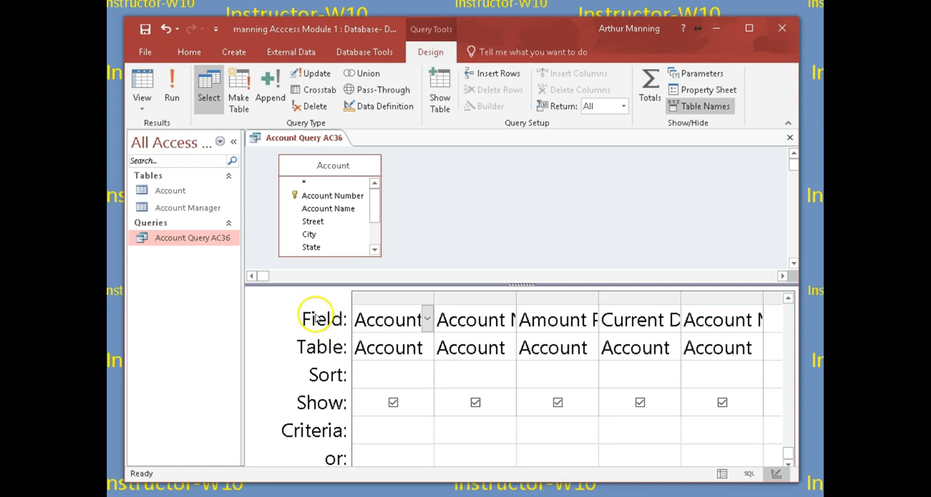
{"action": "left_click_drag", "start_coordinate": [436, 297], "coordinate": [457, 301]}
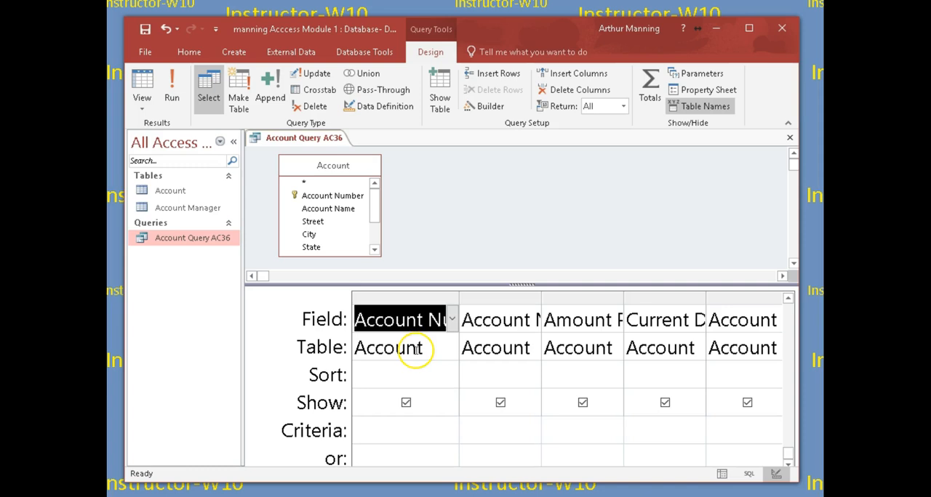
- Look at the available sort options for the Account Number field in the design grid
{"action": "left_click", "coordinate": [398, 380]}
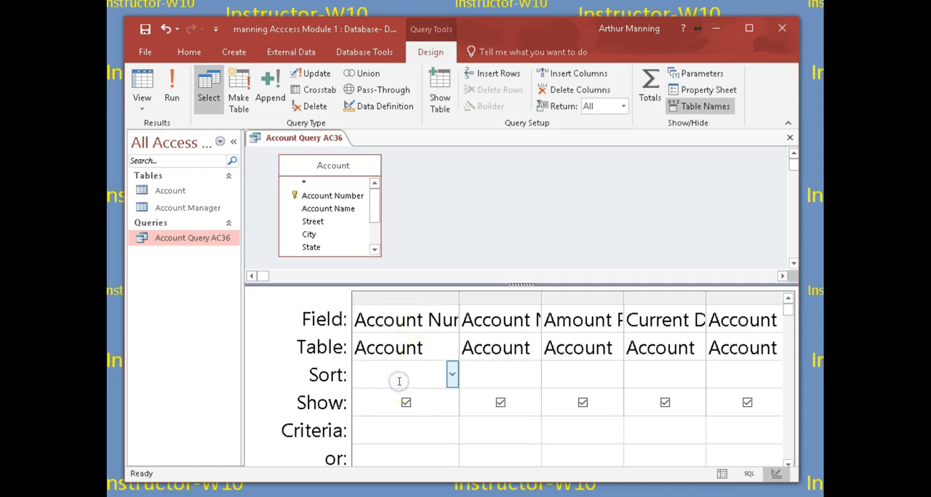
{"action": "left_click", "coordinate": [451, 375]}
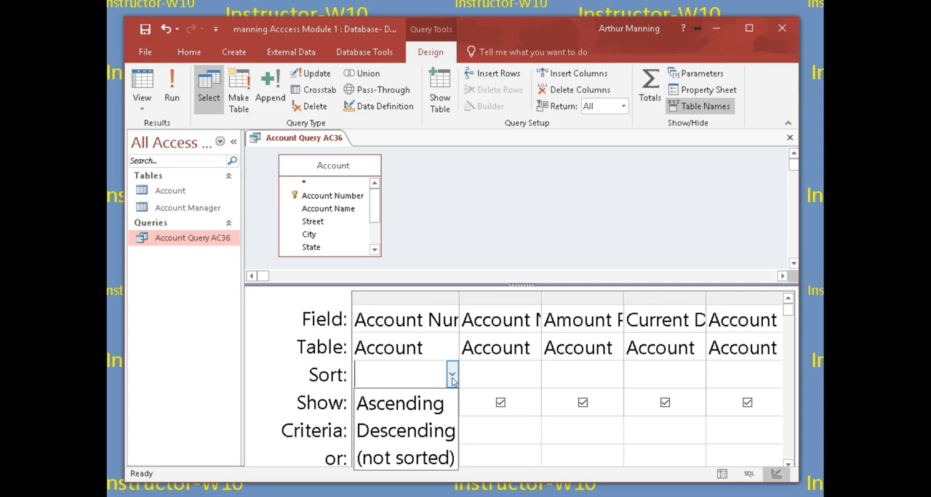
{"action": "left_click", "coordinate": [450, 374]}
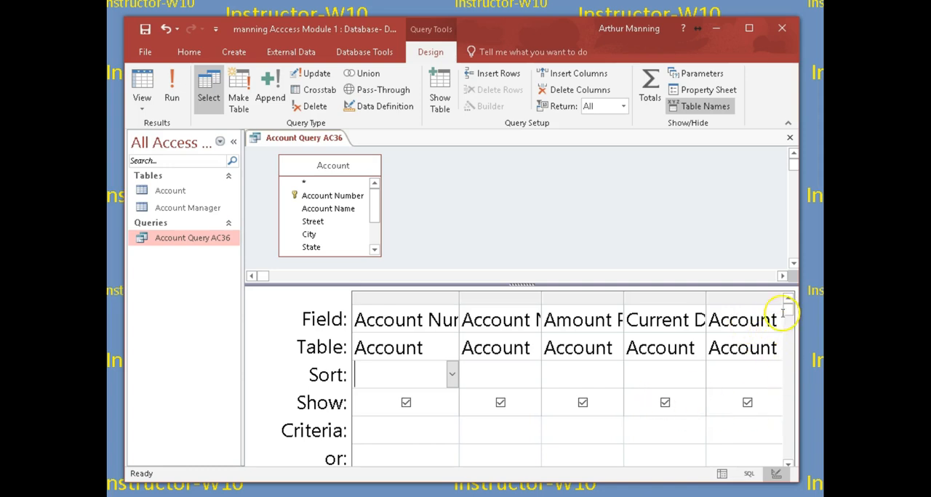
- Widen the Account Manager Number column in the design grid and set its criterion to 35
{"action": "left_click", "coordinate": [788, 467]}
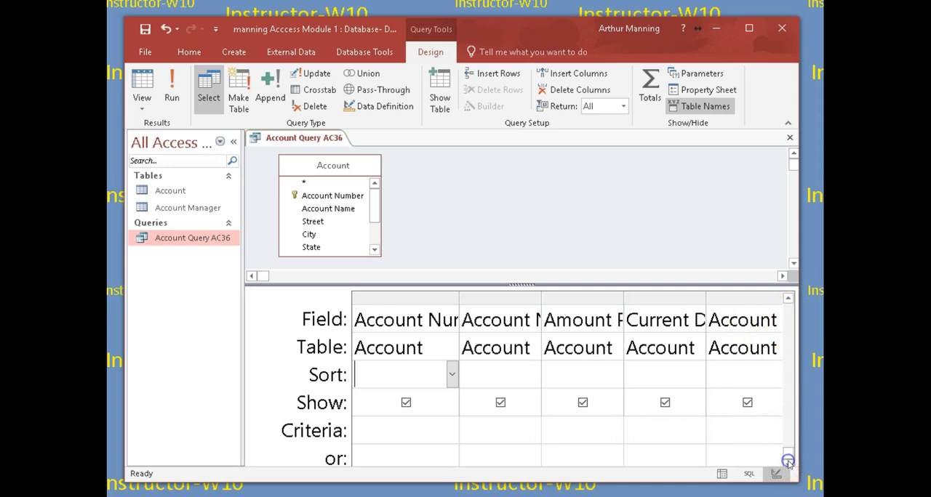
{"action": "left_click_drag", "start_coordinate": [383, 482], "coordinate": [387, 496]}
{"action": "left_click", "coordinate": [392, 431]}
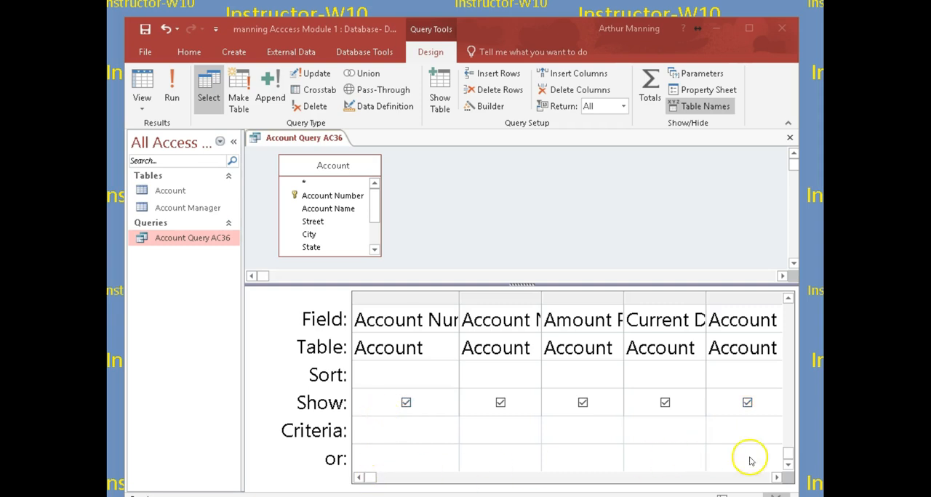
{"action": "left_click", "coordinate": [775, 477]}
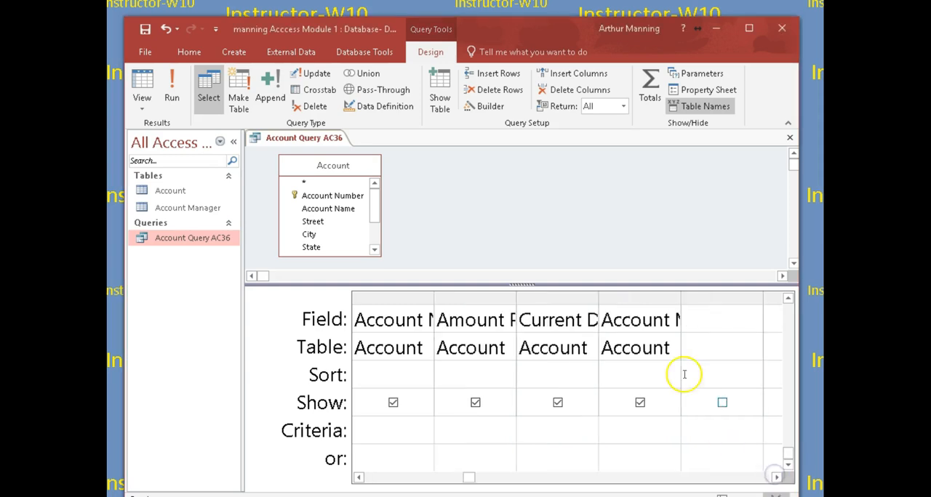
{"action": "left_click_drag", "start_coordinate": [680, 300], "coordinate": [724, 293]}
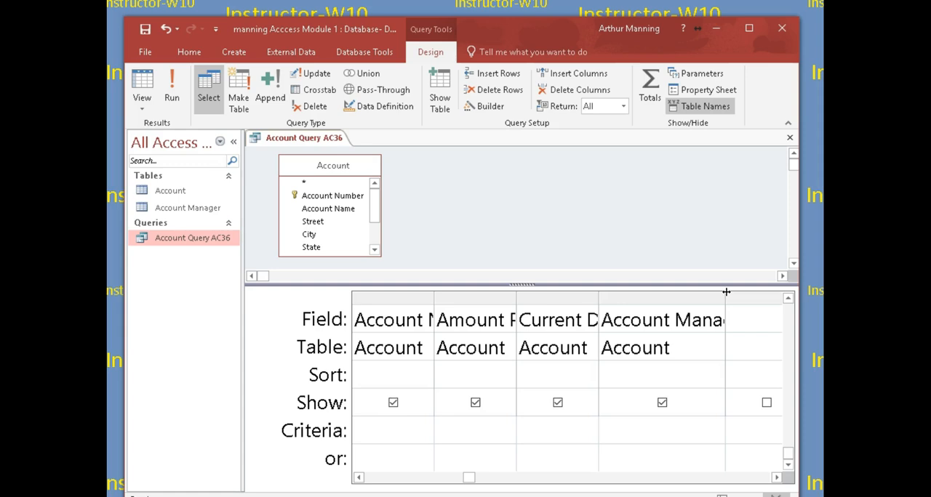
{"action": "left_click", "coordinate": [624, 432]}
{"action": "left_click", "coordinate": [661, 451]}
{"action": "type", "text": "35"}
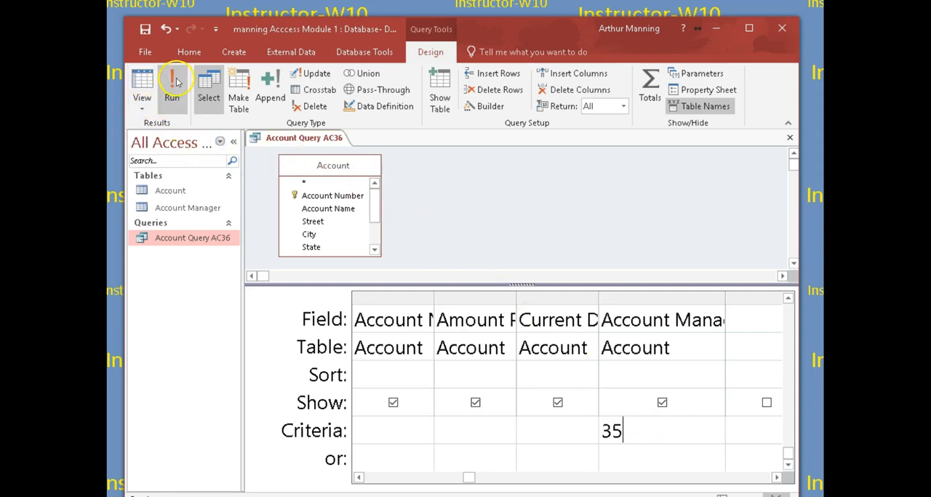
- View the query's results in Datasheet View and narrow the Account Name column to fit its entries
{"action": "left_click", "coordinate": [142, 91]}
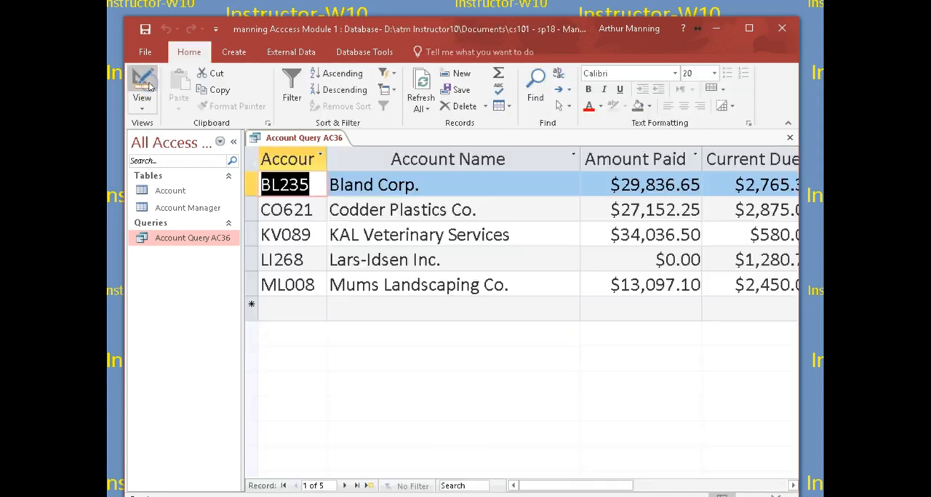
{"action": "left_click_drag", "start_coordinate": [536, 484], "coordinate": [597, 489]}
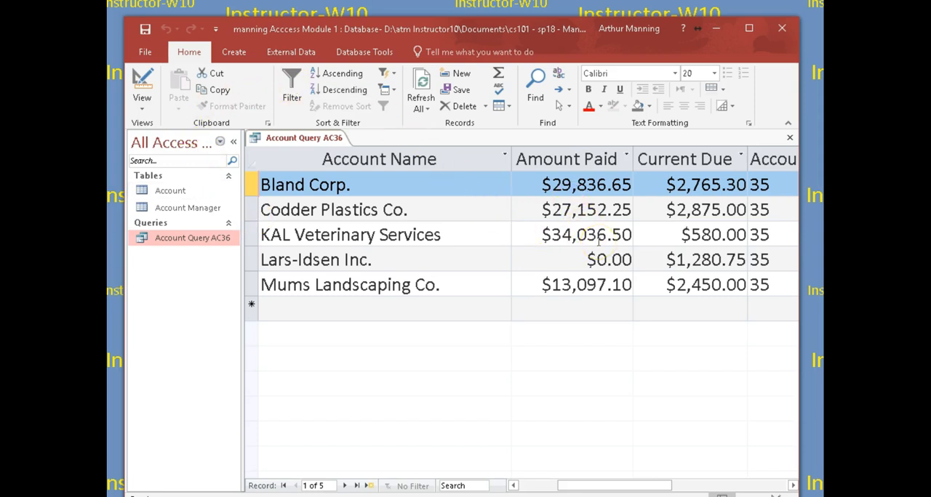
{"action": "mouse_move", "coordinate": [599, 483]}
{"action": "left_mouse_down"}
{"action": "mouse_move", "coordinate": [620, 486]}
{"action": "mouse_move", "coordinate": [584, 485]}
{"action": "left_mouse_up"}
{"action": "left_click_drag", "start_coordinate": [513, 159], "coordinate": [440, 159]}
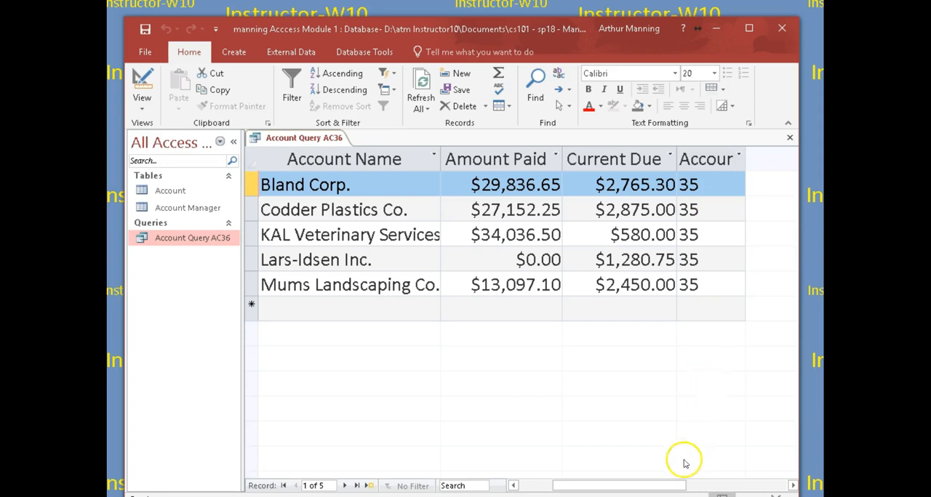
{"action": "left_click_drag", "start_coordinate": [647, 485], "coordinate": [622, 485]}
{"action": "left_click_drag", "start_coordinate": [680, 486], "coordinate": [665, 487]}
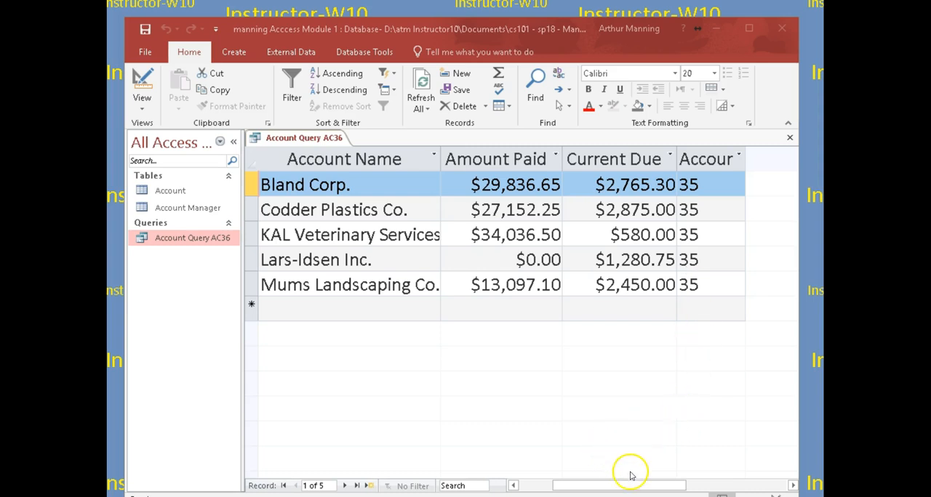
{"action": "mouse_move", "coordinate": [647, 485]}
{"action": "left_mouse_down"}
{"action": "mouse_move", "coordinate": [605, 492]}
{"action": "mouse_move", "coordinate": [669, 494]}
{"action": "mouse_move", "coordinate": [641, 490]}
{"action": "left_mouse_up"}
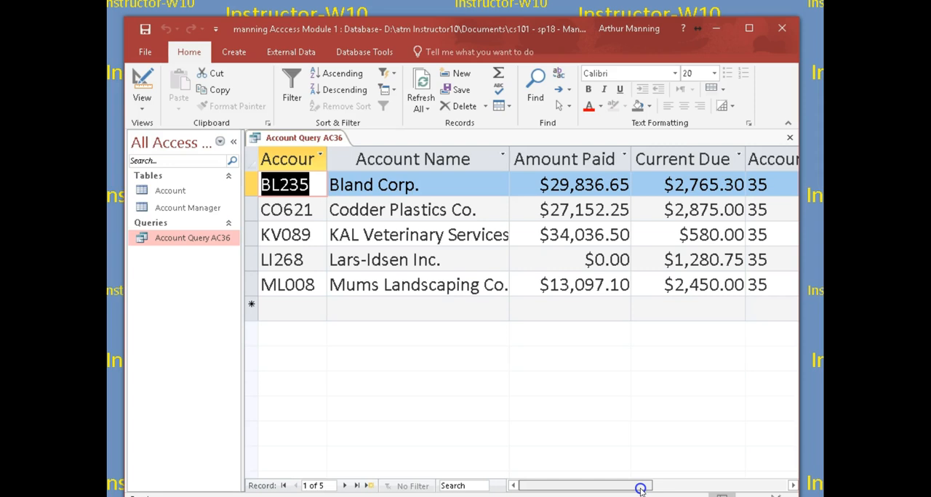
- Return to Design View and cut the Amount Paid column from the query's design grid
{"action": "left_click", "coordinate": [142, 80]}
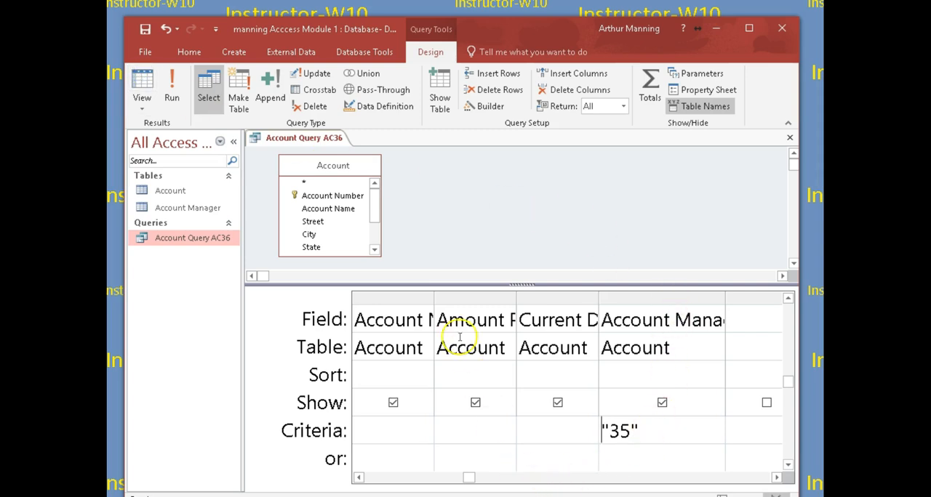
{"action": "left_click_drag", "start_coordinate": [515, 293], "coordinate": [587, 293]}
{"action": "left_click", "coordinate": [499, 293]}
{"action": "right_click", "coordinate": [496, 297]}
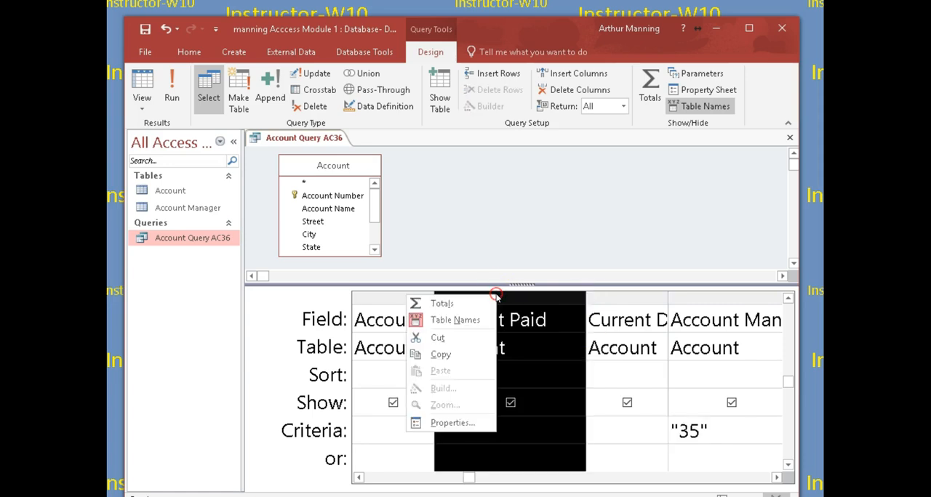
{"action": "left_click", "coordinate": [440, 338]}
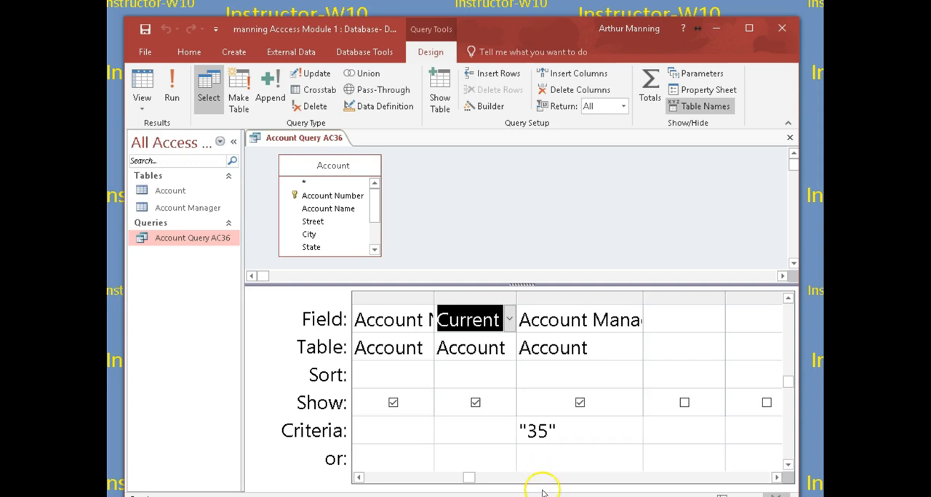
- Add the Amount Paid field from the Account table to the query again and place it before Current Due
{"action": "left_click_drag", "start_coordinate": [471, 477], "coordinate": [431, 477]}
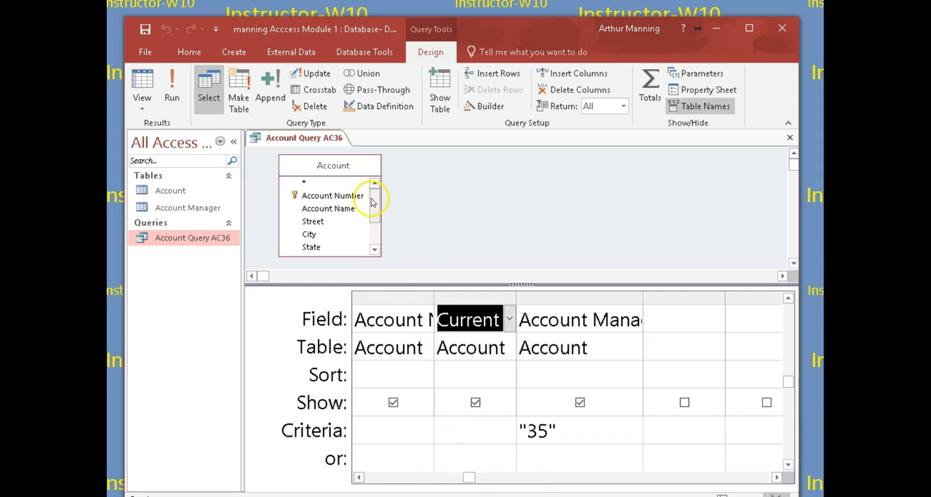
{"action": "left_click_drag", "start_coordinate": [374, 197], "coordinate": [383, 222]}
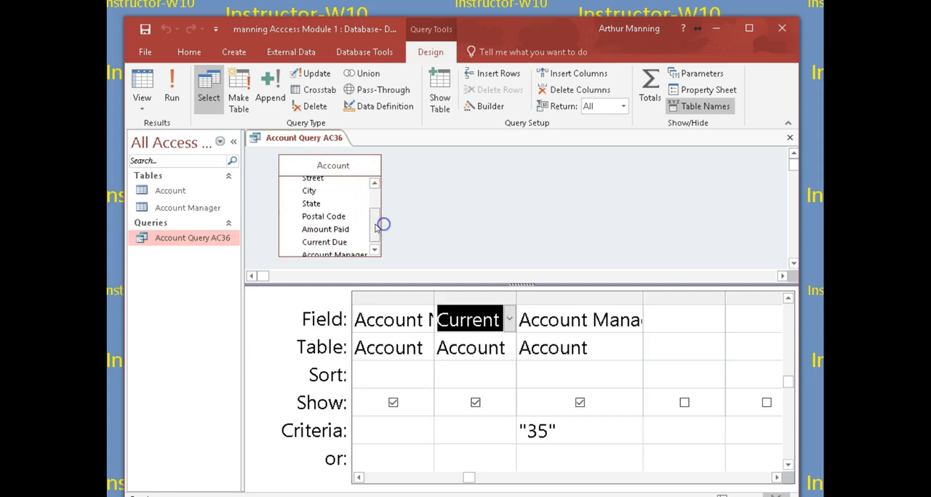
{"action": "double_click", "coordinate": [331, 231]}
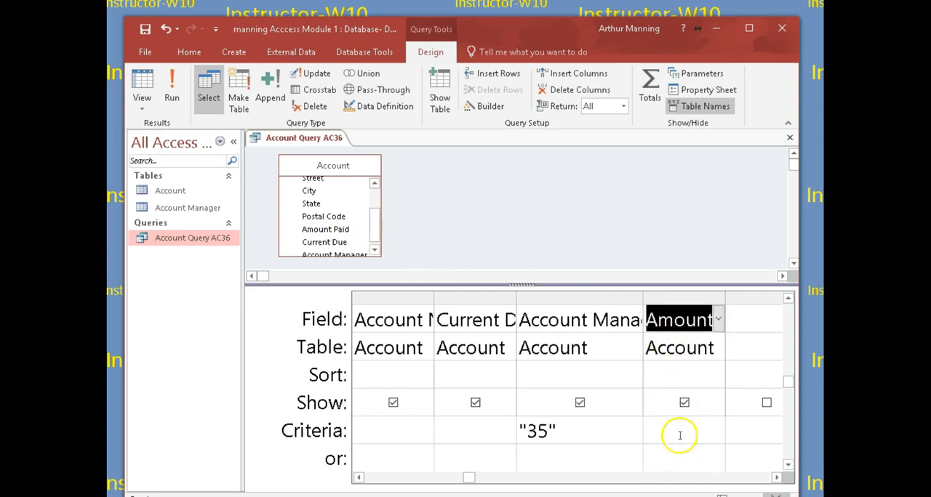
{"action": "left_click", "coordinate": [673, 293]}
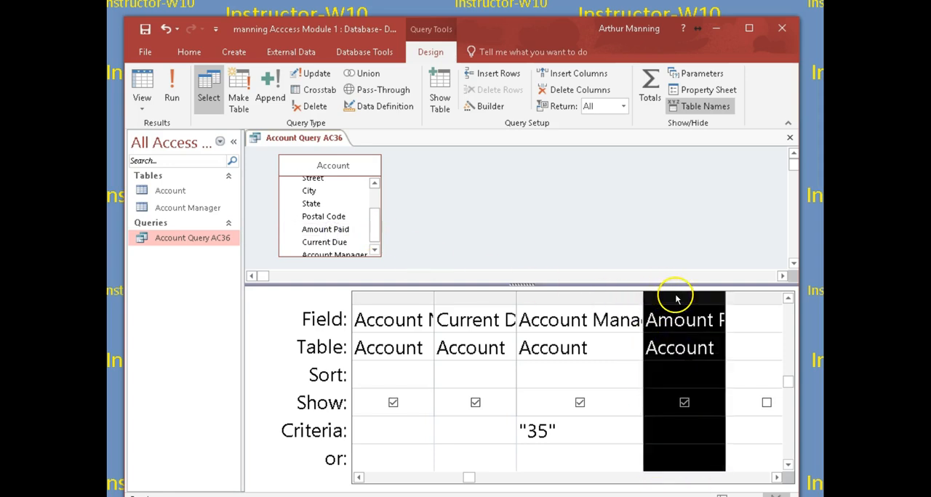
{"action": "left_click_drag", "start_coordinate": [676, 298], "coordinate": [494, 305]}
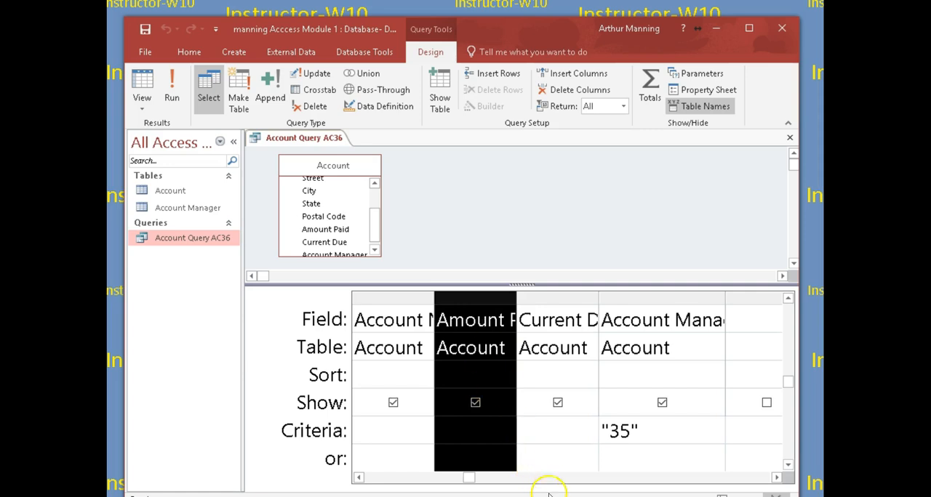
{"action": "left_click_drag", "start_coordinate": [479, 33], "coordinate": [473, 20]}
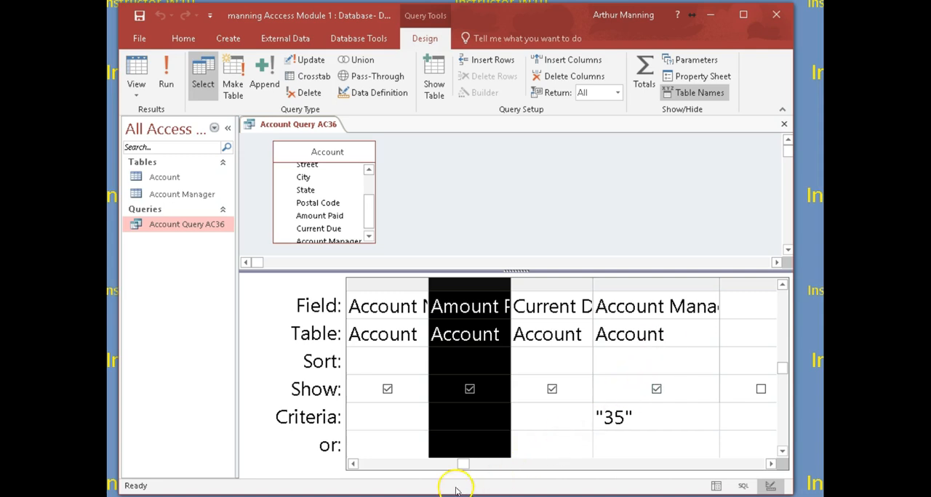
{"action": "left_click", "coordinate": [532, 220]}
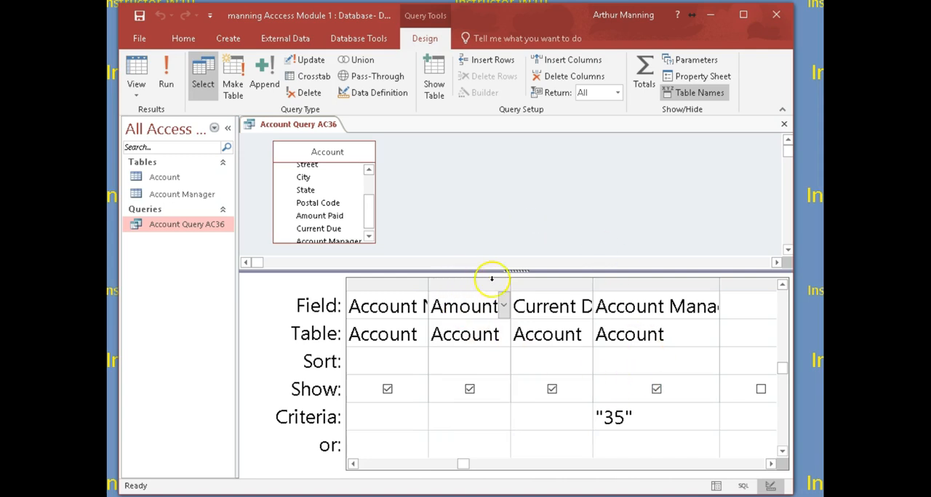
- Widen the Amount Paid and Account Name columns in the design grid and narrow the navigation pane slightly
{"action": "left_click_drag", "start_coordinate": [511, 288], "coordinate": [536, 286]}
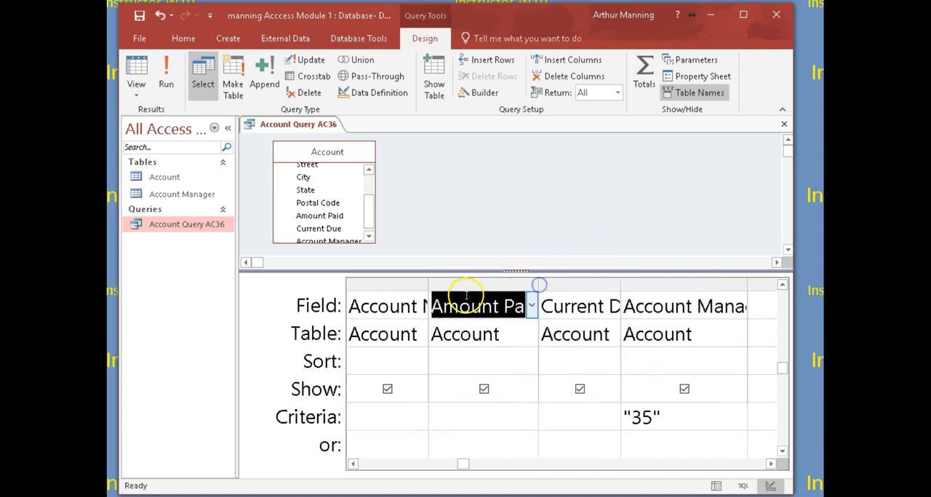
{"action": "left_click_drag", "start_coordinate": [428, 287], "coordinate": [443, 285]}
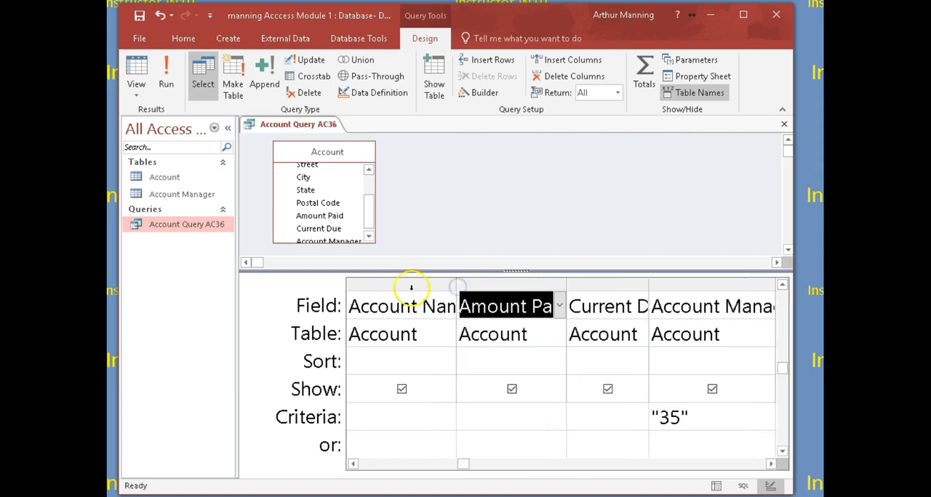
{"action": "left_click_drag", "start_coordinate": [235, 285], "coordinate": [219, 276]}
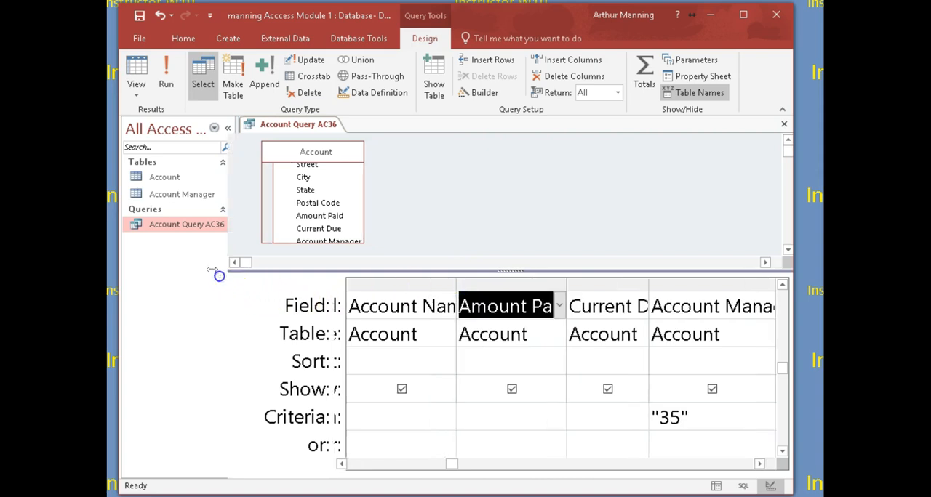
- View the query's results in Datasheet View and return to Design View
{"action": "left_click", "coordinate": [136, 72]}
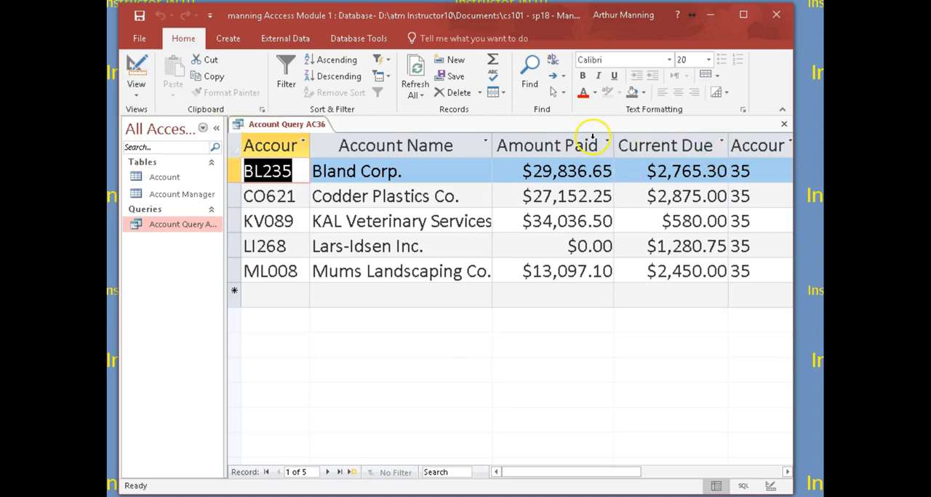
{"action": "left_click", "coordinate": [136, 72]}
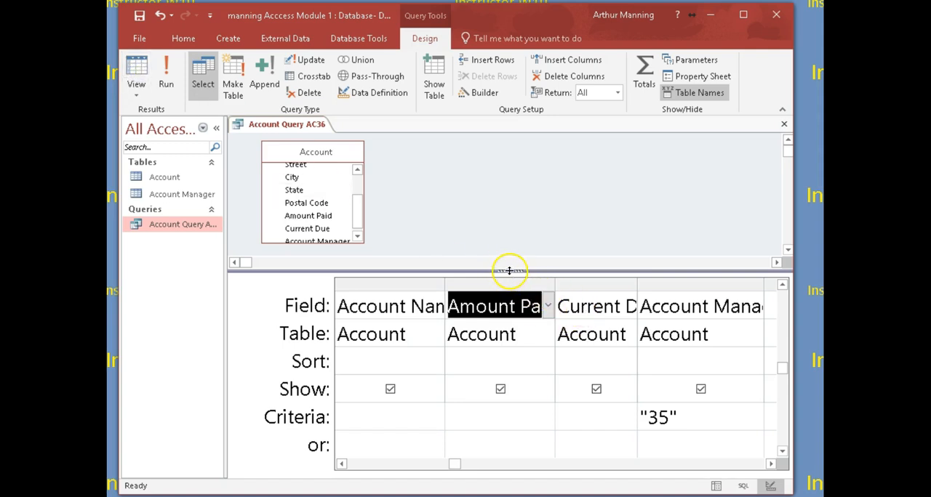
- Enlarge the table area slightly and look over the Account field list and the columns of the design grid
{"action": "left_click_drag", "start_coordinate": [509, 270], "coordinate": [509, 279]}
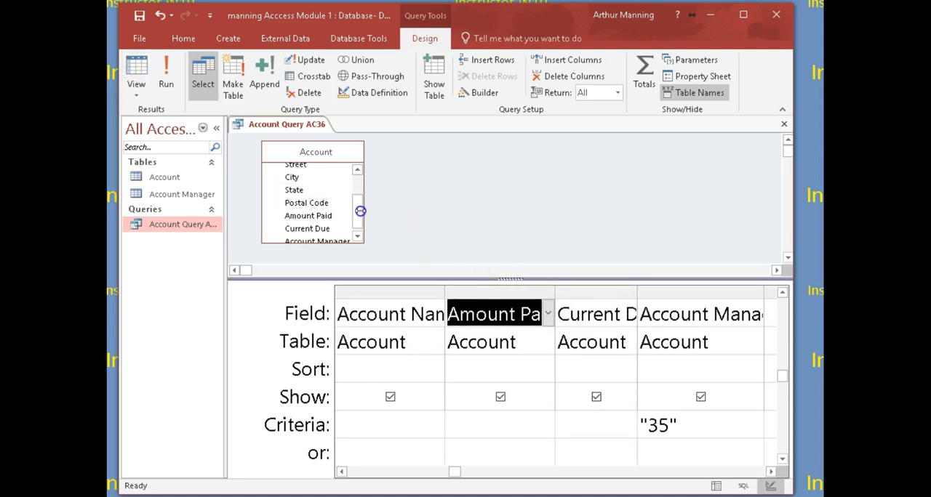
{"action": "left_click_drag", "start_coordinate": [361, 211], "coordinate": [357, 193]}
{"action": "scroll", "coordinate": [357, 193], "scroll_direction": "up", "scroll_amount": 3}
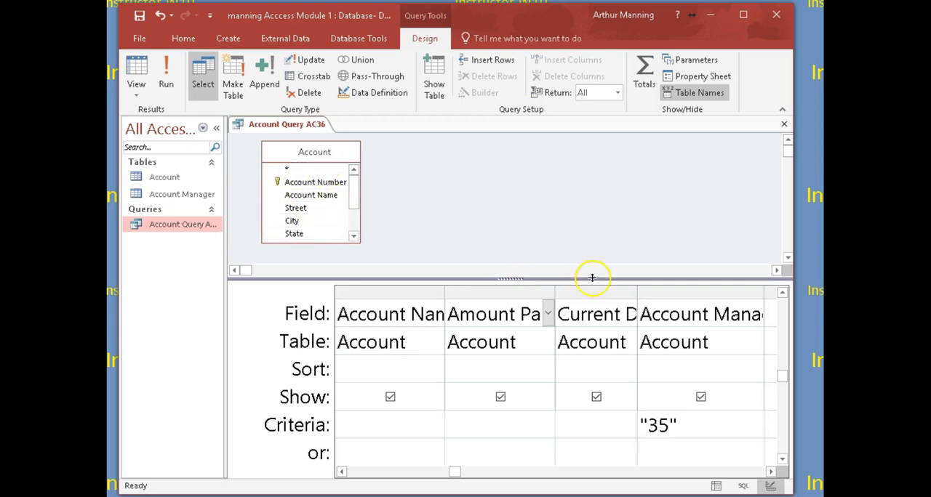
{"action": "left_click", "coordinate": [659, 472]}
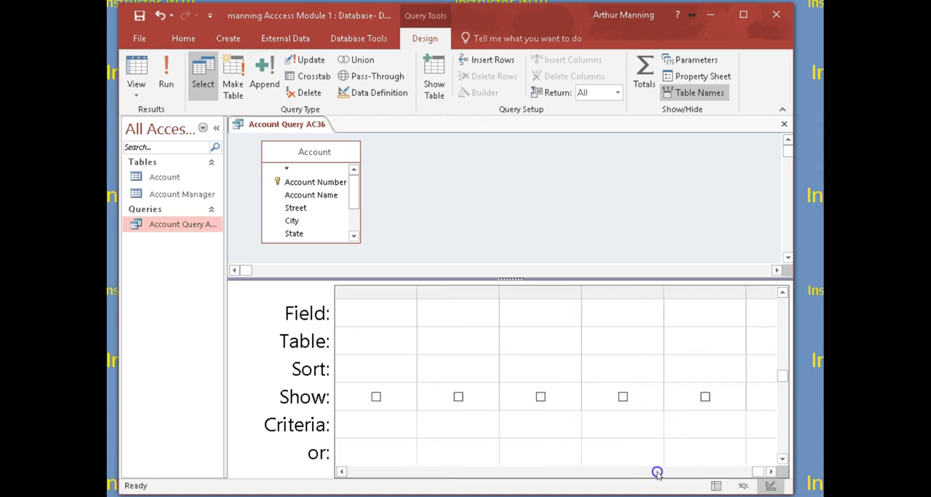
{"action": "left_click", "coordinate": [365, 472]}
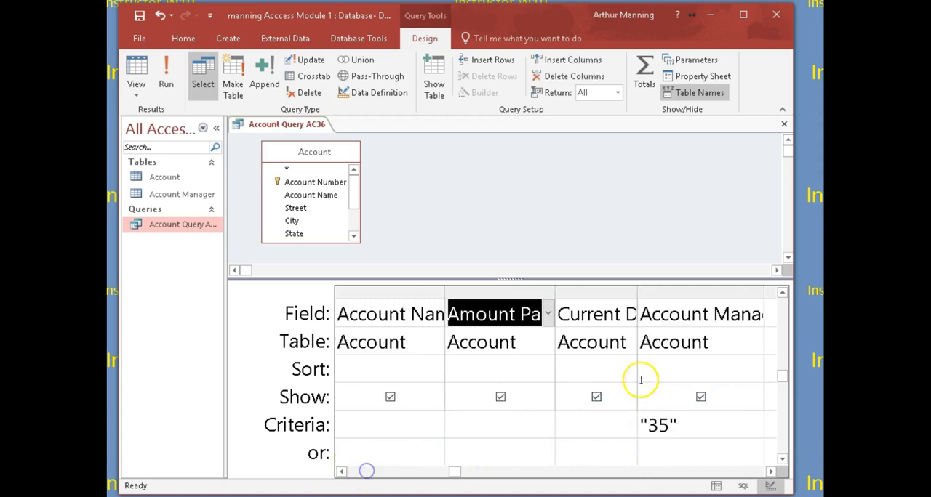
{"action": "left_click", "coordinate": [671, 295]}
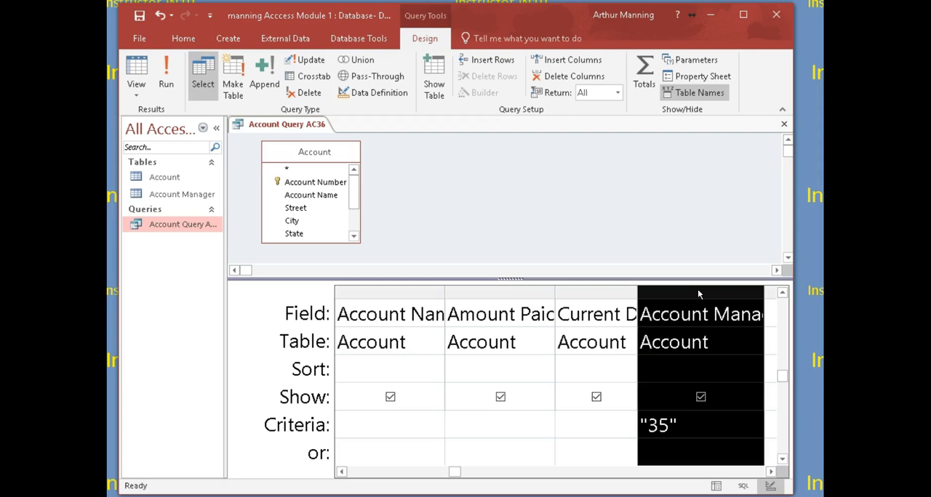
{"action": "left_click_drag", "start_coordinate": [700, 294], "coordinate": [653, 284]}
- Examine the query's statement in SQL View and its results in Datasheet View
{"action": "left_click", "coordinate": [135, 99]}
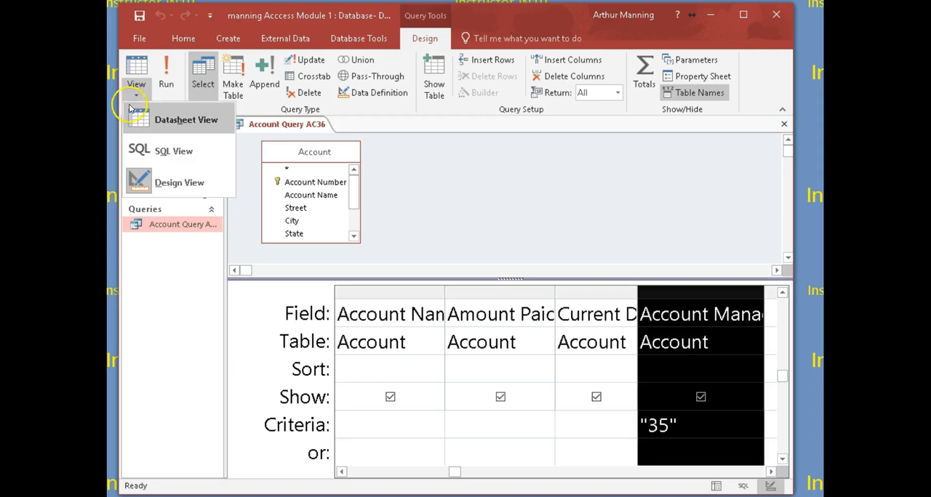
{"action": "left_click", "coordinate": [162, 152]}
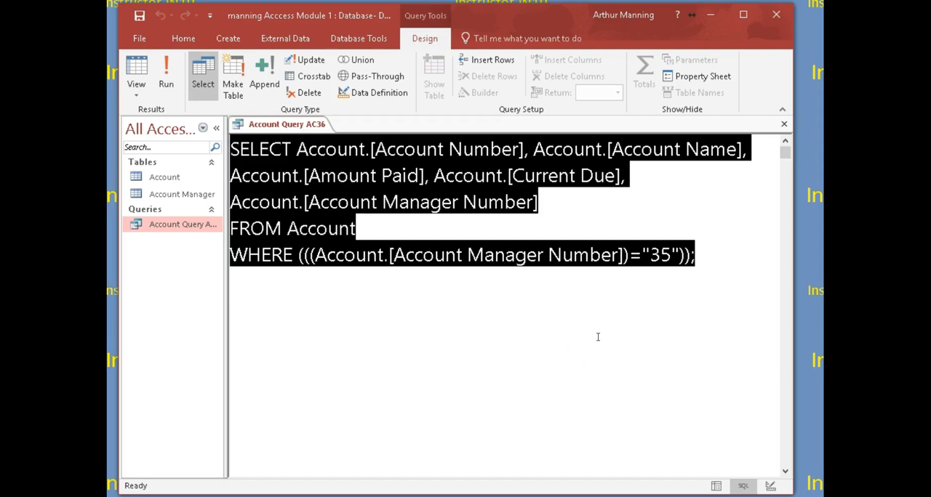
{"action": "left_click", "coordinate": [713, 265]}
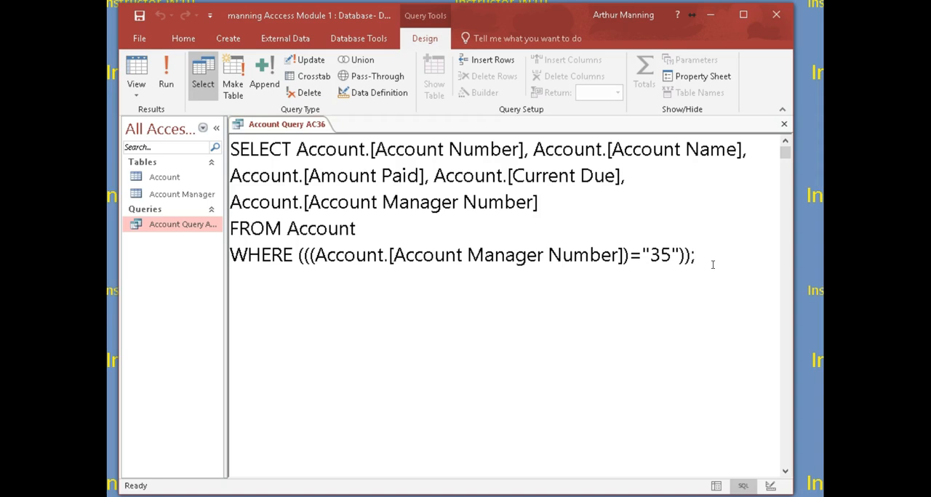
{"action": "left_click", "coordinate": [708, 253]}
{"action": "mouse_move", "coordinate": [707, 256]}
{"action": "left_mouse_down"}
{"action": "mouse_move", "coordinate": [386, 256]}
{"action": "mouse_move", "coordinate": [228, 145]}
{"action": "mouse_move", "coordinate": [714, 238]}
{"action": "mouse_move", "coordinate": [709, 258]}
{"action": "left_mouse_up"}
{"action": "left_click", "coordinate": [337, 189]}
{"action": "left_click", "coordinate": [138, 81]}
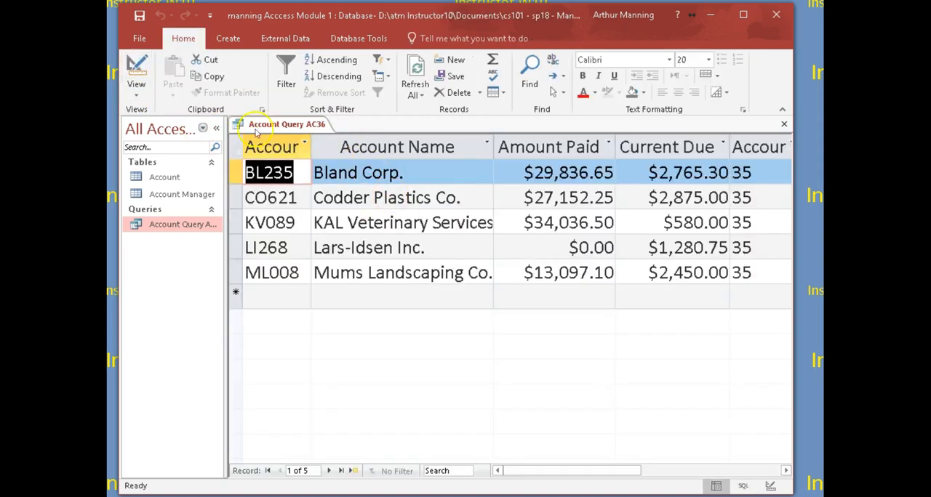
- Return to Design View and widen the Account table's field list
{"action": "left_click", "coordinate": [132, 71]}
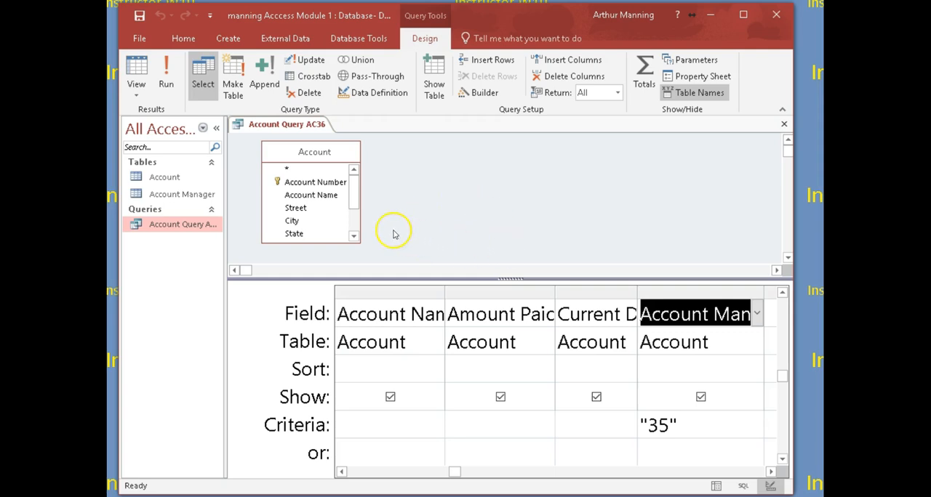
{"action": "left_click_drag", "start_coordinate": [359, 201], "coordinate": [371, 202]}
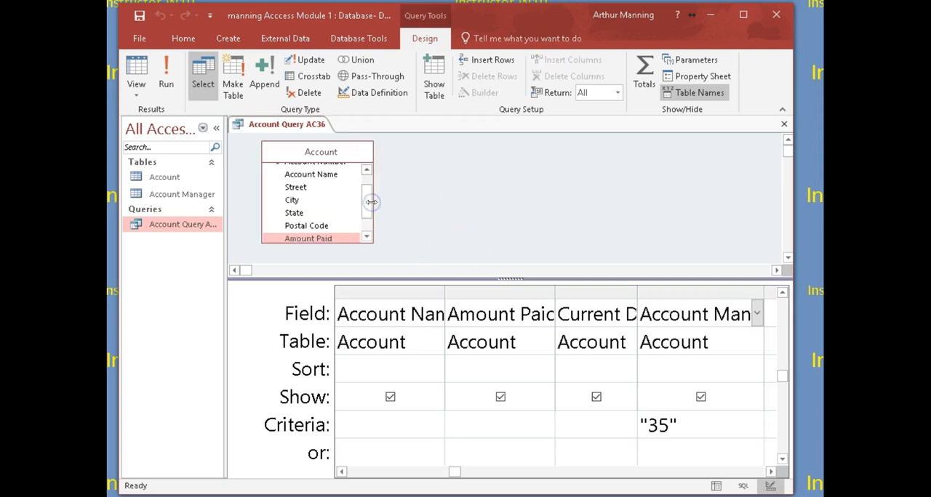
{"action": "left_click", "coordinate": [410, 240]}
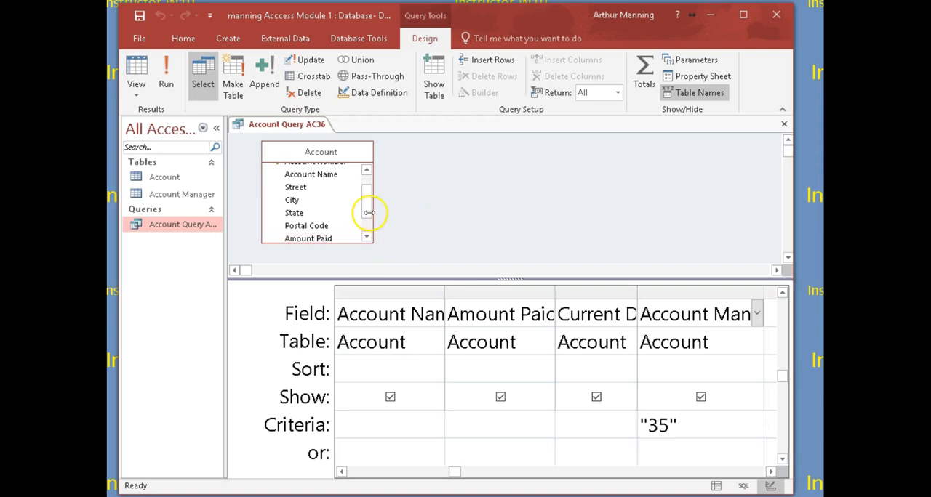
{"action": "left_click_drag", "start_coordinate": [366, 214], "coordinate": [365, 194]}
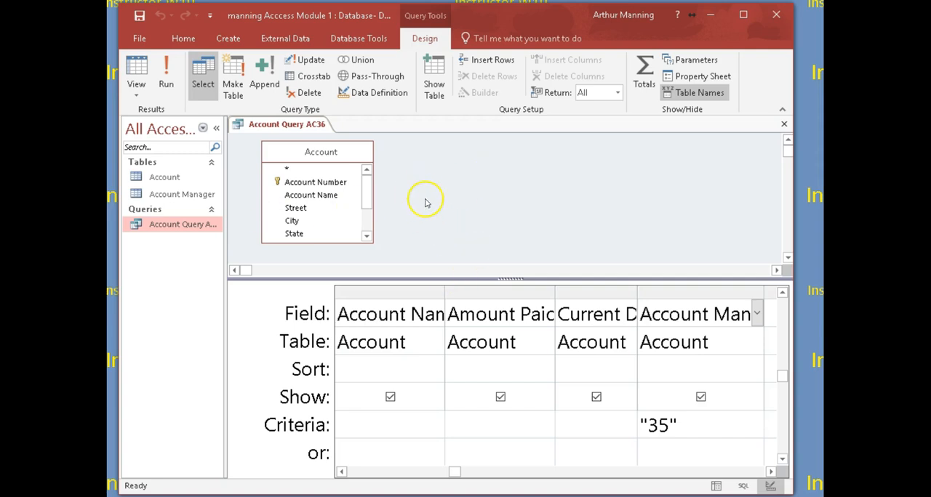
- Close Account Query AC36 with its design changes saved, and reopen it briefly to check the results
{"action": "left_click", "coordinate": [784, 124]}
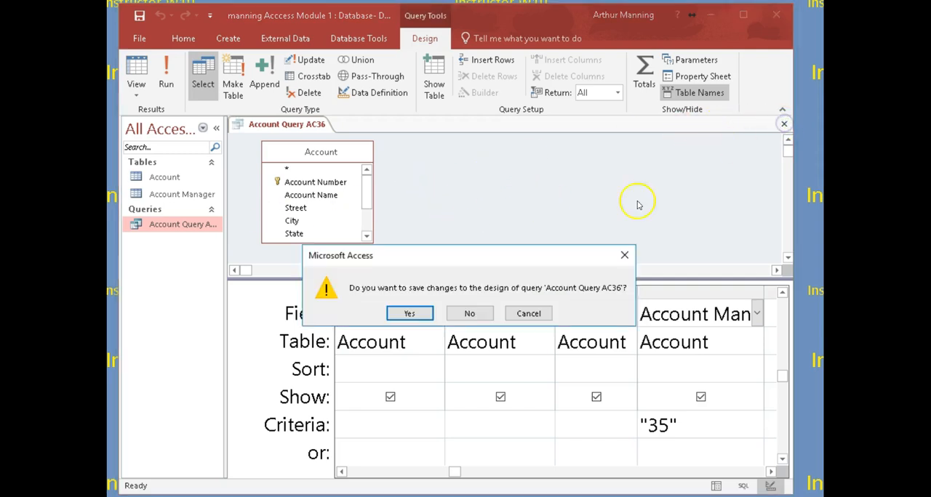
{"action": "left_click", "coordinate": [409, 314]}
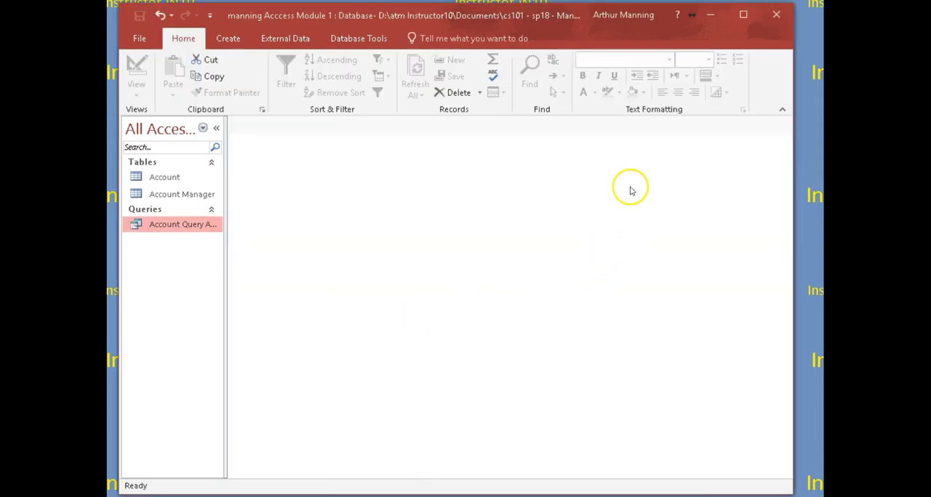
{"action": "double_click", "coordinate": [161, 226]}
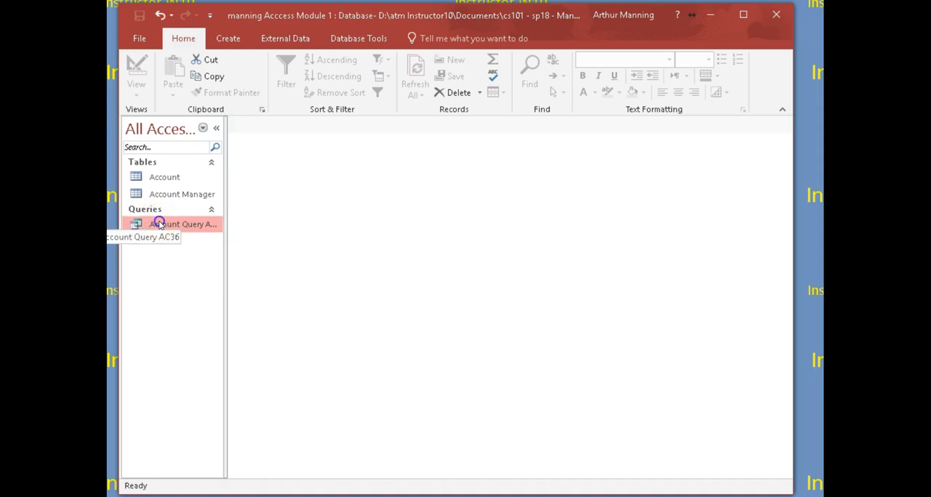
{"action": "left_click", "coordinate": [784, 124]}
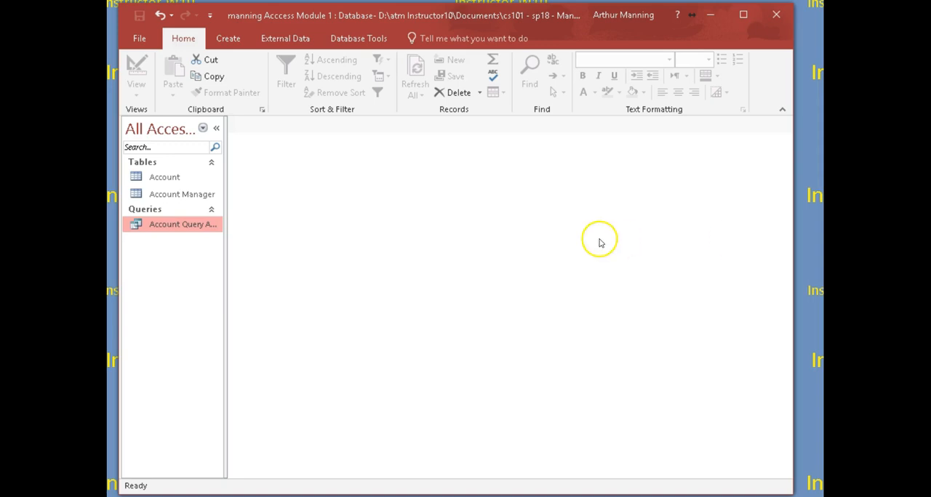
{"action": "right_click", "coordinate": [133, 226]}
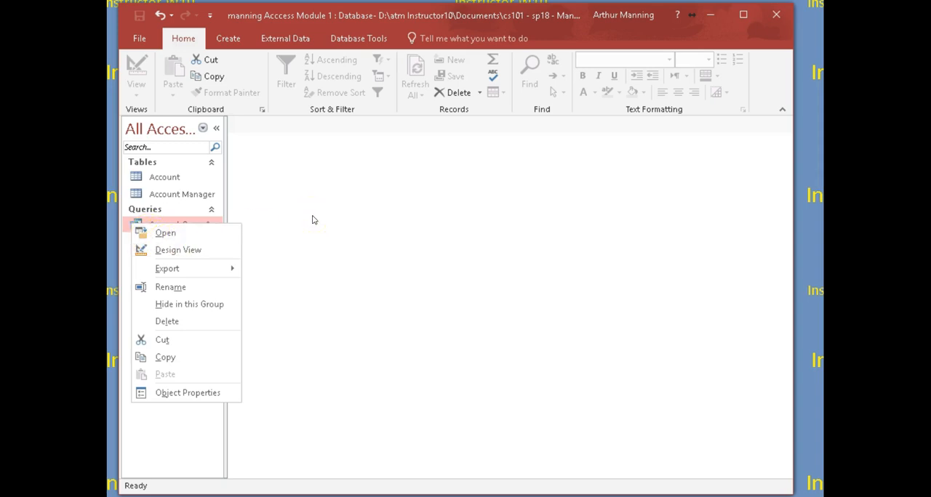
{"action": "left_click", "coordinate": [328, 226]}
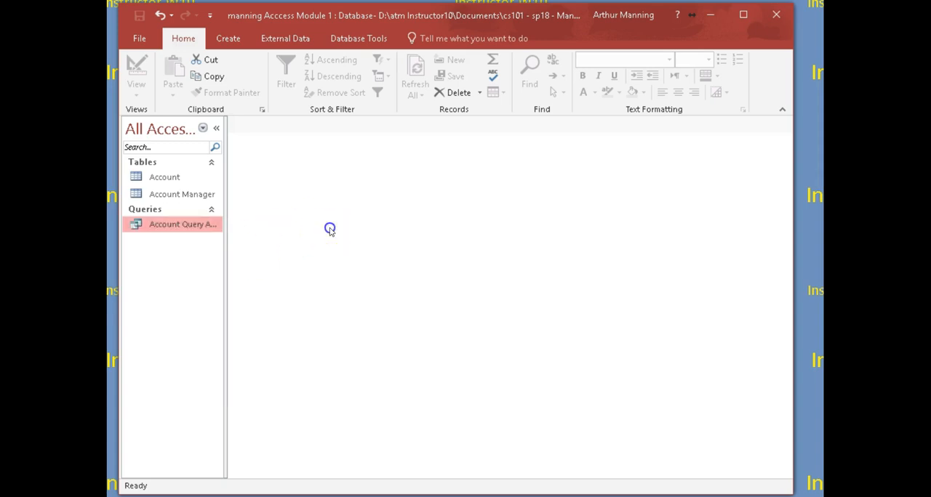
- Check Account Query AC36 in Print Preview and close the preview
{"action": "left_click", "coordinate": [139, 38]}
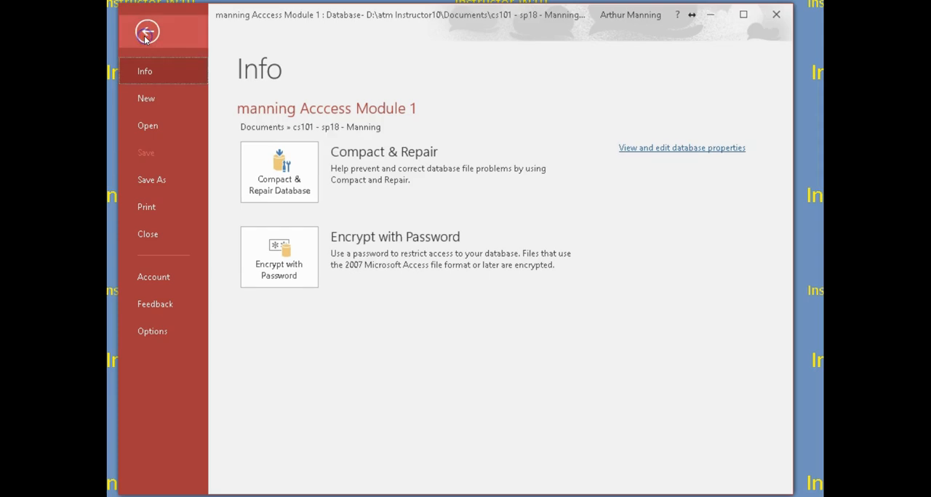
{"action": "left_click", "coordinate": [146, 209]}
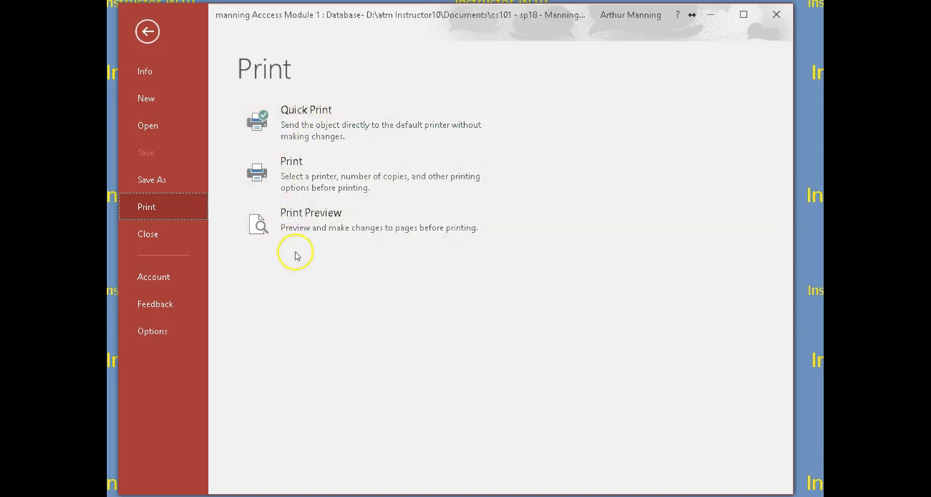
{"action": "left_click", "coordinate": [303, 226]}
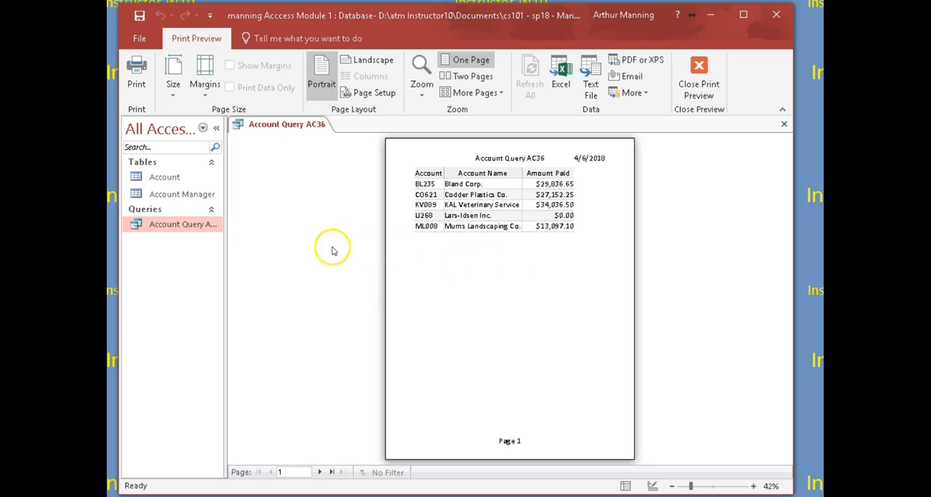
{"action": "left_click", "coordinate": [699, 66]}
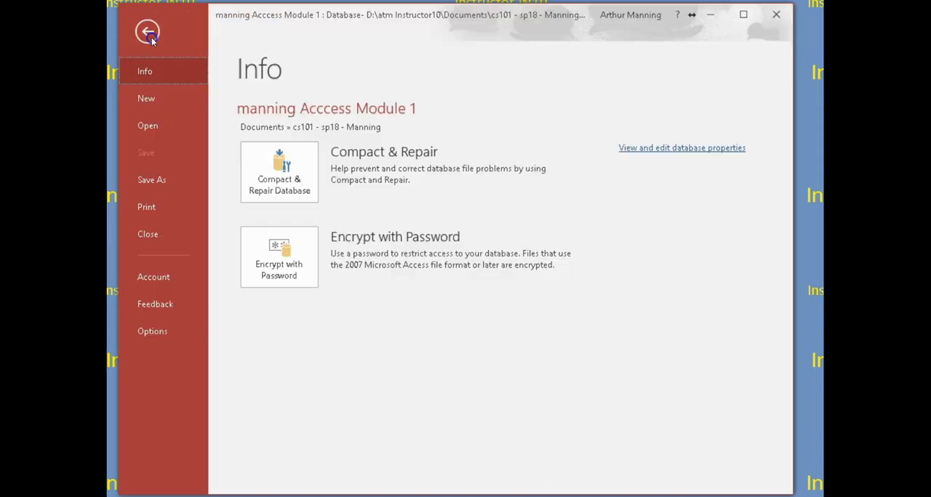
- Page through the print preview of Account Query AC36, set its orientation to landscape and close the preview
{"action": "left_click", "coordinate": [139, 38]}
{"action": "left_click", "coordinate": [147, 207]}
{"action": "left_click", "coordinate": [283, 209]}
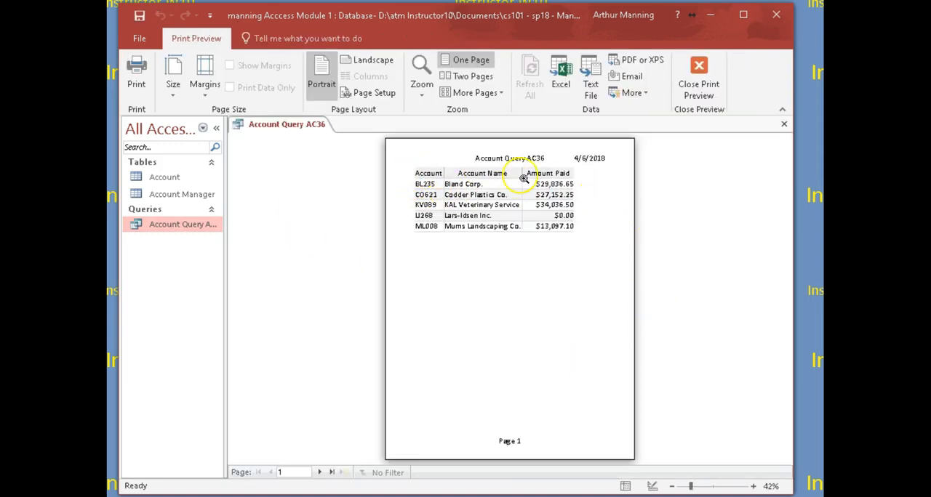
{"action": "left_click", "coordinate": [320, 474]}
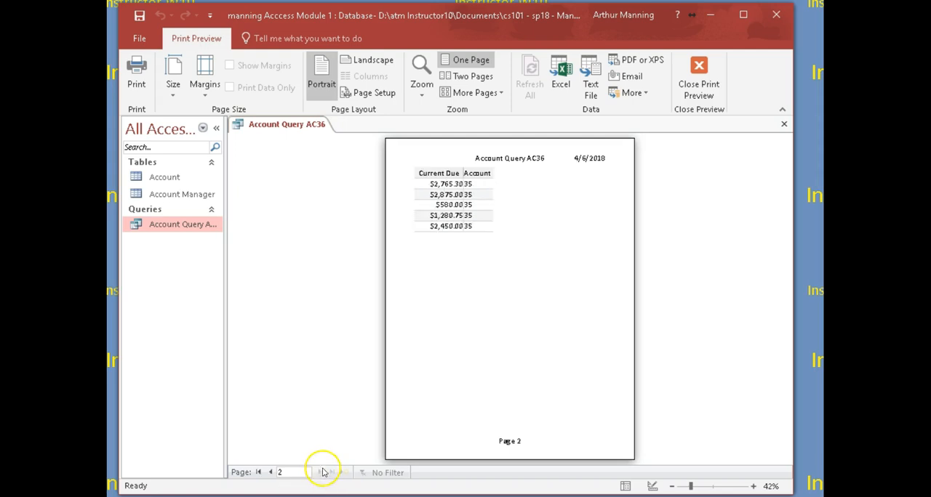
{"action": "left_click", "coordinate": [268, 473]}
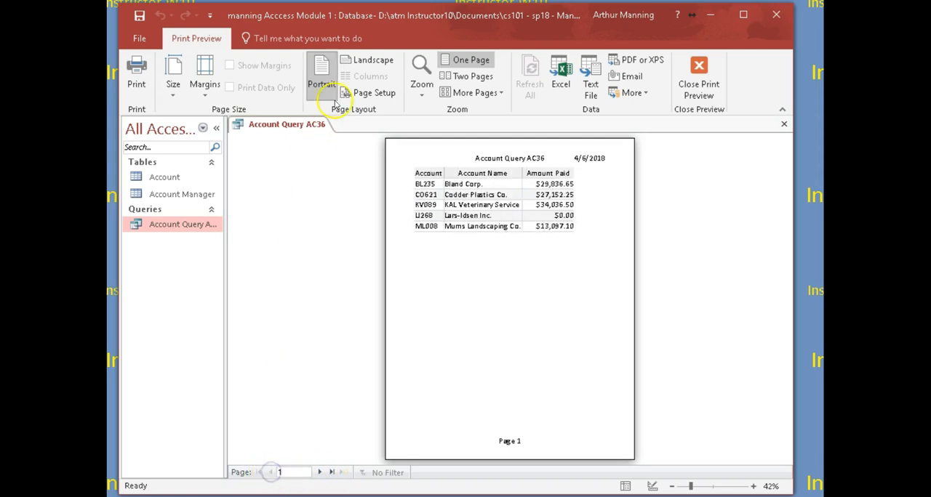
{"action": "left_click", "coordinate": [364, 62]}
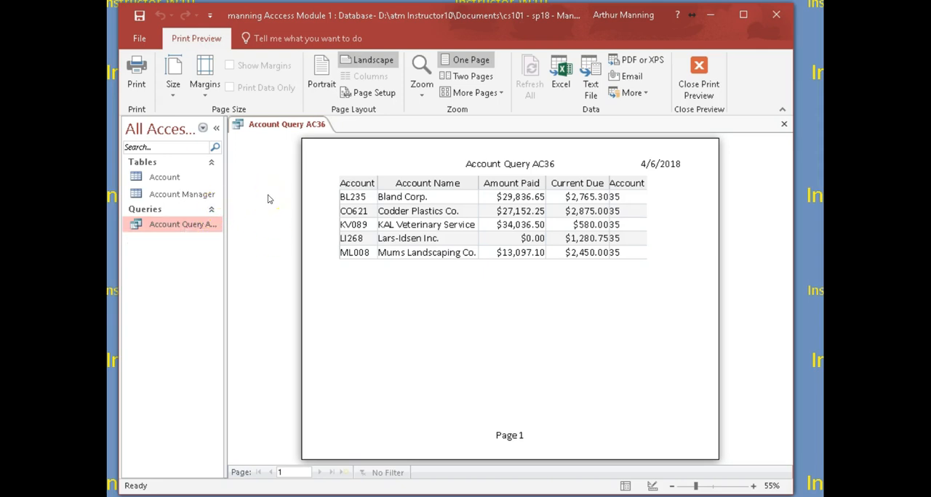
{"action": "left_click", "coordinate": [700, 69]}
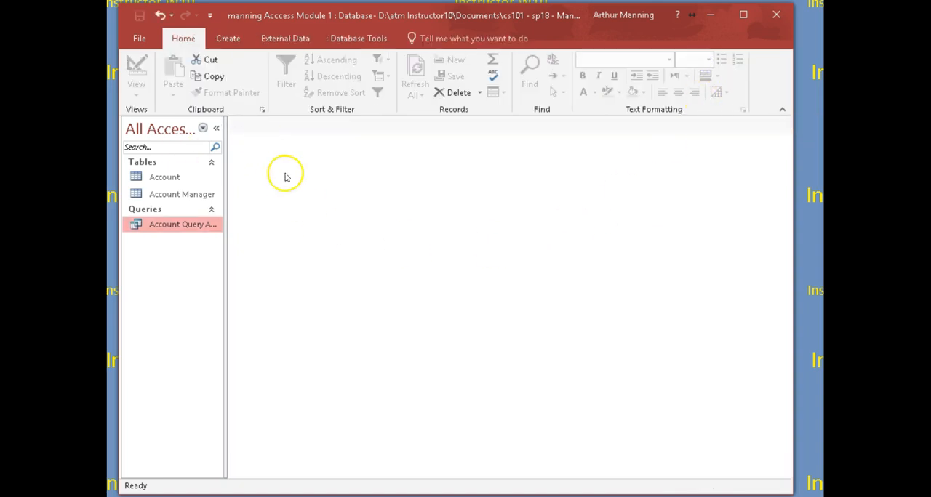
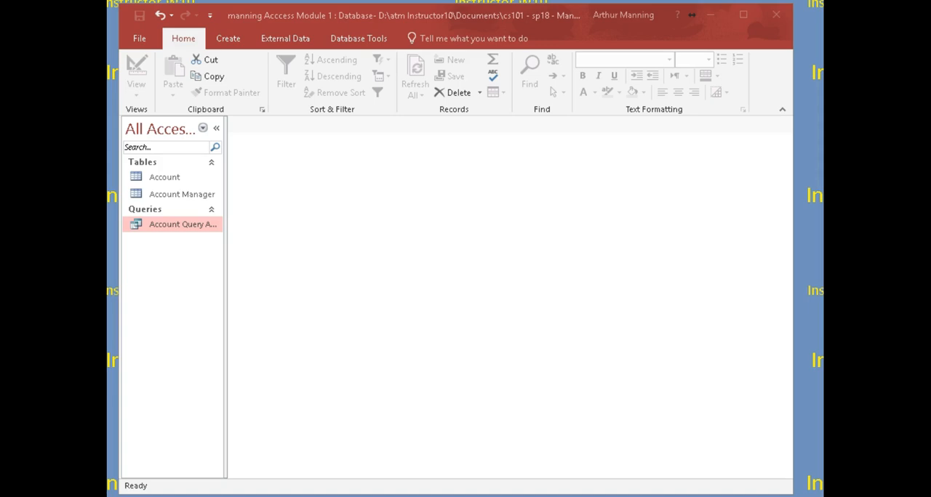
- Select the Account table, and widen and reposition the program window
{"action": "left_click", "coordinate": [161, 181]}
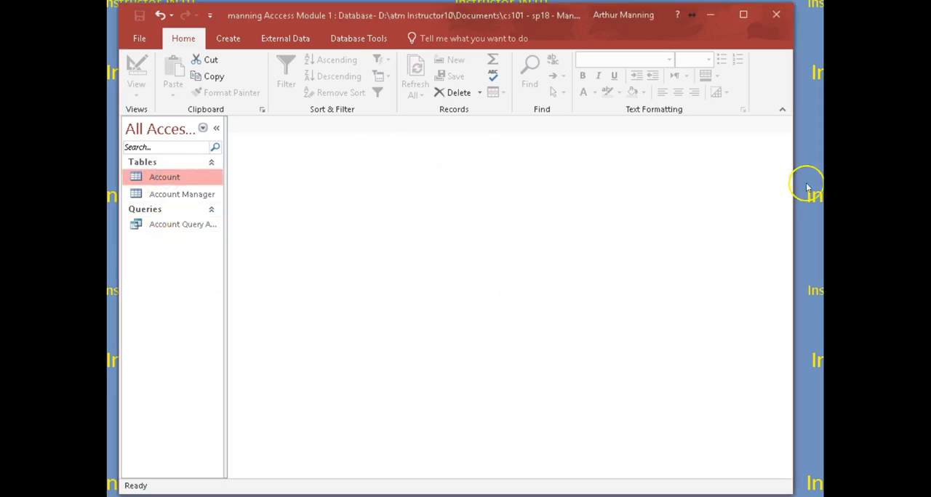
{"action": "left_click_drag", "start_coordinate": [793, 193], "coordinate": [822, 193]}
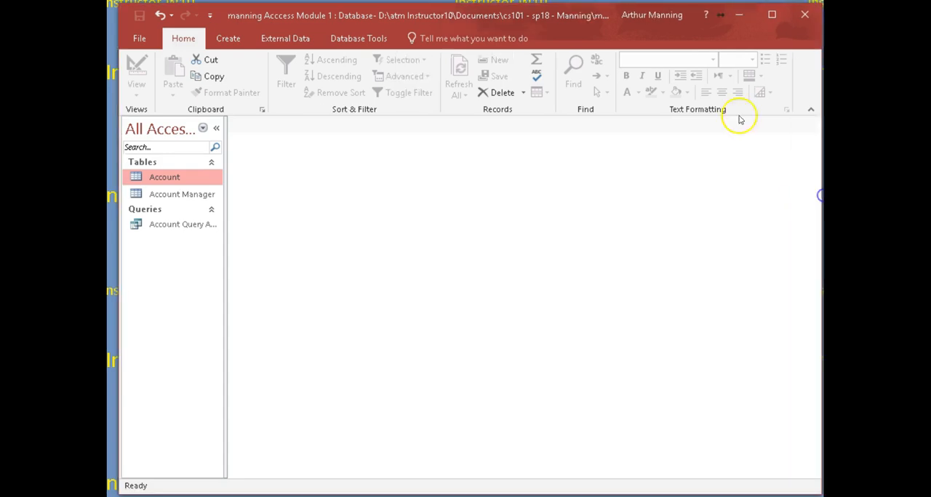
{"action": "left_click_drag", "start_coordinate": [602, 10], "coordinate": [591, 6]}
{"action": "left_click_drag", "start_coordinate": [808, 225], "coordinate": [822, 225]}
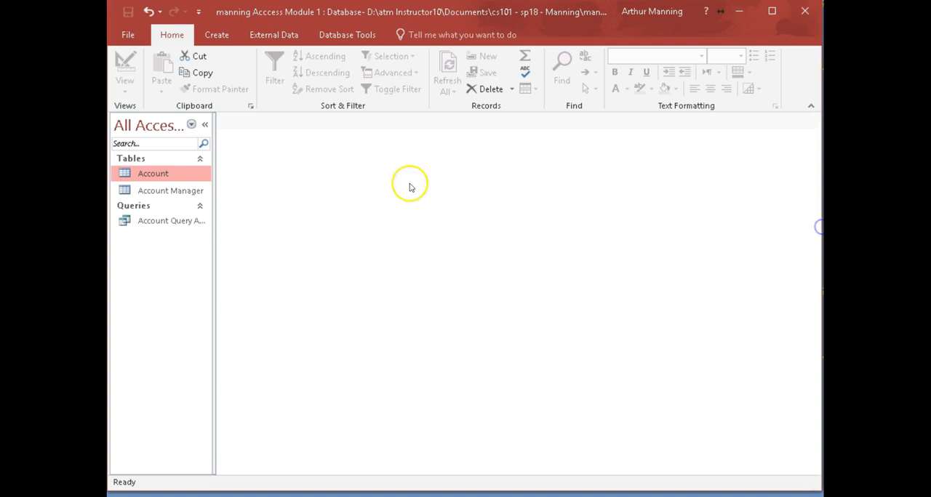
- Open the Account table to review its records and close it again
{"action": "double_click", "coordinate": [120, 173]}
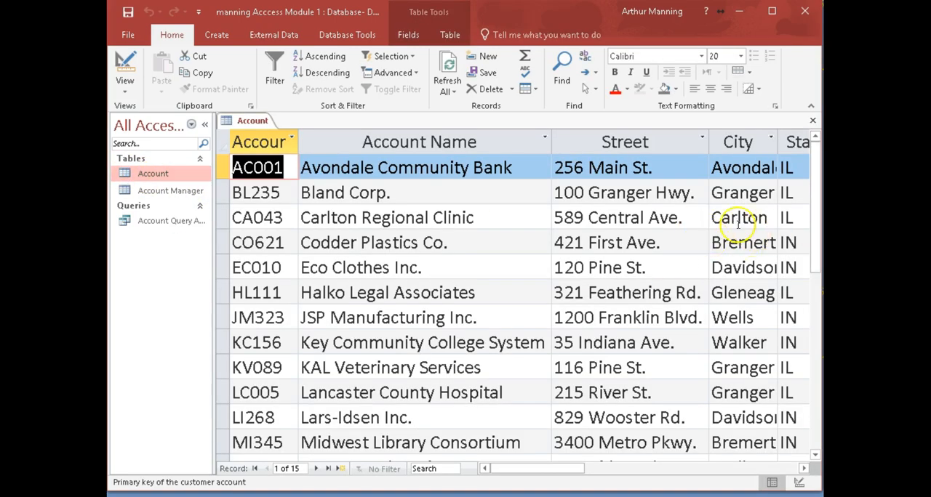
{"action": "left_click", "coordinate": [814, 122]}
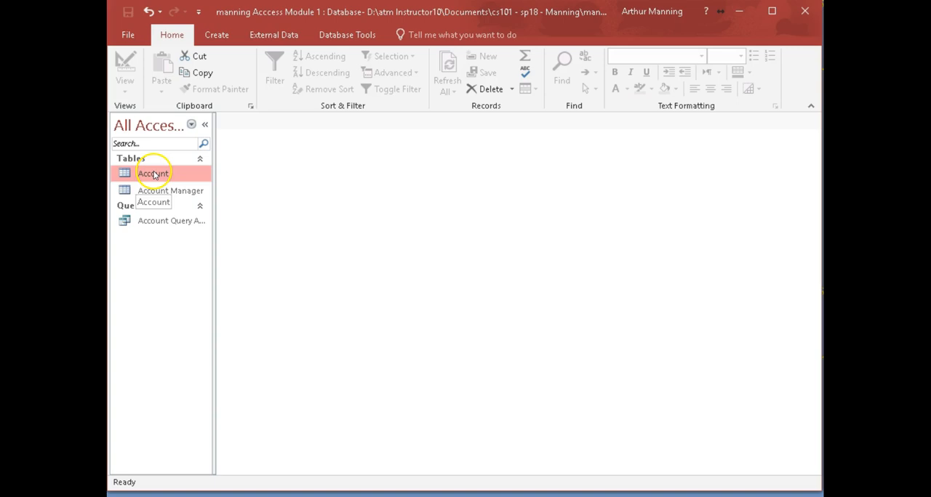
- Create a form based on the Account table
{"action": "left_click", "coordinate": [217, 36]}
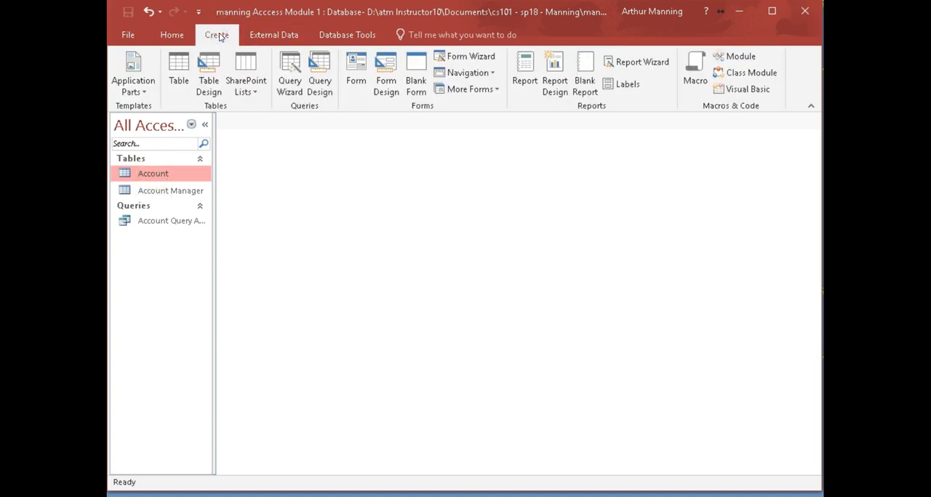
{"action": "left_click", "coordinate": [355, 67]}
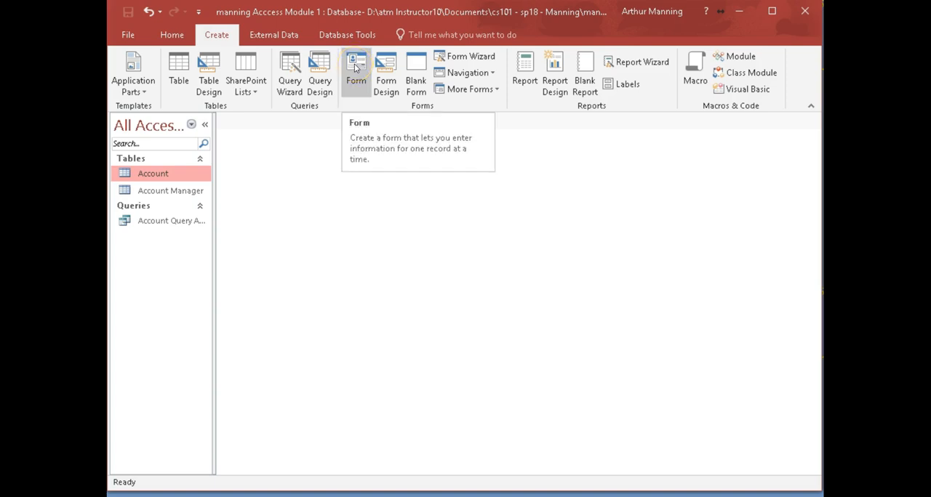
{"action": "left_click", "coordinate": [355, 67]}
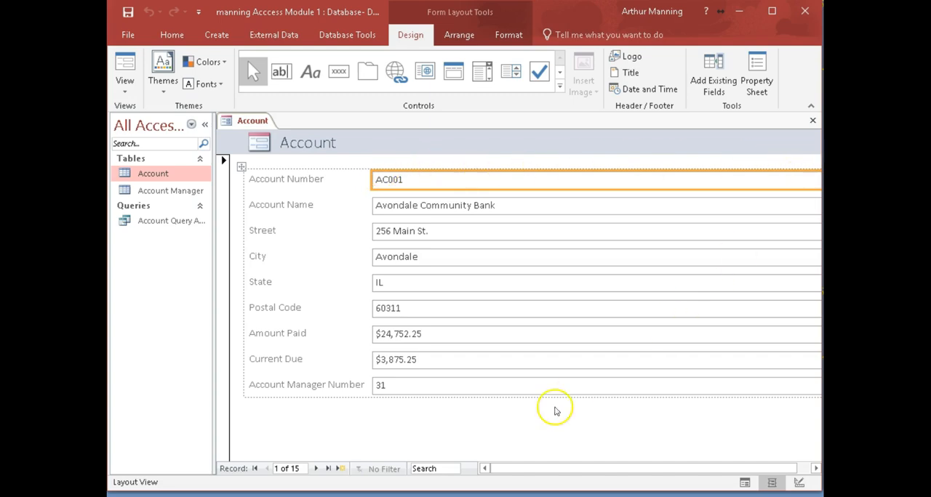
{"action": "mouse_move", "coordinate": [546, 468]}
{"action": "left_mouse_down"}
{"action": "mouse_move", "coordinate": [651, 484]}
{"action": "mouse_move", "coordinate": [532, 472]}
{"action": "left_mouse_up"}
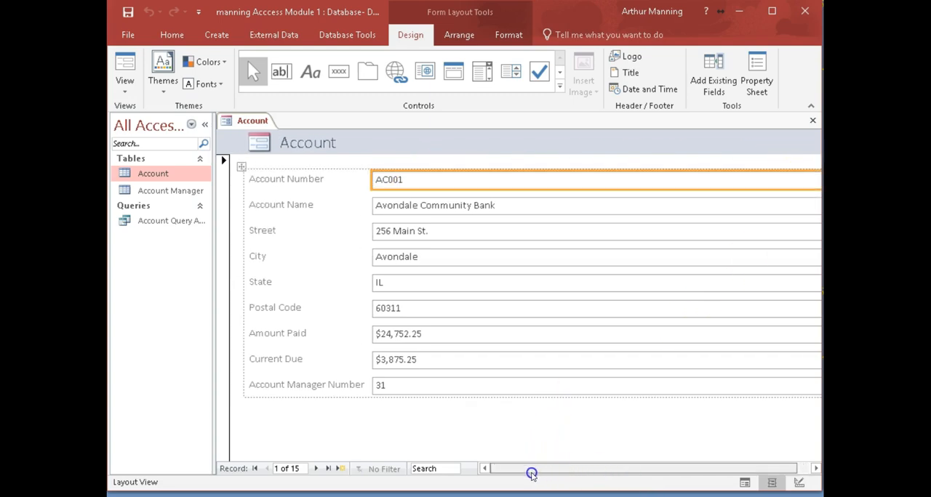
- Select the State, City, Street, Account Name and Account Number controls in Layout View to examine how they behave
{"action": "left_click", "coordinate": [390, 285]}
{"action": "left_click", "coordinate": [389, 253]}
{"action": "left_click", "coordinate": [382, 231]}
{"action": "left_click", "coordinate": [391, 209]}
{"action": "left_click", "coordinate": [409, 182]}
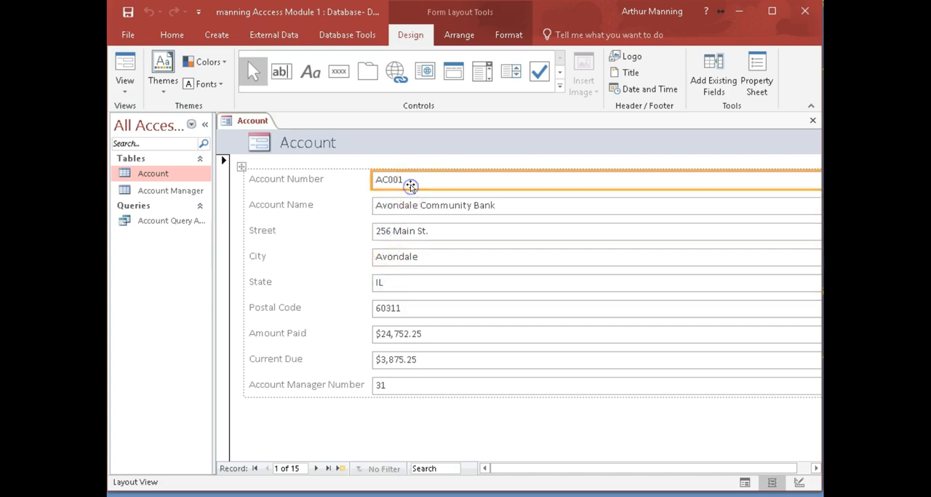
{"action": "left_click", "coordinate": [415, 204]}
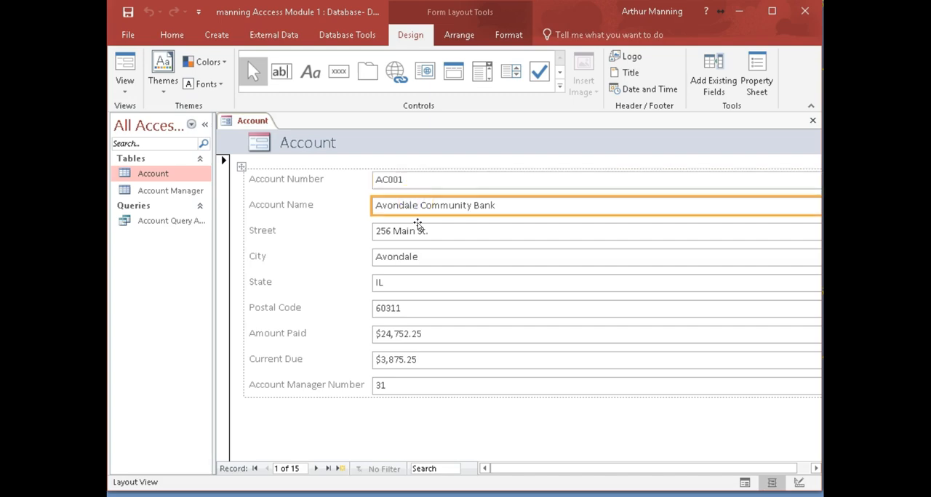
- Switch the Account form to Form View and place the cursor in the Account Name, Street and Account Number fields
{"action": "left_click", "coordinate": [124, 65]}
{"action": "left_click", "coordinate": [480, 204]}
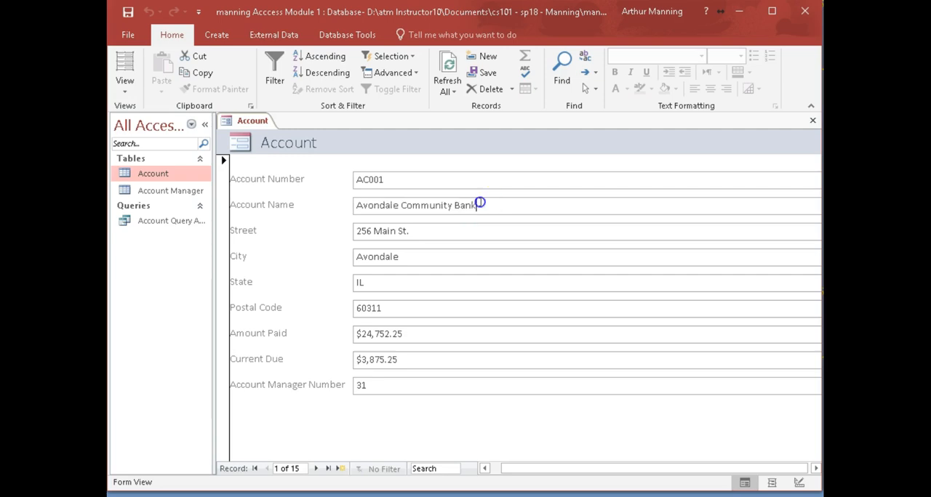
{"action": "left_click", "coordinate": [402, 231]}
{"action": "left_click", "coordinate": [384, 182]}
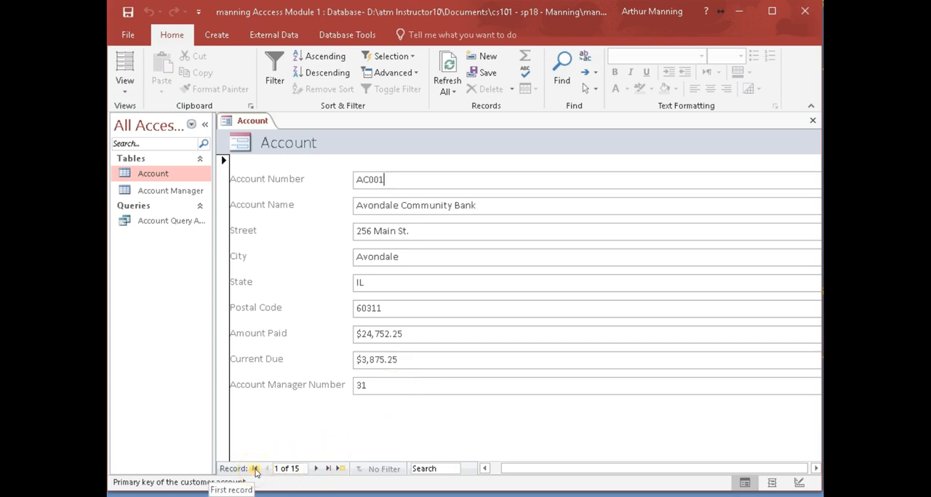
- Browse forward one record at a time through the accounts shown in the form
{"action": "left_click", "coordinate": [315, 469]}
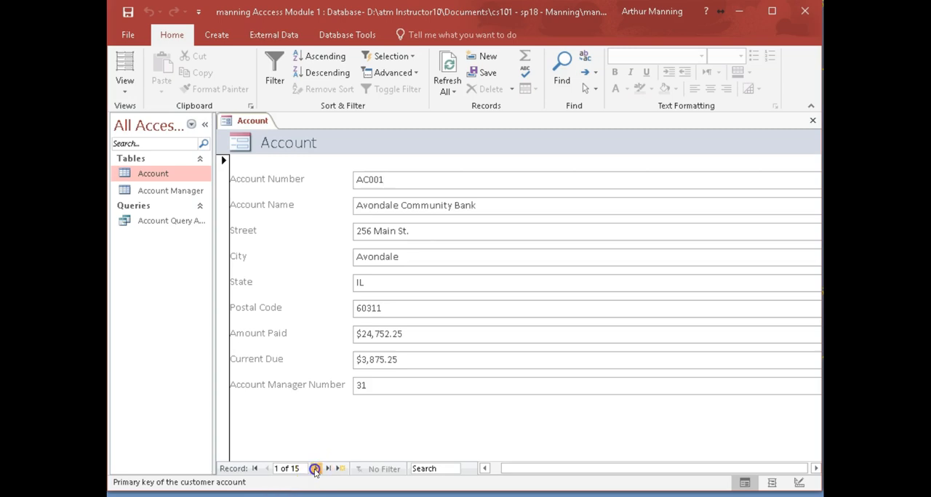
{"action": "left_click", "coordinate": [328, 469]}
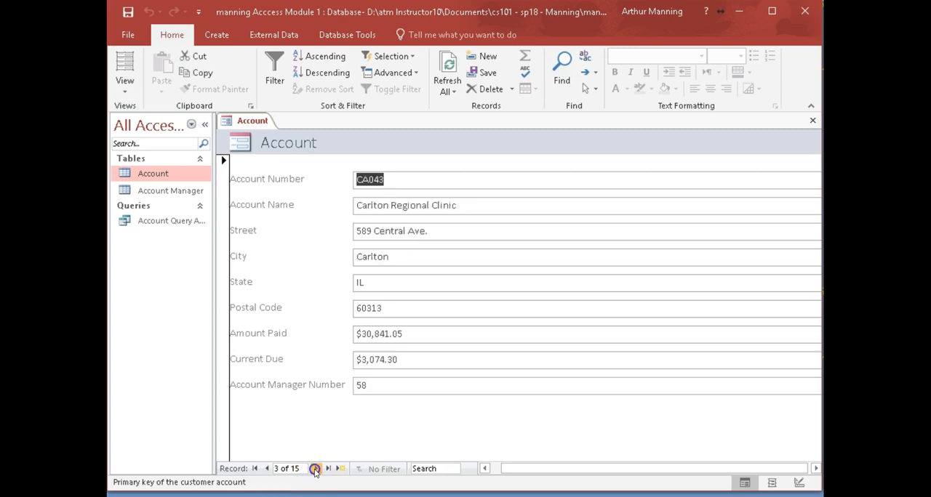
{"action": "left_click", "coordinate": [315, 470]}
{"action": "left_click", "coordinate": [314, 470]}
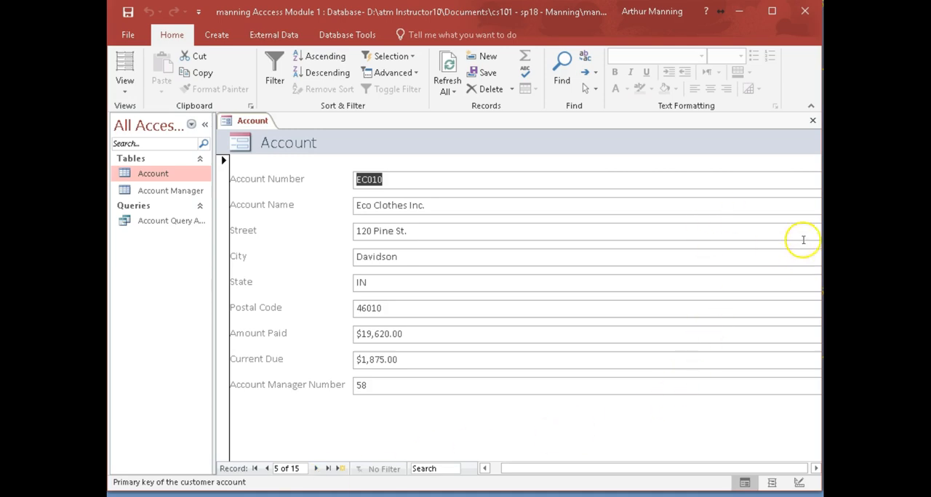
{"action": "left_click", "coordinate": [315, 470]}
{"action": "left_click", "coordinate": [315, 470]}
{"action": "left_click", "coordinate": [315, 470]}
{"action": "left_click", "coordinate": [314, 469]}
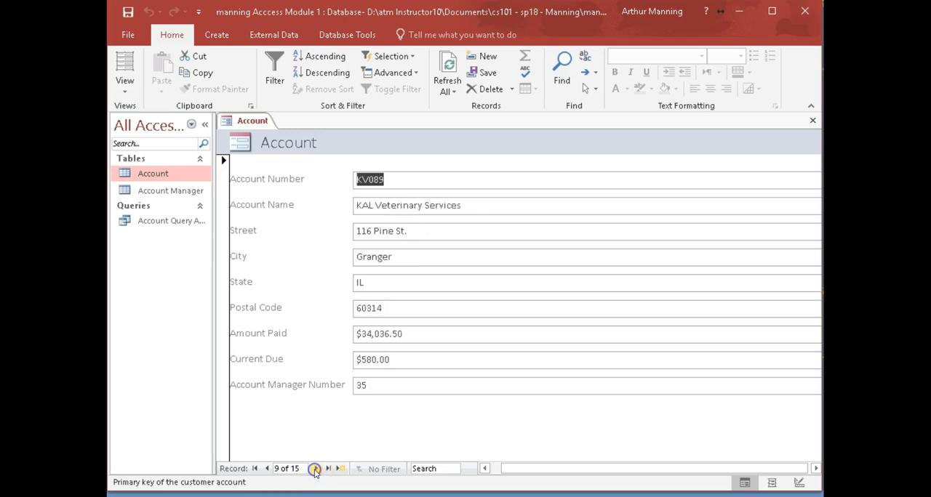
{"action": "left_click", "coordinate": [315, 470]}
{"action": "left_click", "coordinate": [315, 470]}
{"action": "left_click", "coordinate": [315, 469]}
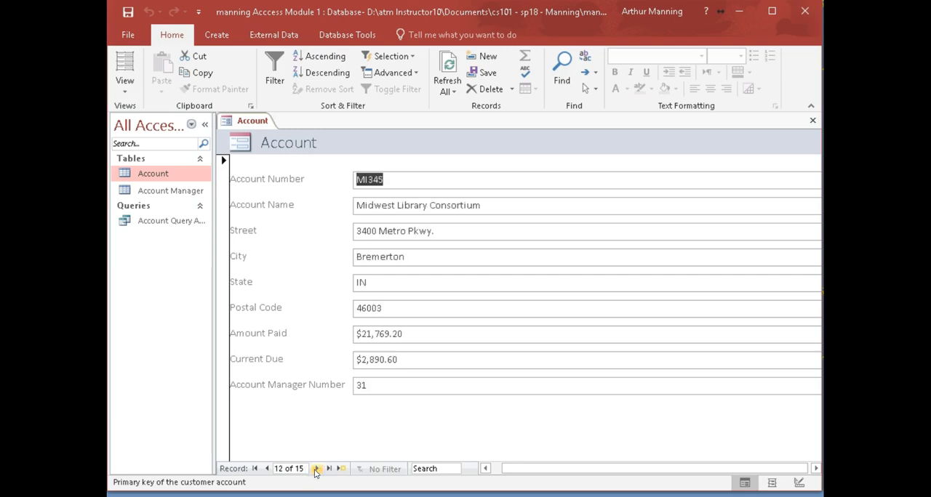
{"action": "left_click", "coordinate": [518, 143]}
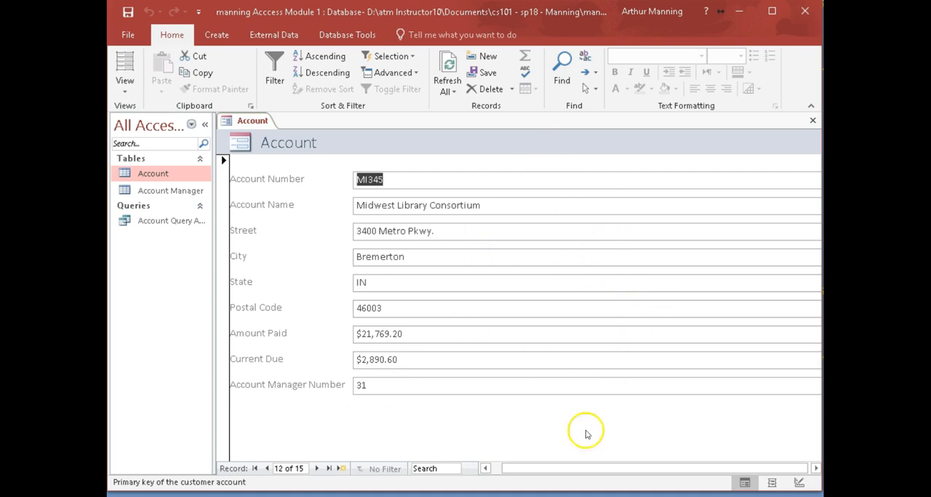
- Go back three records in the Account form and close it without saving its design
{"action": "left_click", "coordinate": [266, 469]}
{"action": "left_click", "coordinate": [266, 469]}
{"action": "left_click", "coordinate": [266, 469]}
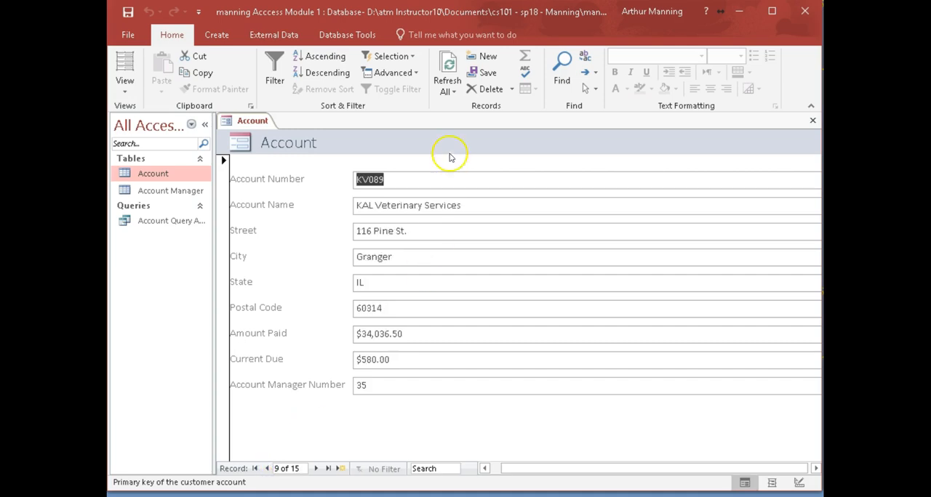
{"action": "left_click", "coordinate": [813, 121]}
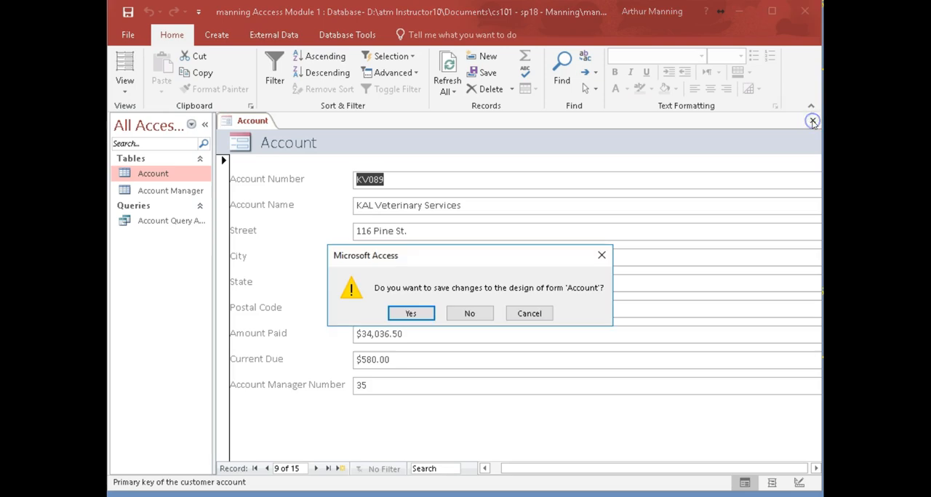
{"action": "left_click", "coordinate": [520, 316]}
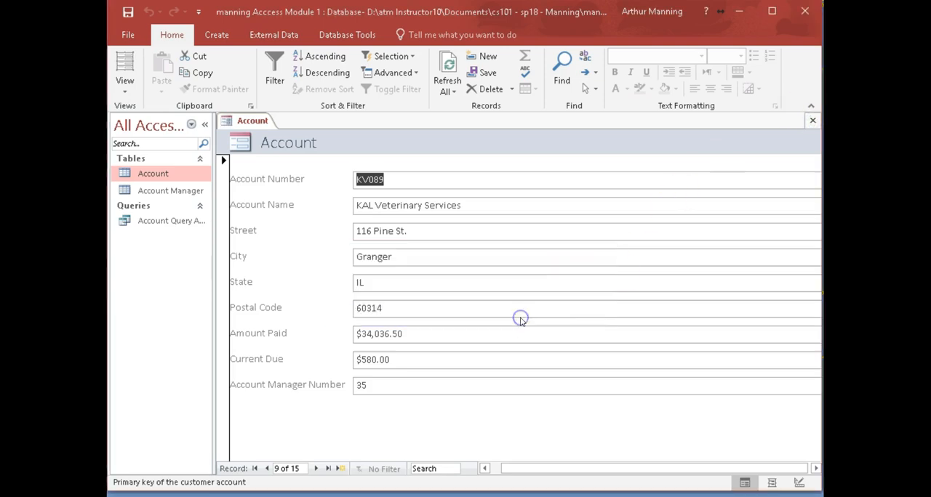
{"action": "left_click", "coordinate": [813, 121]}
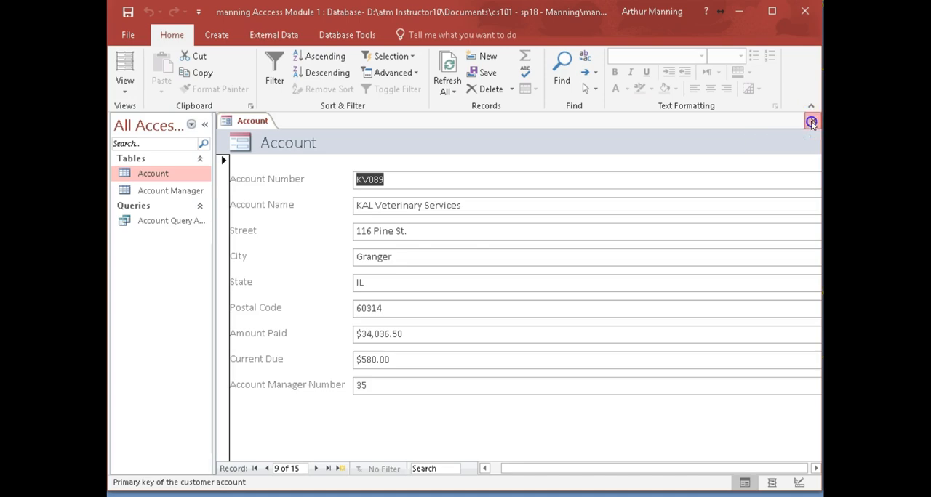
{"action": "left_click", "coordinate": [464, 315]}
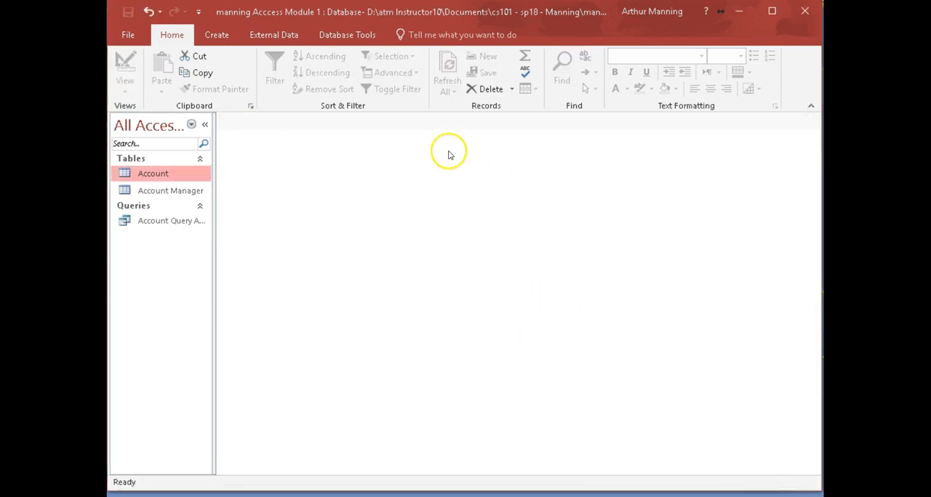
- Create a form based on the Account table and save it as Account Form AC40
{"action": "left_click", "coordinate": [128, 174]}
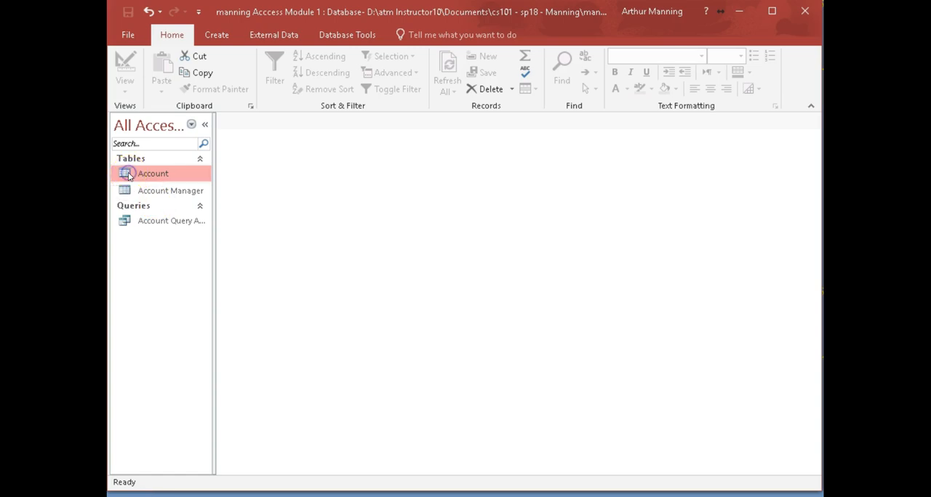
{"action": "left_click", "coordinate": [216, 35]}
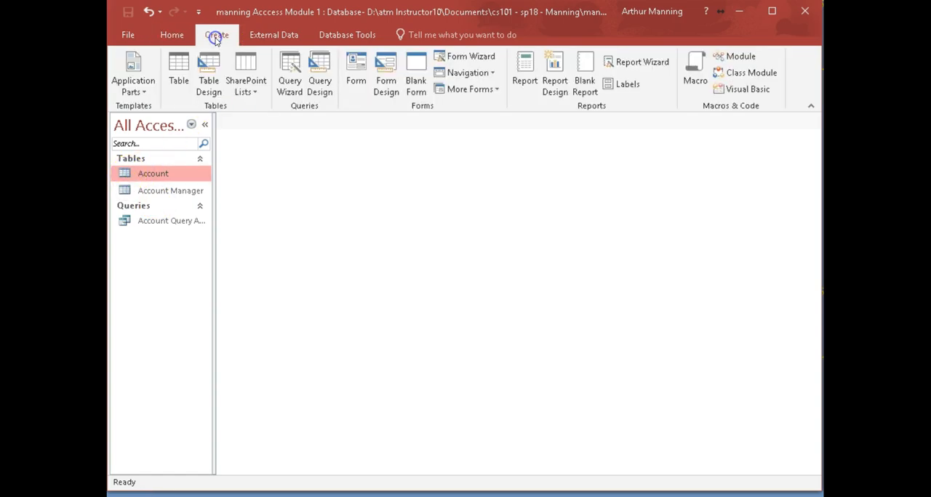
{"action": "left_click", "coordinate": [356, 69]}
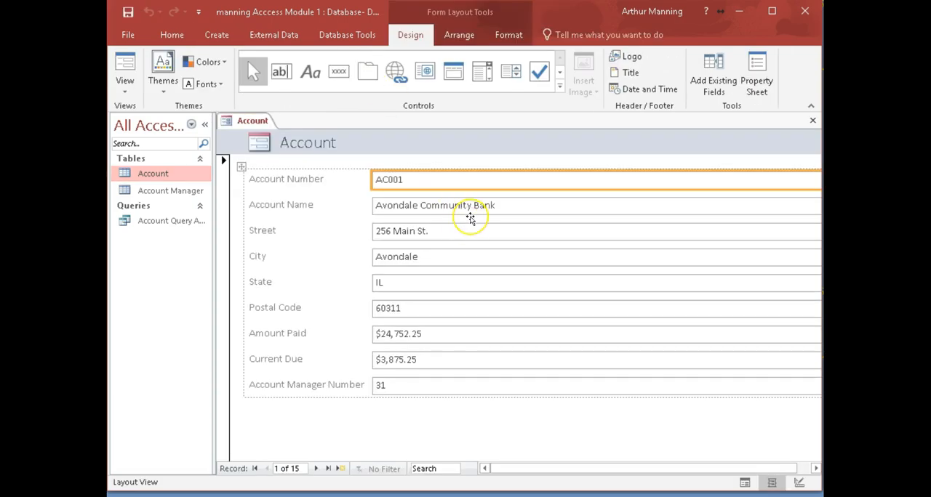
{"action": "key", "text": "ctrl+s"}
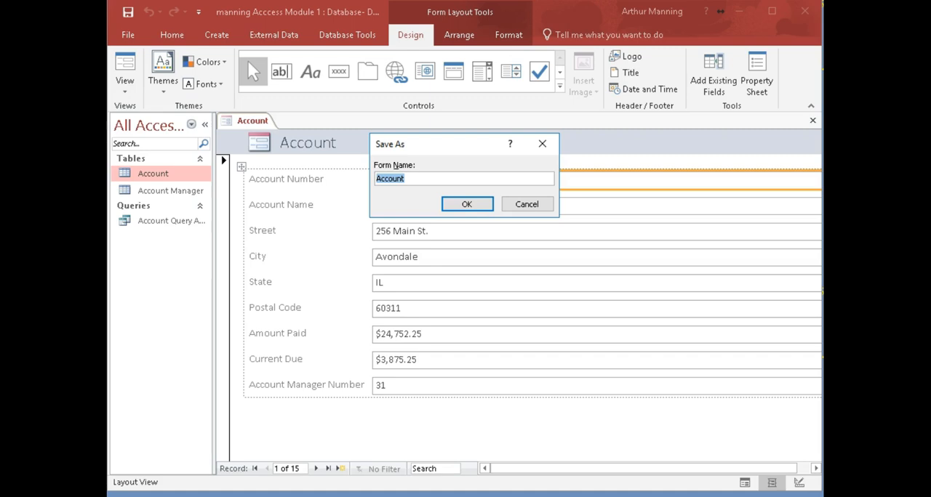
{"action": "key", "text": "Return"}
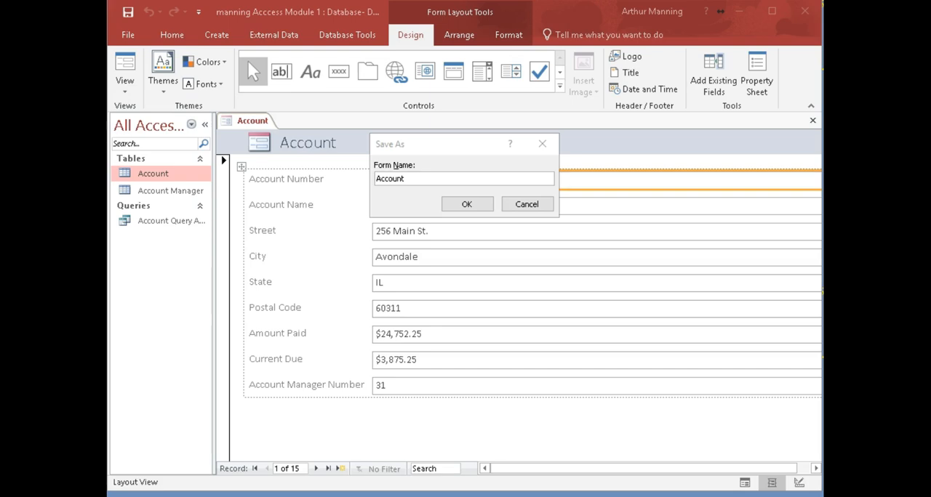
{"action": "left_click", "coordinate": [416, 180]}
{"action": "left_click", "coordinate": [416, 179]}
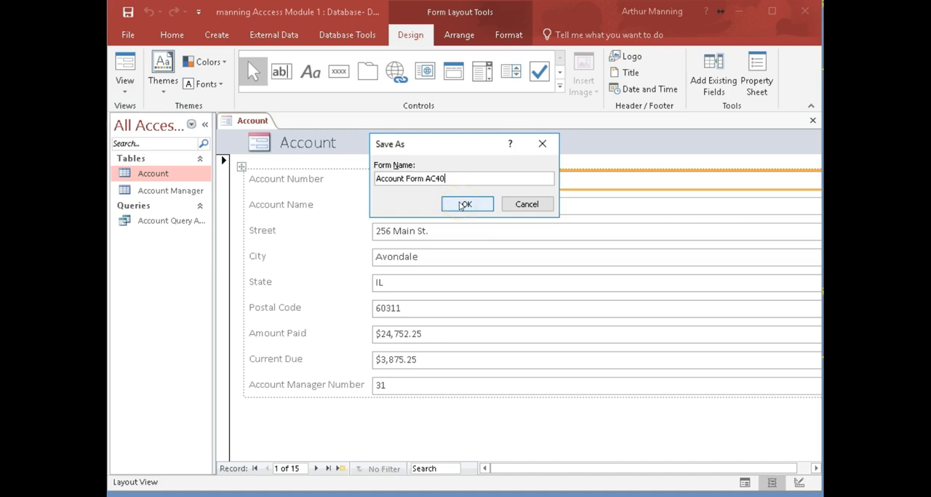
{"action": "left_click", "coordinate": [465, 204]}
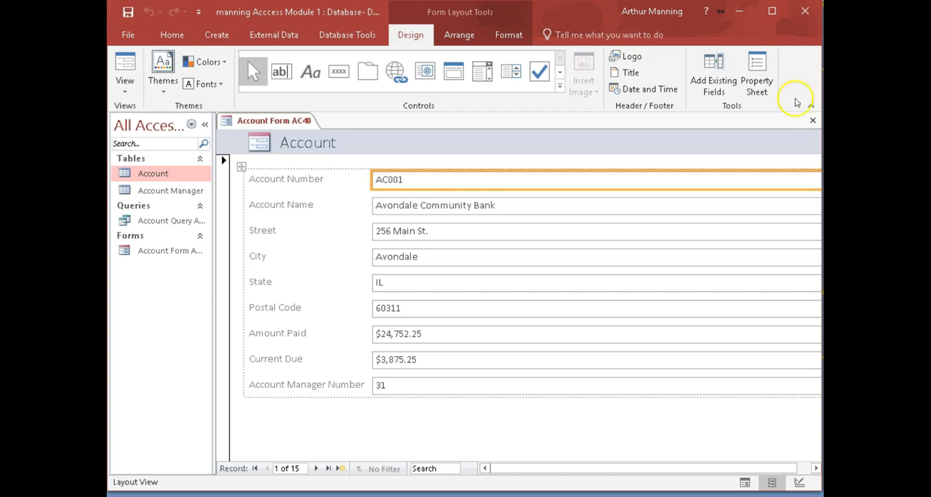
- Close Account Form AC40, reopen it in Form View to check it and close it again
{"action": "left_click", "coordinate": [812, 121]}
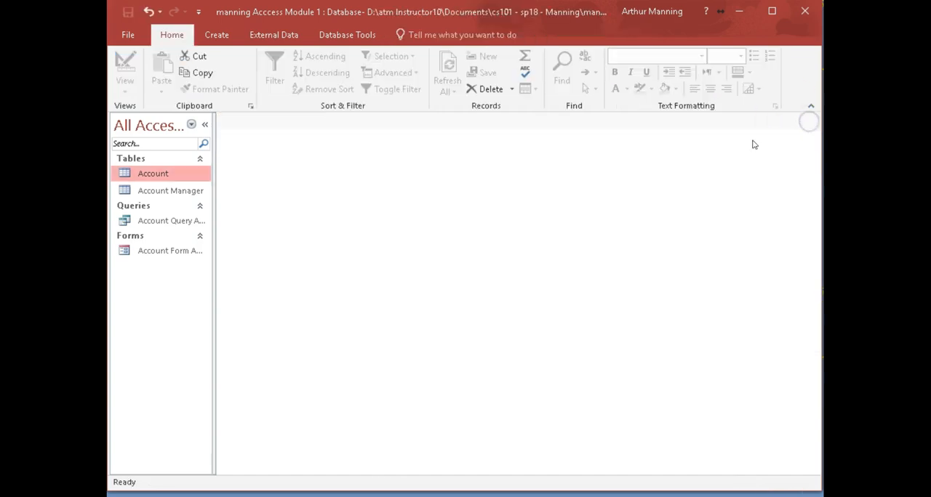
{"action": "double_click", "coordinate": [145, 256]}
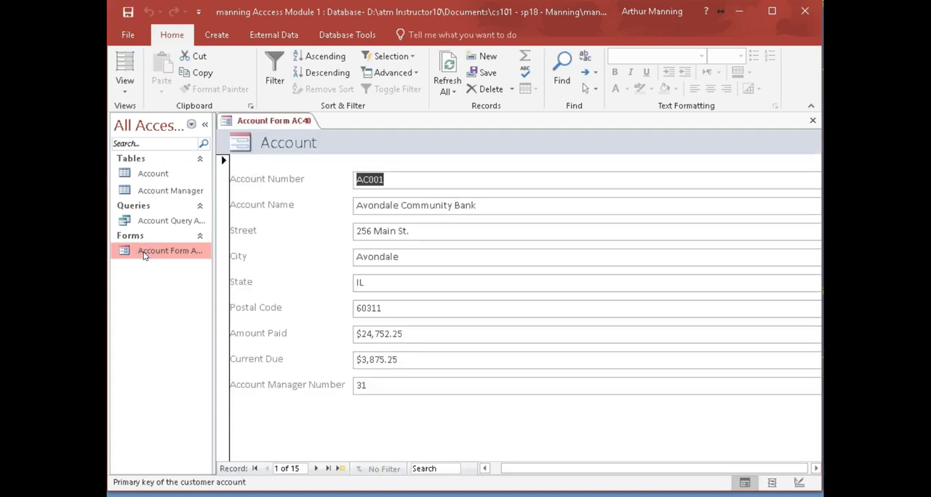
{"action": "left_click", "coordinate": [812, 120]}
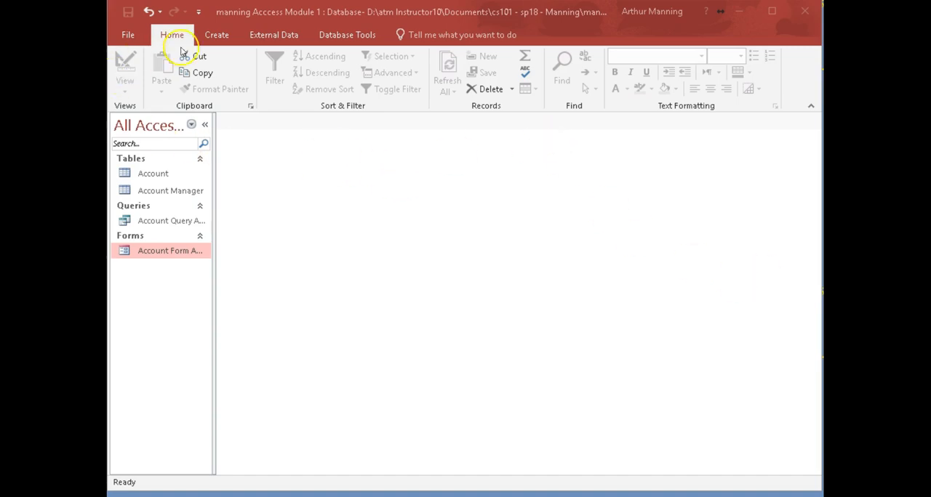
- Create a basic report from the Account table
{"action": "left_click", "coordinate": [214, 35]}
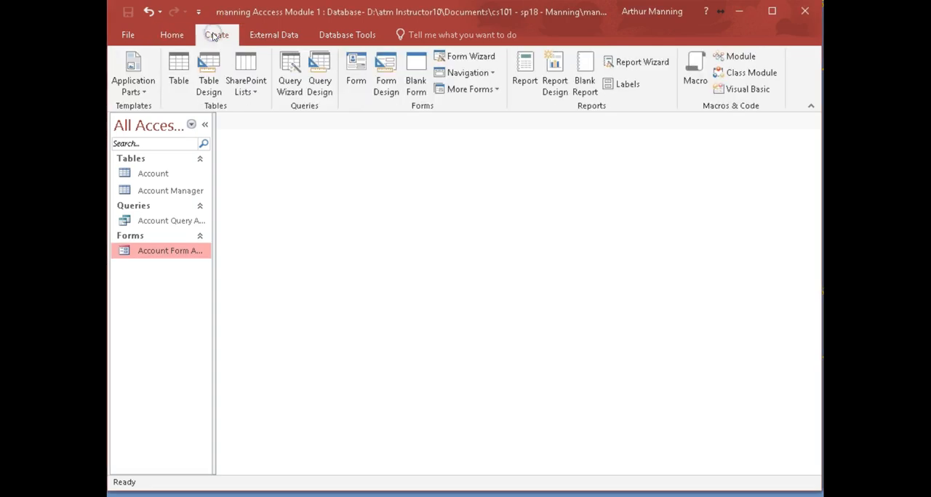
{"action": "left_click", "coordinate": [150, 174]}
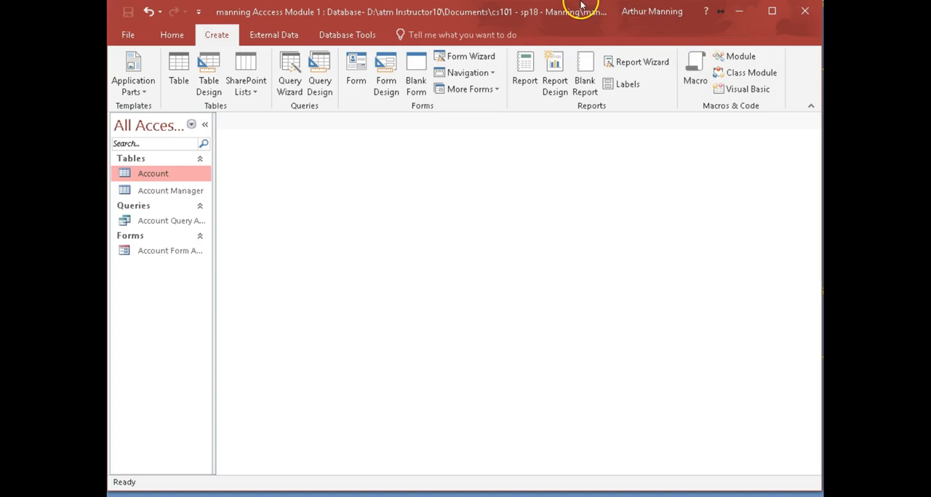
{"action": "left_click", "coordinate": [524, 71]}
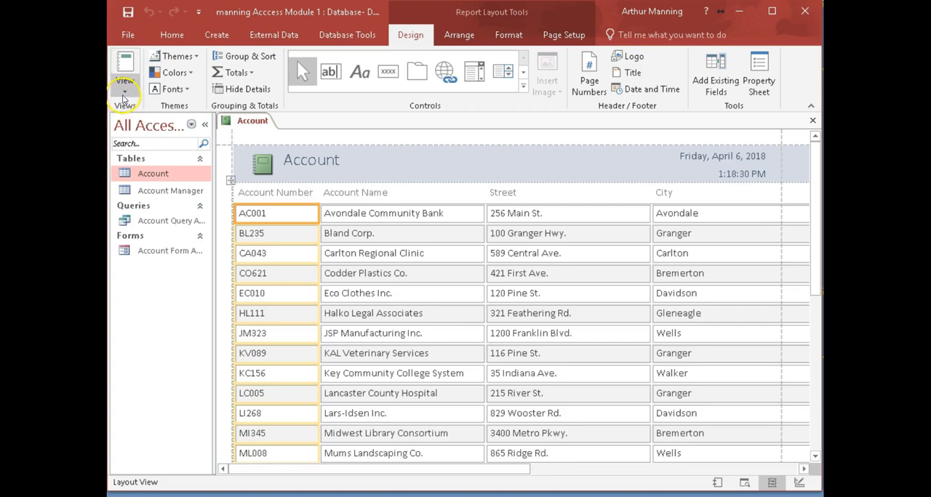
{"action": "left_click", "coordinate": [124, 95]}
{"action": "left_click", "coordinate": [125, 87]}
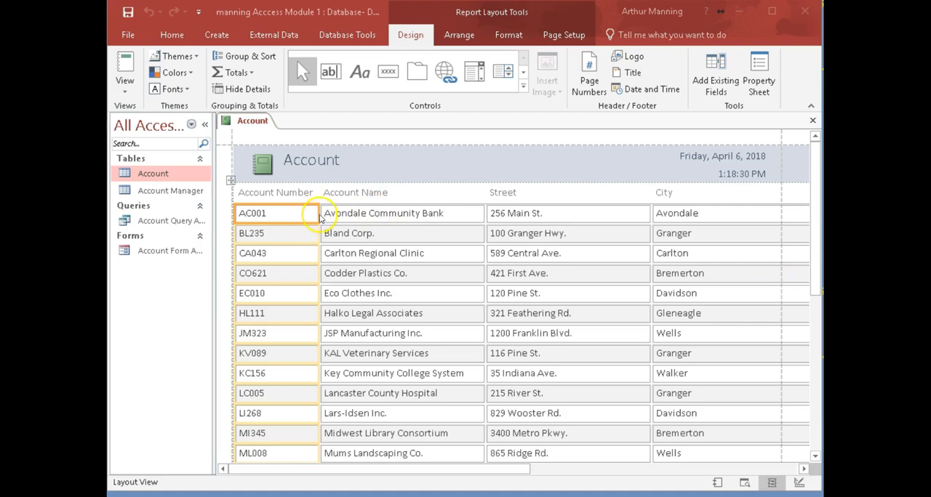
- Narrow the report's Account Number, Street, City, State and Postal Code columns to fit their data more closely
{"action": "left_click", "coordinate": [282, 210]}
{"action": "left_click_drag", "start_coordinate": [317, 216], "coordinate": [290, 215]}
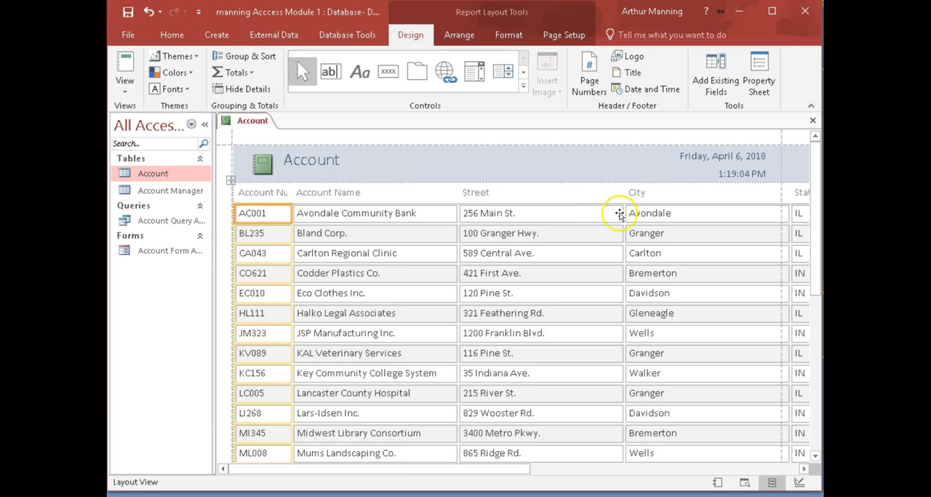
{"action": "left_click", "coordinate": [593, 215]}
{"action": "left_click_drag", "start_coordinate": [625, 213], "coordinate": [589, 216]}
{"action": "left_click", "coordinate": [684, 216]}
{"action": "left_click_drag", "start_coordinate": [757, 213], "coordinate": [669, 226]}
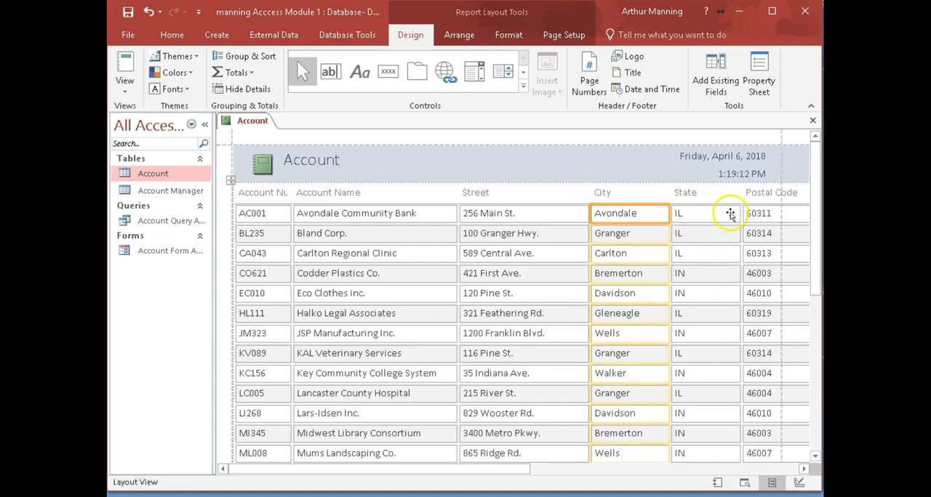
{"action": "left_click", "coordinate": [728, 211]}
{"action": "left_click_drag", "start_coordinate": [739, 214], "coordinate": [704, 214]}
{"action": "left_click", "coordinate": [763, 214]}
{"action": "left_click_drag", "start_coordinate": [778, 212], "coordinate": [764, 218]}
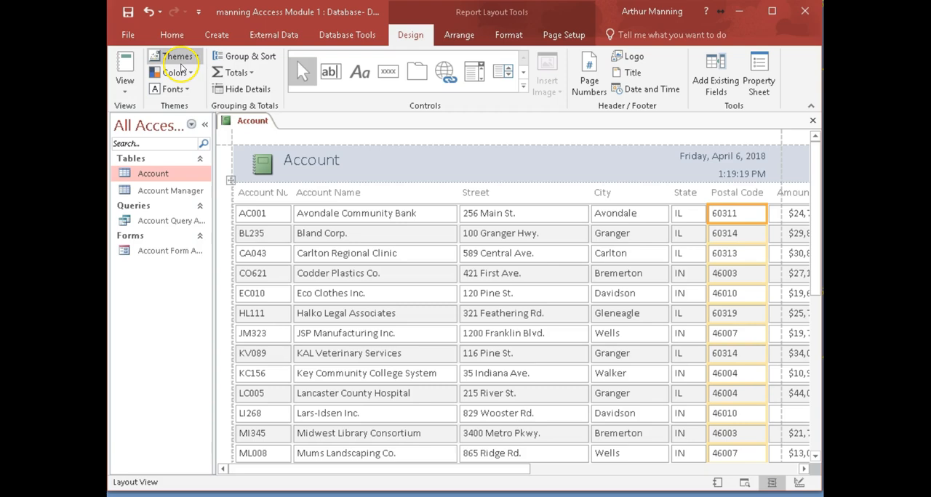
- Set the report's page orientation to landscape
{"action": "left_click", "coordinate": [509, 35]}
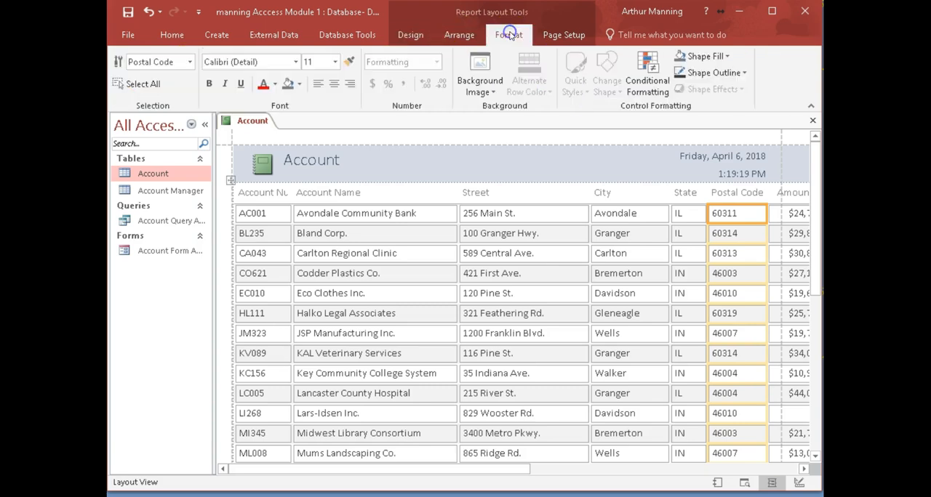
{"action": "left_click", "coordinate": [558, 35]}
{"action": "left_click", "coordinate": [313, 67]}
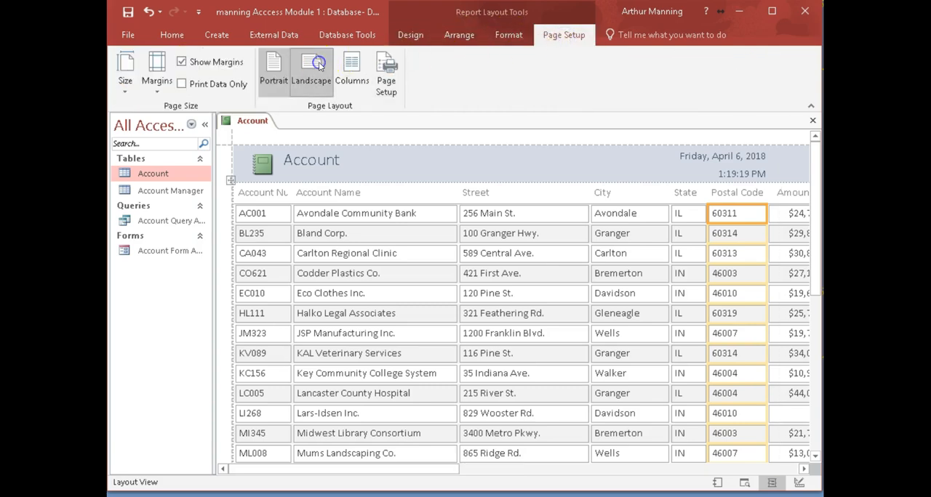
- Narrow the Account Manager Number column at the end of the report so it fits the page width
{"action": "left_click_drag", "start_coordinate": [401, 469], "coordinate": [553, 467]}
{"action": "left_click", "coordinate": [598, 213]}
{"action": "left_click_drag", "start_coordinate": [643, 213], "coordinate": [553, 217]}
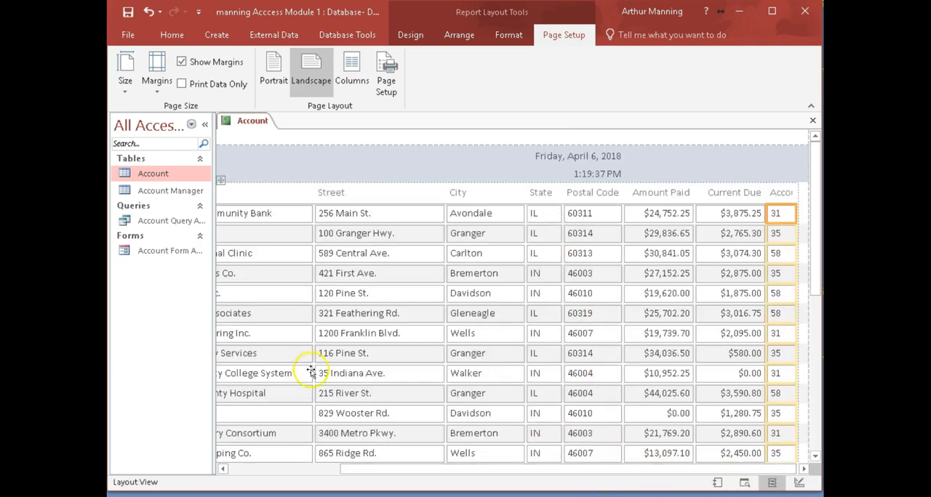
- Narrow the report's Account Name column slightly
{"action": "left_click_drag", "start_coordinate": [379, 471], "coordinate": [264, 470]}
{"action": "left_click", "coordinate": [366, 221]}
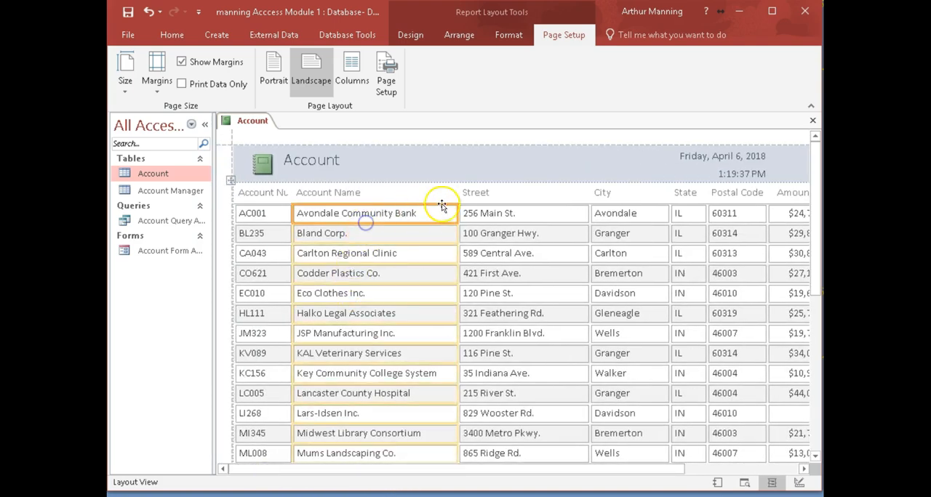
{"action": "left_click_drag", "start_coordinate": [456, 215], "coordinate": [439, 218]}
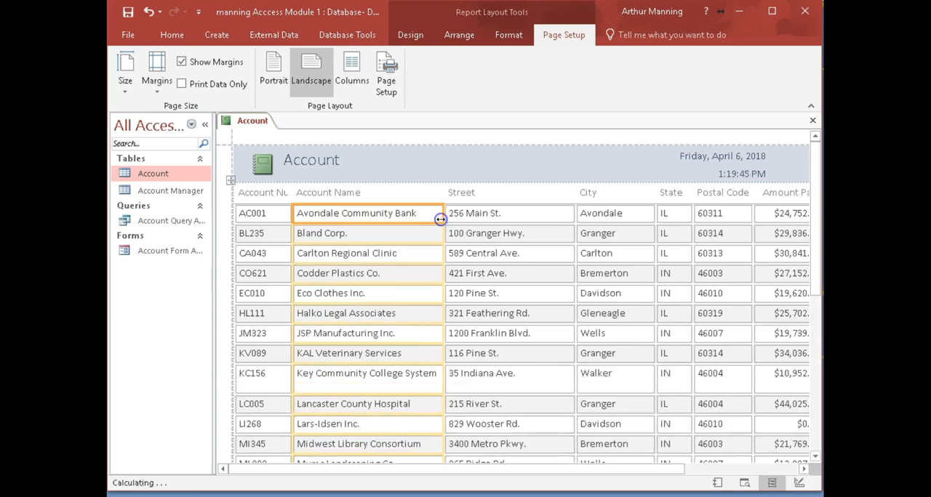
{"action": "left_click", "coordinate": [362, 472]}
{"action": "left_click_drag", "start_coordinate": [362, 471], "coordinate": [387, 481]}
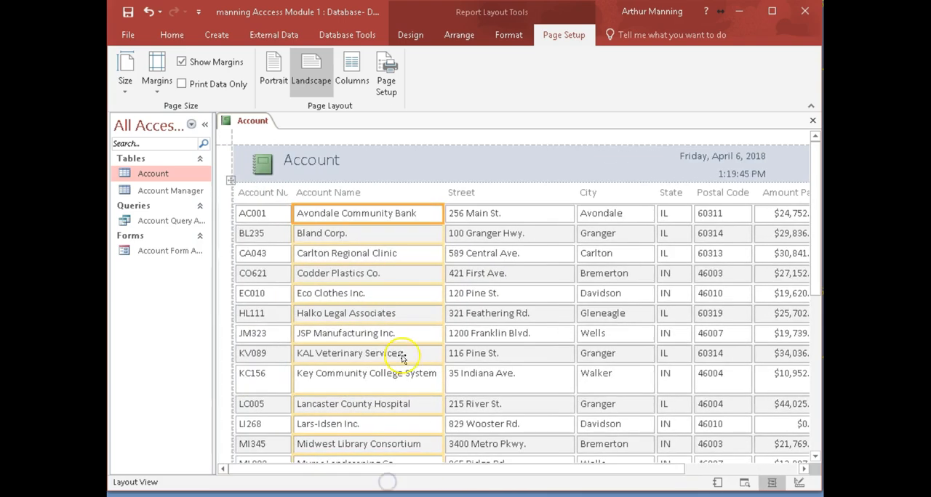
- Close the report and save its design as Account Financial Report
{"action": "left_click", "coordinate": [813, 120]}
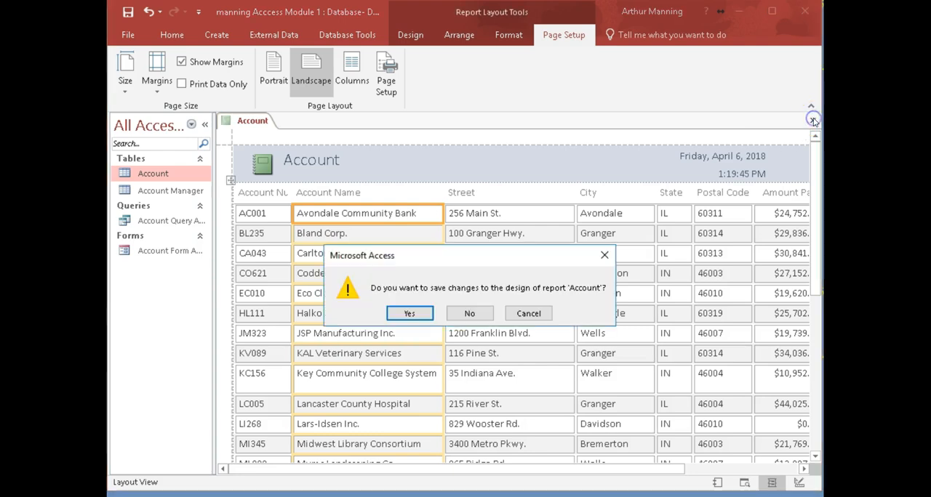
{"action": "left_click", "coordinate": [407, 313]}
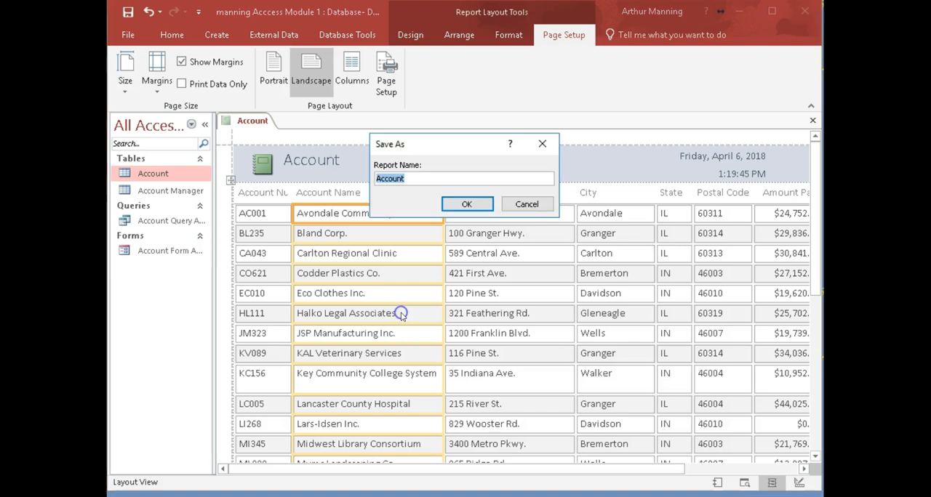
{"action": "left_click", "coordinate": [451, 181]}
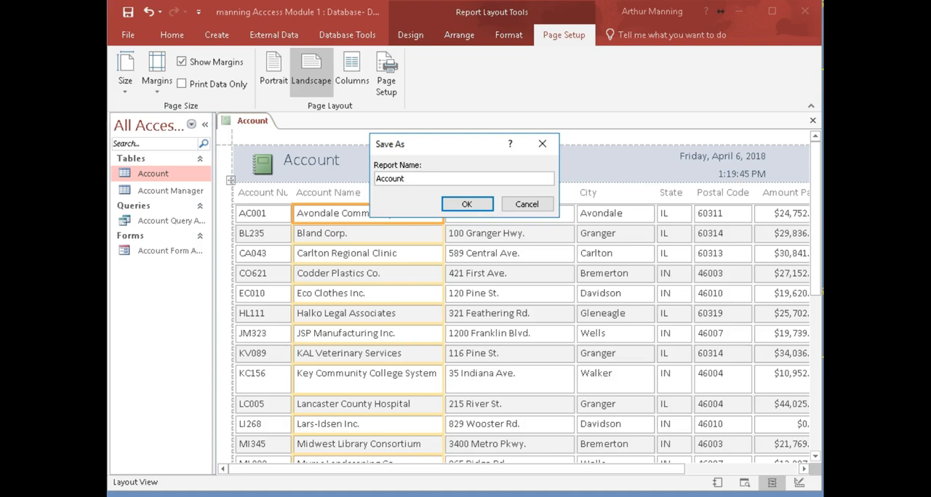
{"action": "left_click", "coordinate": [427, 177]}
{"action": "left_click", "coordinate": [470, 203]}
{"action": "left_click", "coordinate": [475, 204]}
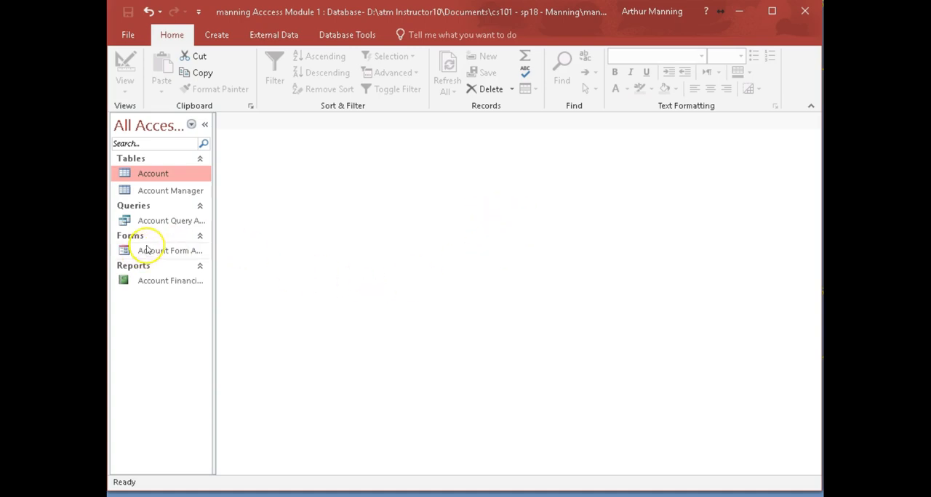
- Open the Account table in Design View and examine the properties of the Account Manager Number field
{"action": "right_click", "coordinate": [161, 175]}
{"action": "left_click", "coordinate": [182, 201]}
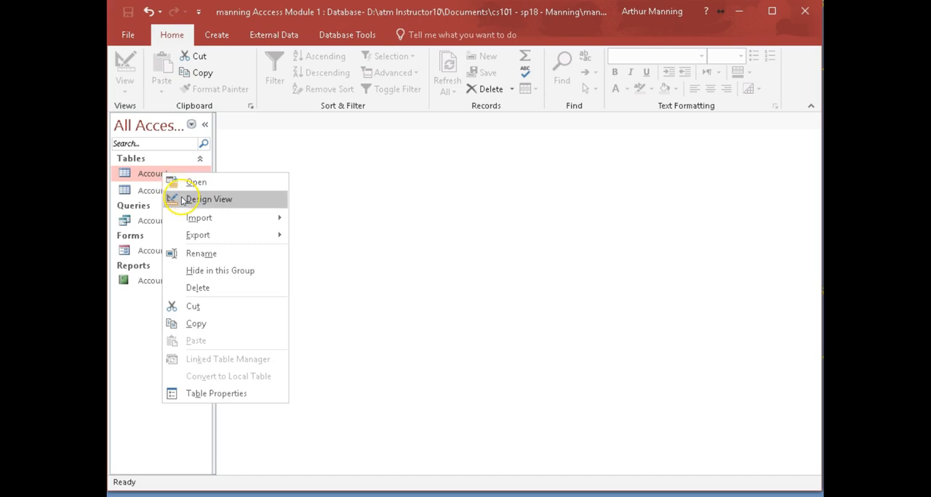
{"action": "left_click", "coordinate": [223, 203]}
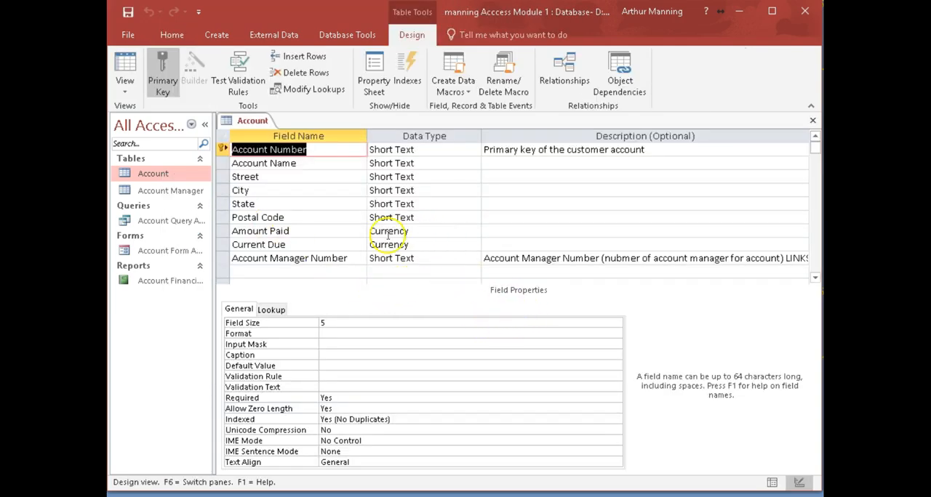
{"action": "left_click", "coordinate": [289, 259]}
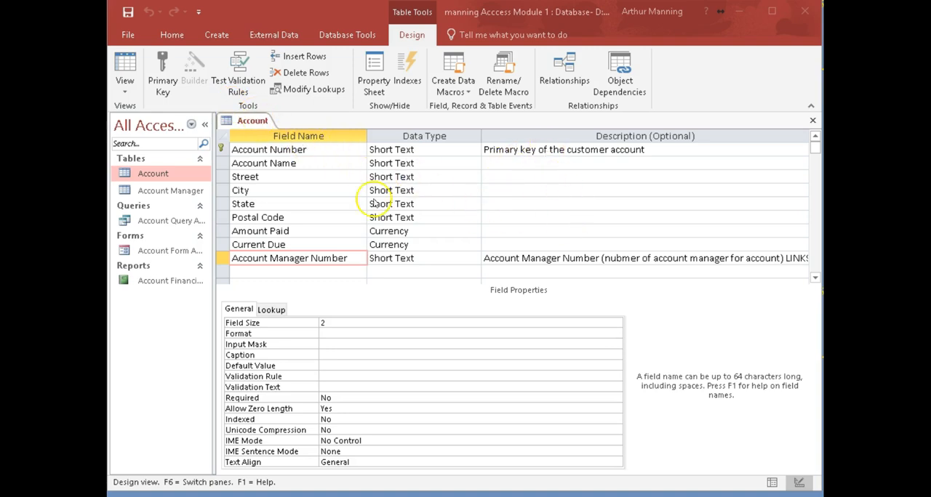
- Switch the Account table to Datasheet View and give the Account Number field the caption AC #
{"action": "left_click", "coordinate": [117, 64]}
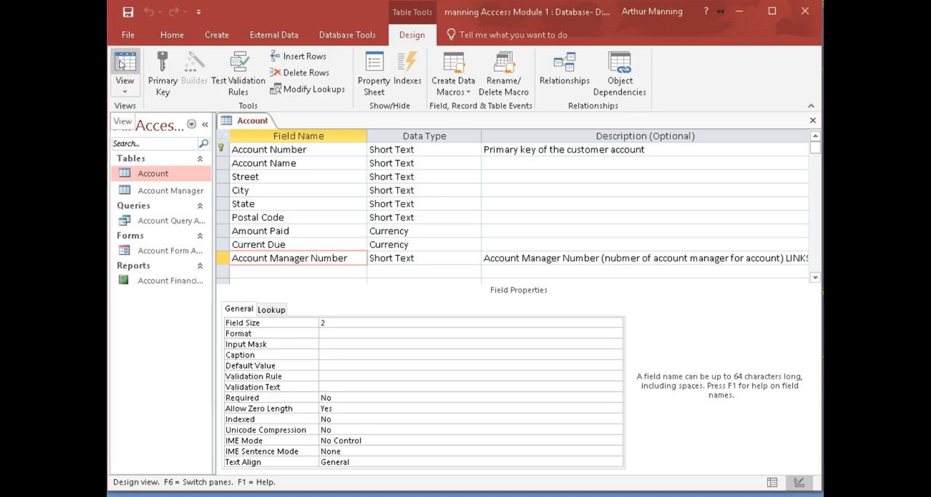
{"action": "left_click", "coordinate": [128, 64]}
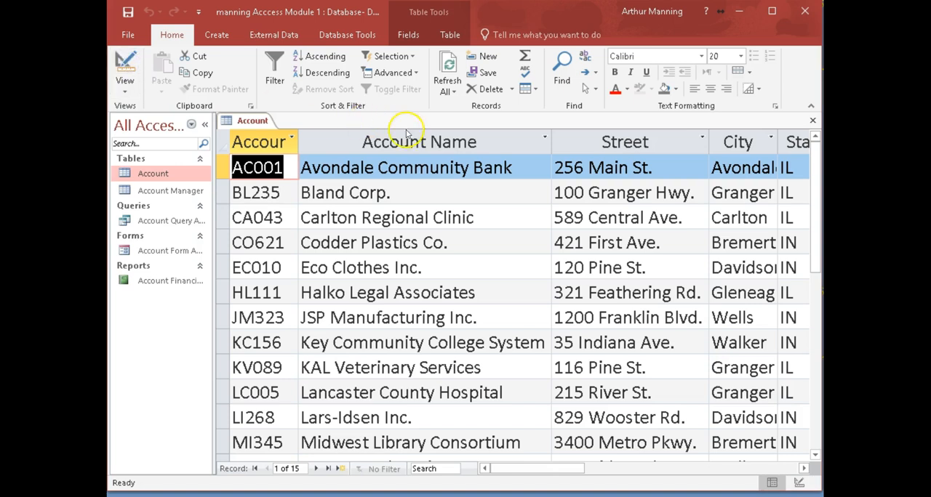
{"action": "left_click", "coordinate": [262, 142]}
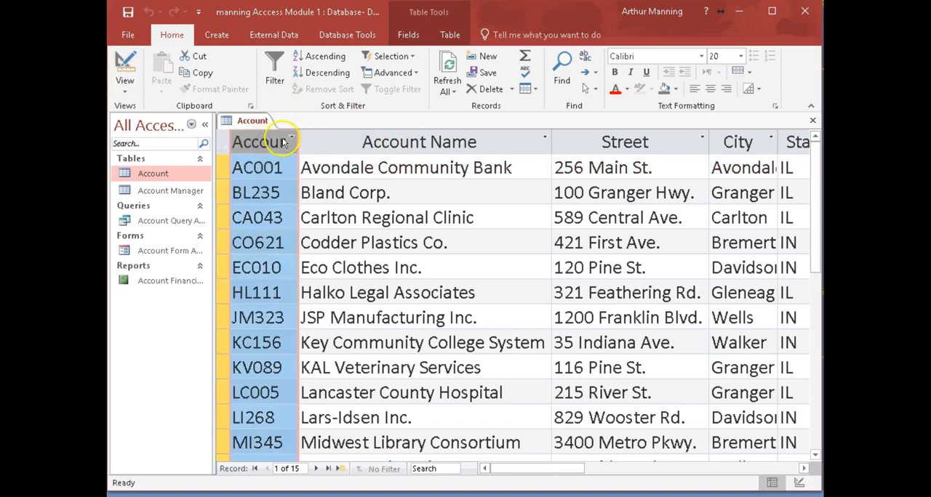
{"action": "left_click", "coordinate": [272, 143]}
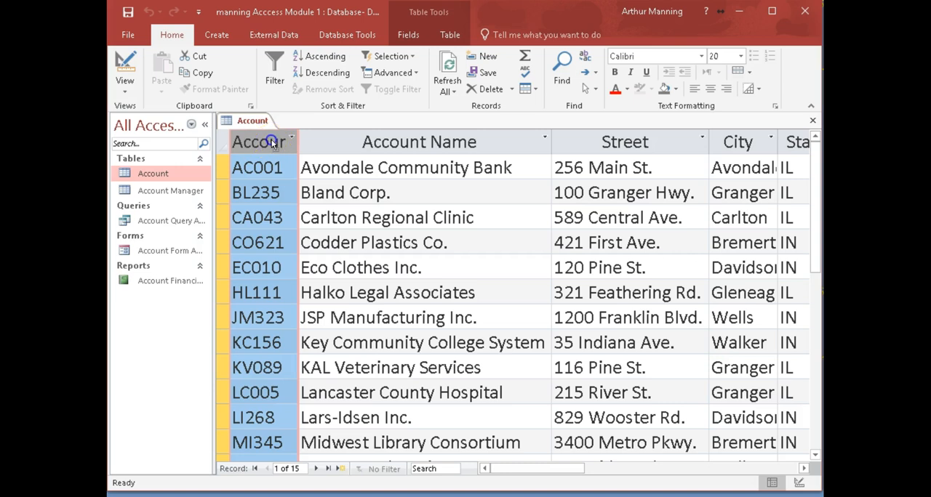
{"action": "left_click", "coordinate": [409, 35]}
{"action": "left_click", "coordinate": [402, 58]}
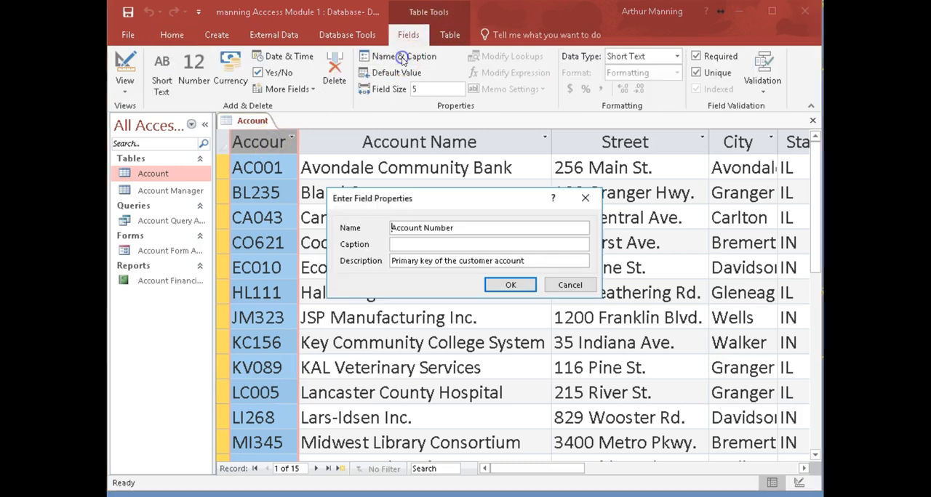
{"action": "left_click", "coordinate": [411, 245]}
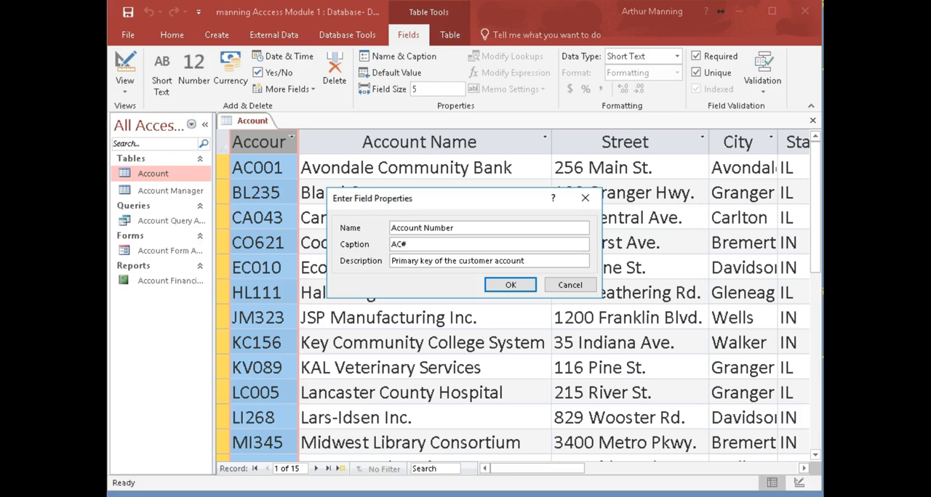
{"action": "type", "text": "AC#"}
{"action": "key", "text": "Left"}
{"action": "left_click", "coordinate": [521, 286]}
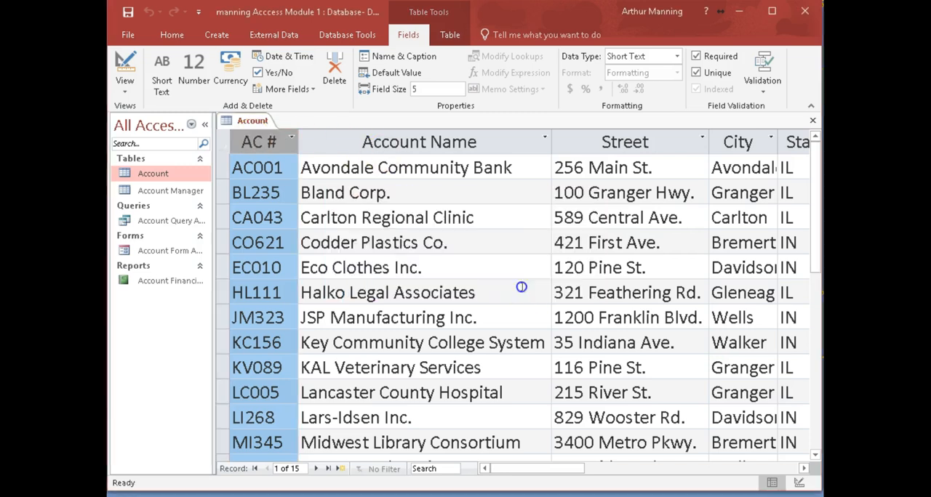
- Give the Account Manager Number field of the Account table the caption AM #
{"action": "left_click_drag", "start_coordinate": [528, 468], "coordinate": [613, 474]}
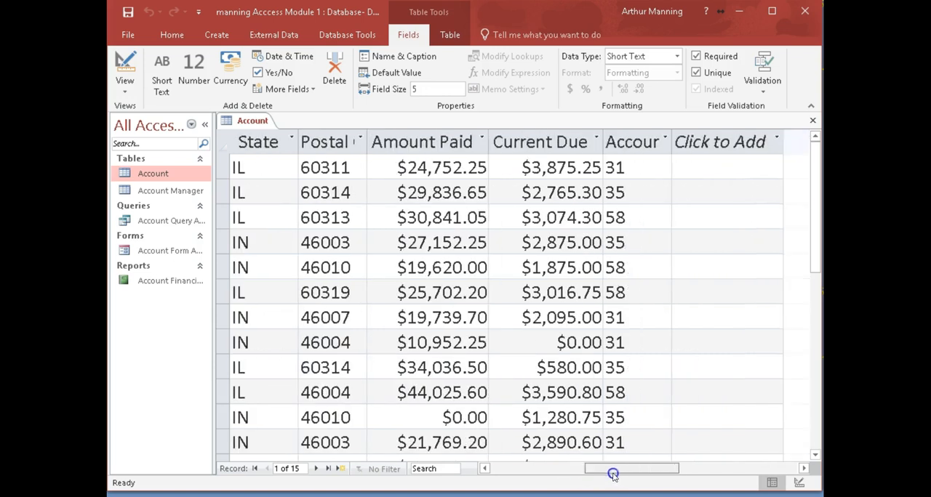
{"action": "left_click", "coordinate": [622, 143]}
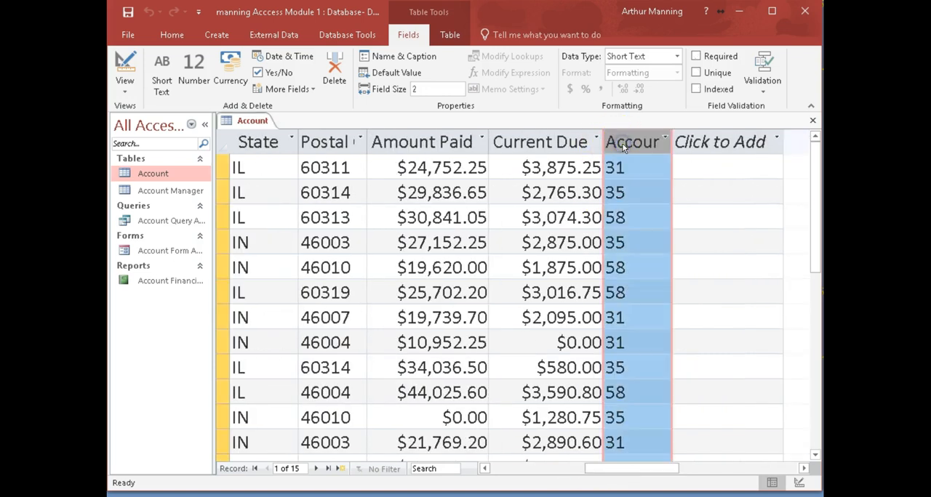
{"action": "left_click", "coordinate": [399, 57]}
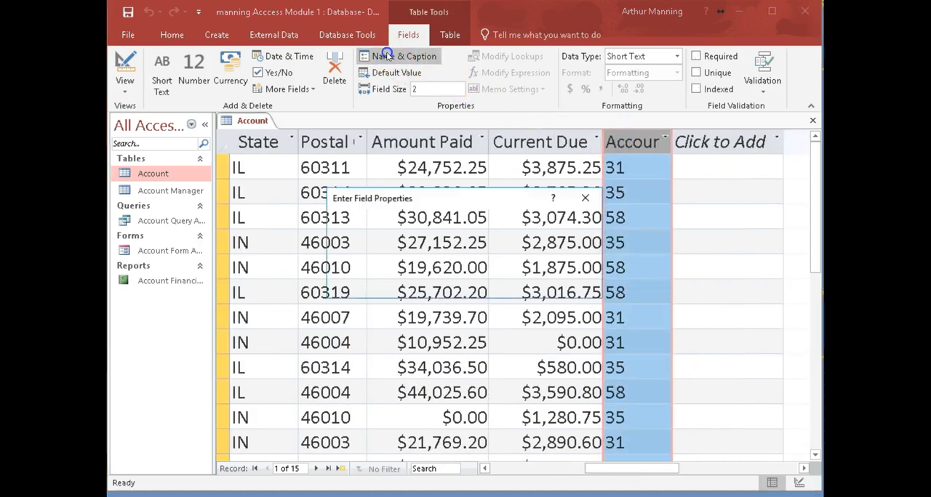
{"action": "left_click", "coordinate": [400, 247]}
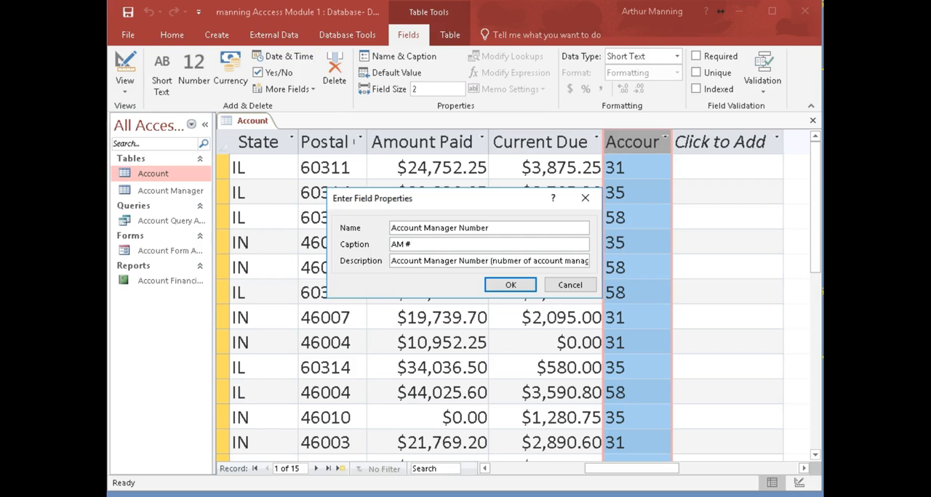
{"action": "left_click", "coordinate": [498, 283]}
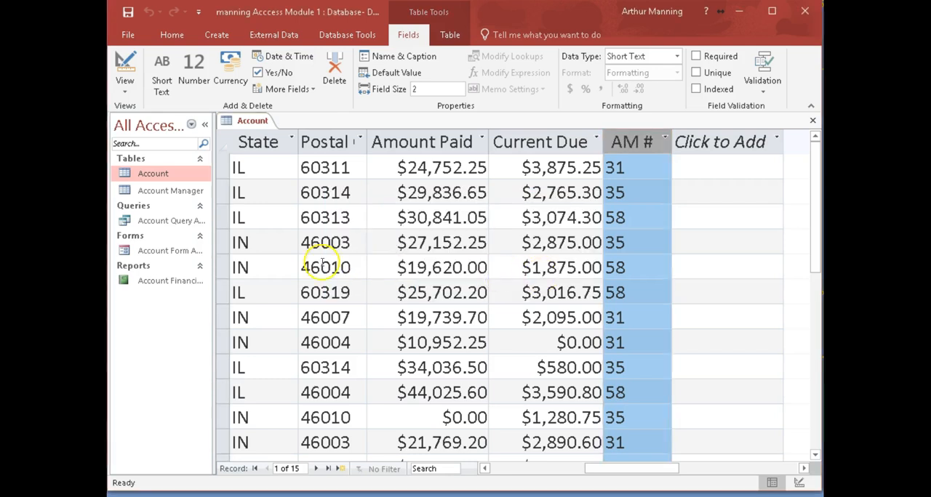
- Open Account Financial Report to check its column headings, and close it again
{"action": "left_click", "coordinate": [141, 282]}
{"action": "double_click", "coordinate": [142, 283]}
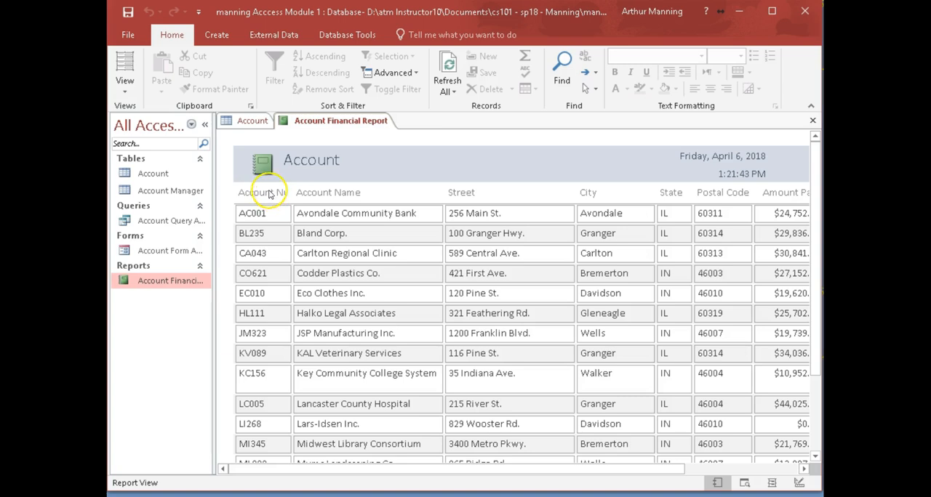
{"action": "left_click", "coordinate": [813, 121]}
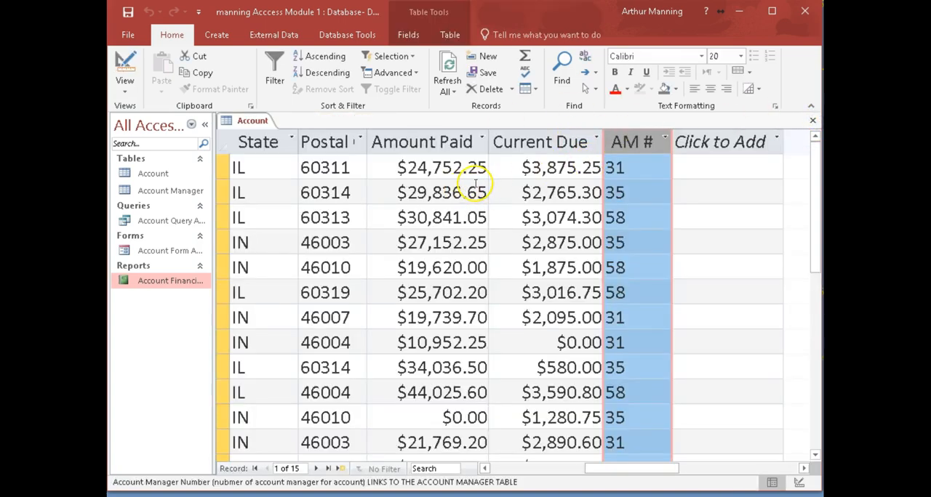
- Close the Account table, reopen Account Financial Report to check its column headings, and close it again
{"action": "left_click", "coordinate": [814, 120]}
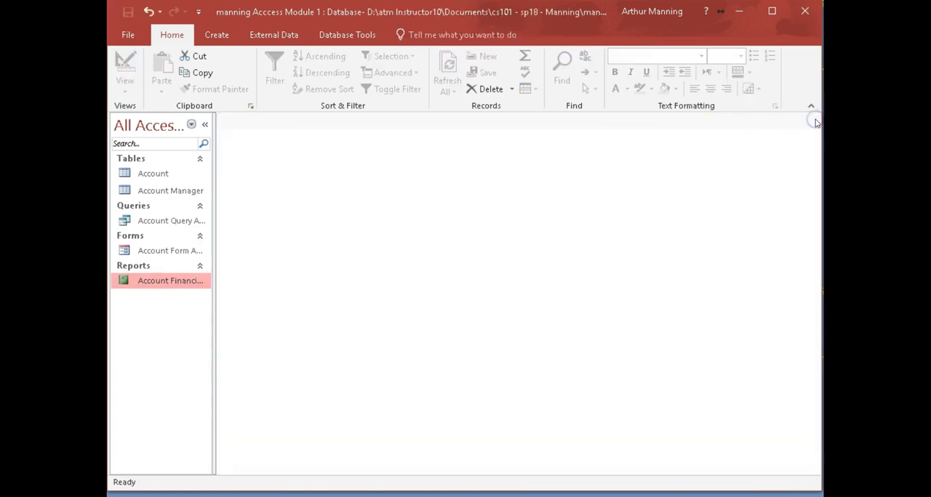
{"action": "double_click", "coordinate": [138, 280]}
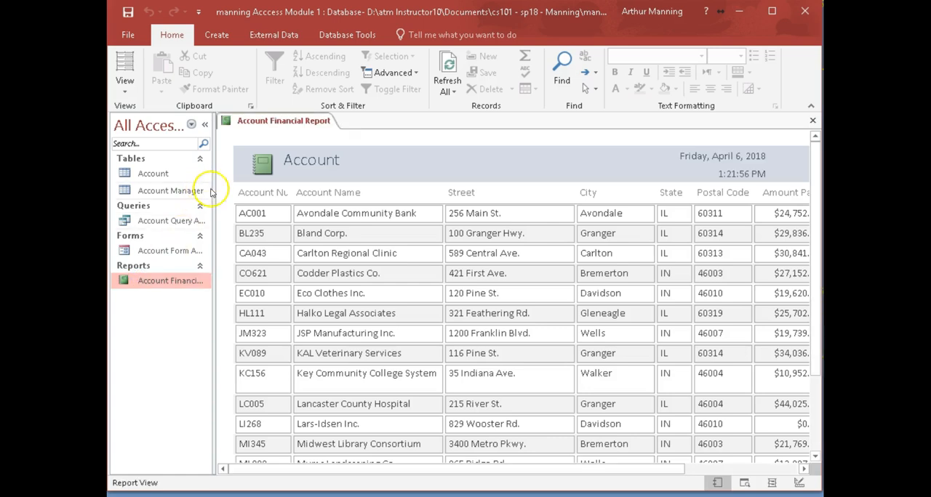
{"action": "left_click", "coordinate": [813, 120]}
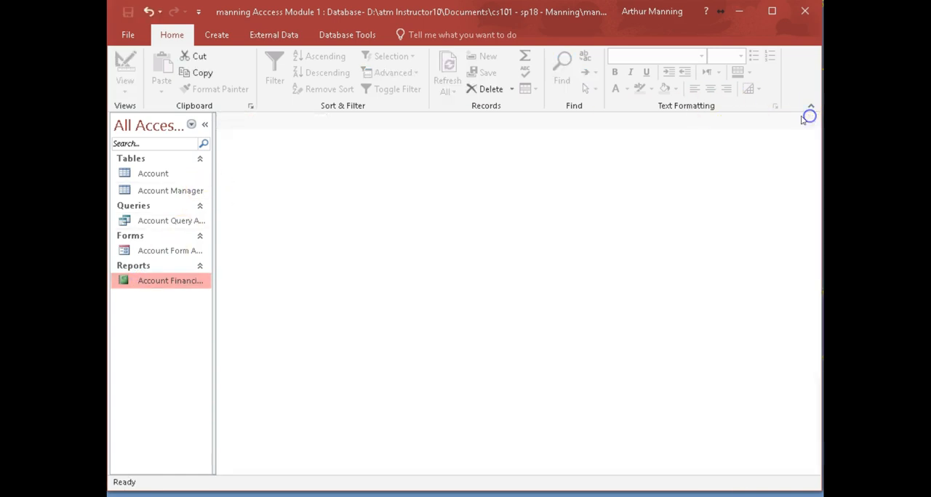
- Create a new report based on the Account table
{"action": "left_click", "coordinate": [154, 176]}
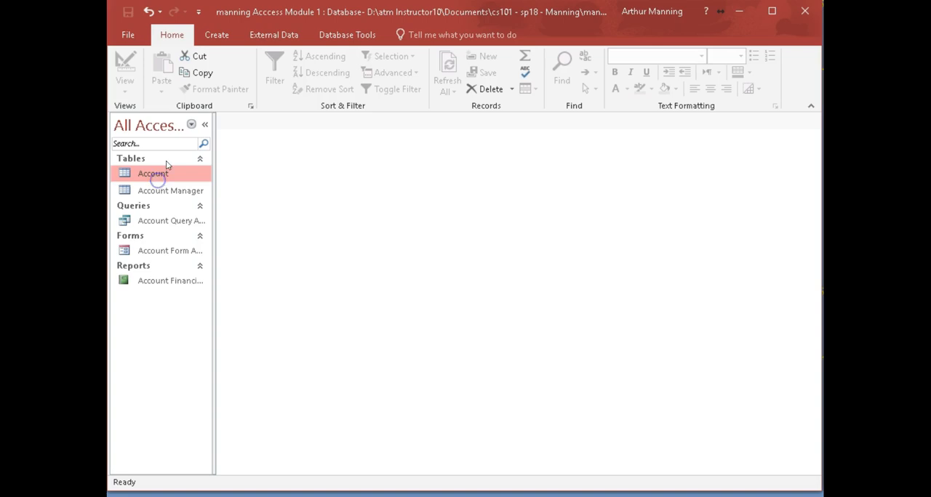
{"action": "left_click", "coordinate": [211, 37]}
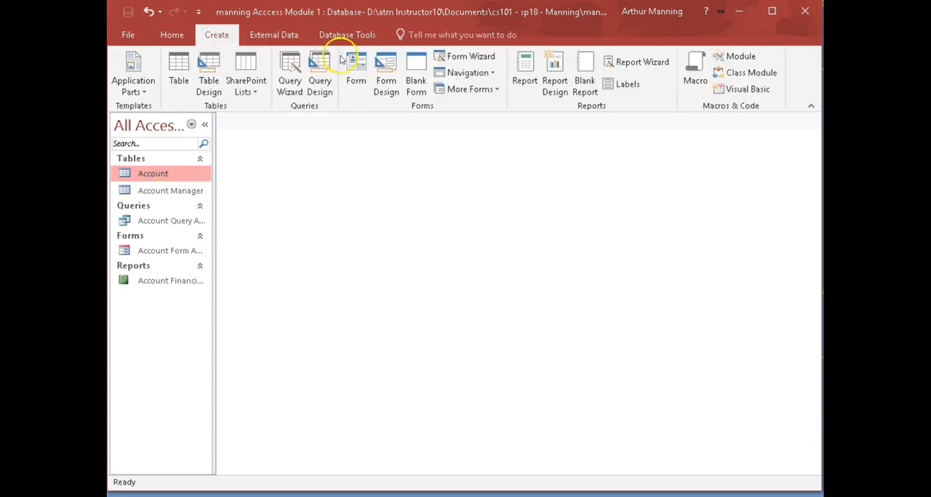
{"action": "left_click", "coordinate": [530, 67]}
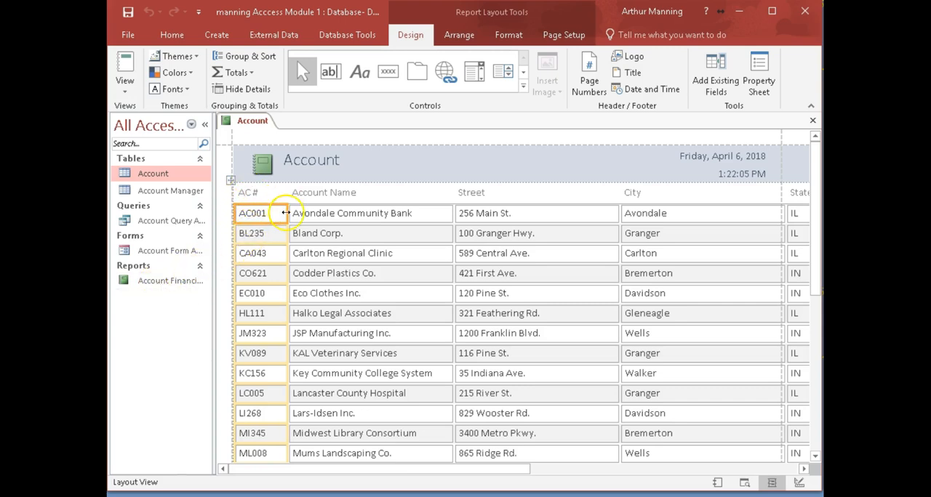
- Narrow the AC #, City, Street and State columns of the new Account report
{"action": "left_click_drag", "start_coordinate": [287, 213], "coordinate": [279, 213]}
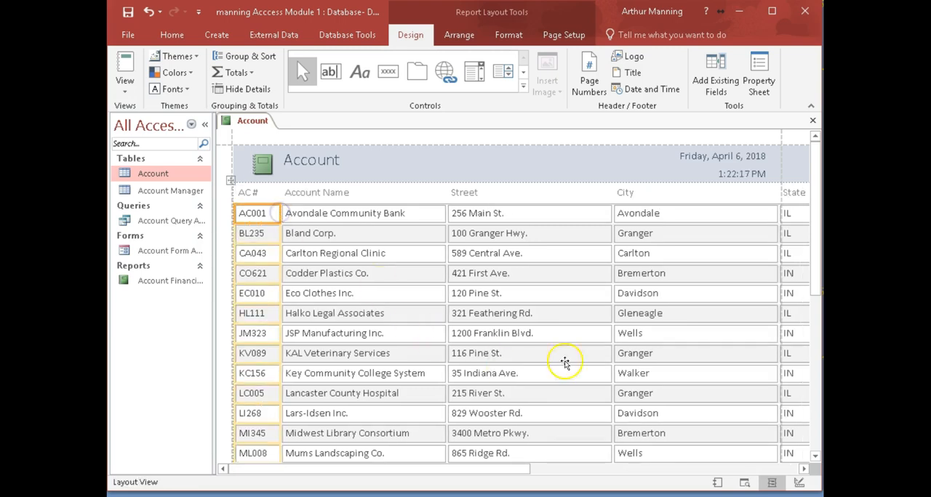
{"action": "left_click", "coordinate": [762, 212]}
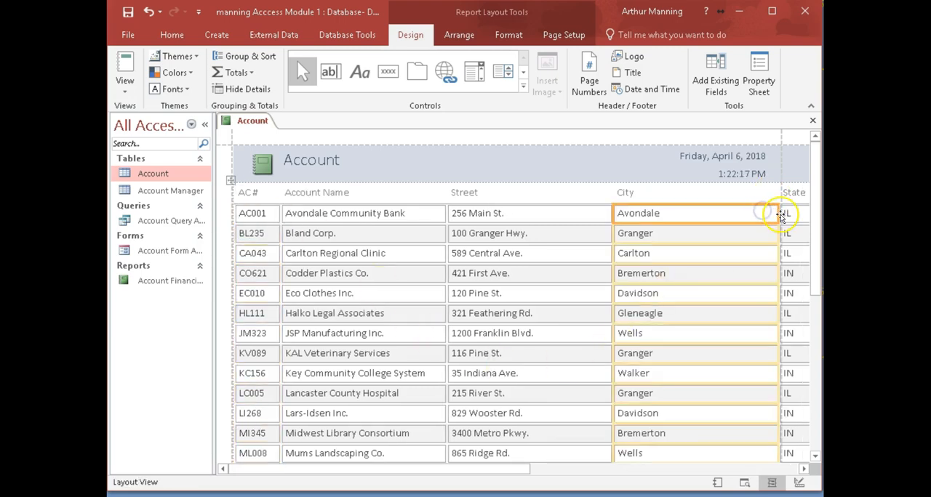
{"action": "left_click_drag", "start_coordinate": [776, 212], "coordinate": [725, 219]}
{"action": "left_click", "coordinate": [599, 214]}
{"action": "left_click_drag", "start_coordinate": [612, 214], "coordinate": [581, 214]}
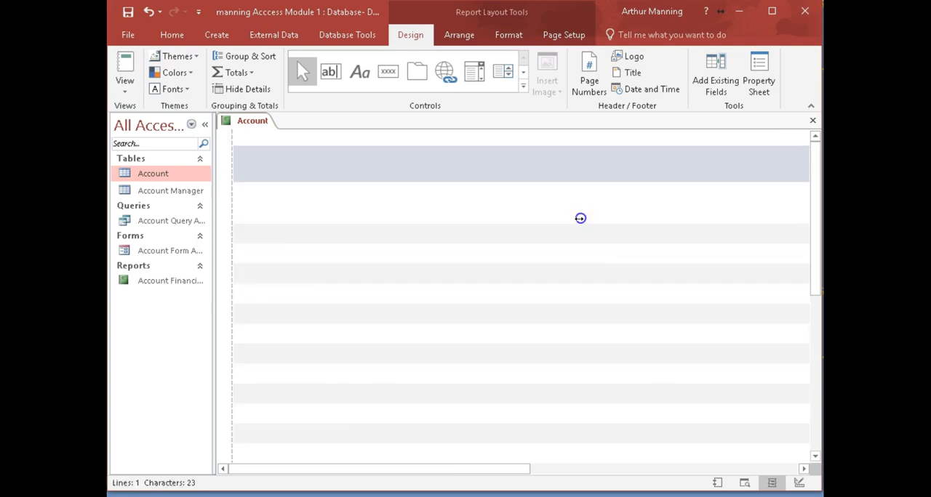
{"action": "left_click", "coordinate": [734, 216]}
{"action": "left_click_drag", "start_coordinate": [762, 211], "coordinate": [732, 210]}
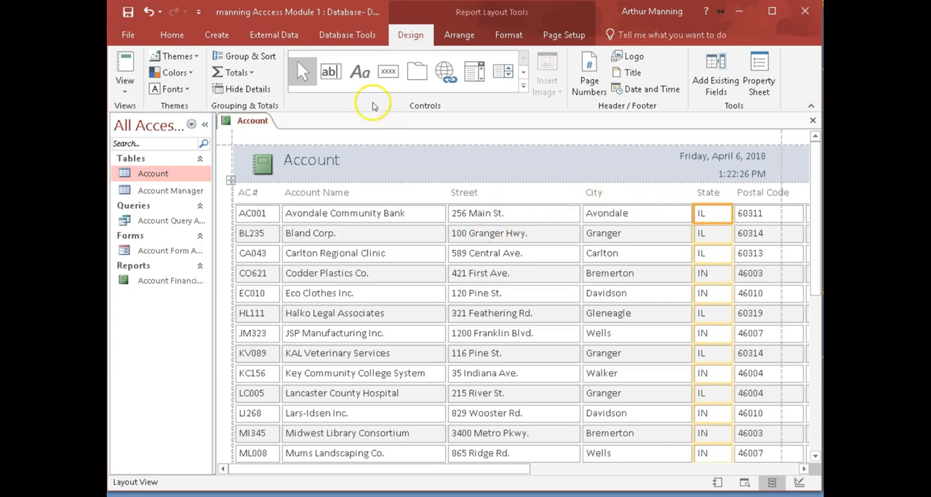
- Set the report's page orientation to landscape and narrow the Postal Code column
{"action": "left_click", "coordinate": [555, 34]}
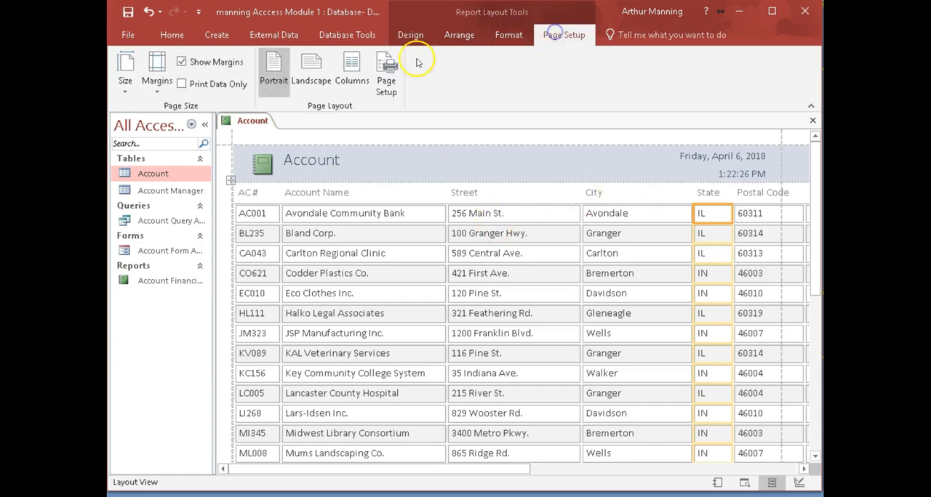
{"action": "left_click", "coordinate": [311, 72]}
{"action": "left_click_drag", "start_coordinate": [424, 470], "coordinate": [578, 473]}
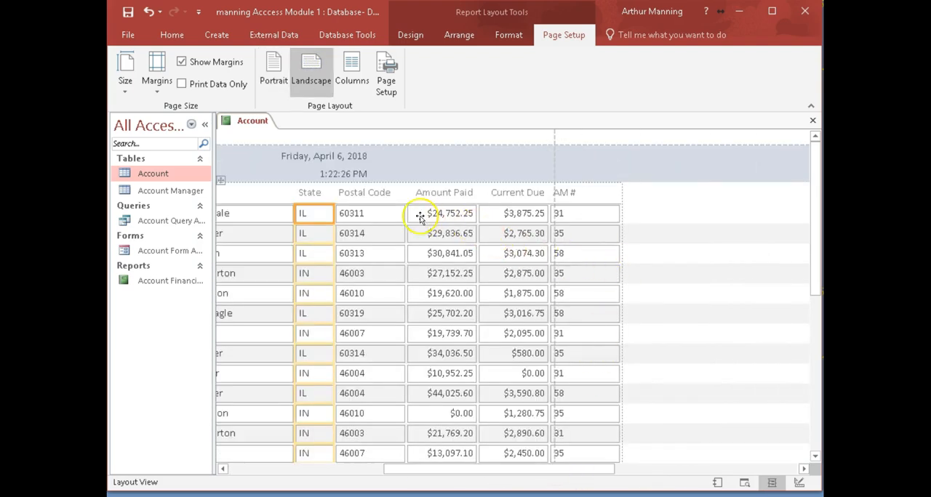
{"action": "left_click", "coordinate": [377, 213]}
{"action": "left_click_drag", "start_coordinate": [407, 213], "coordinate": [386, 213]}
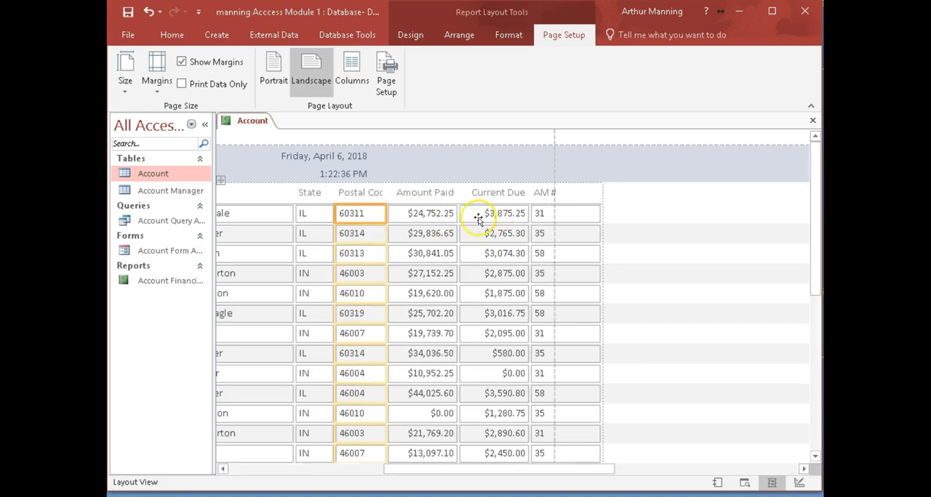
- Narrow the Amount Paid, Current Due, AM # and City columns so the report fits within the landscape page width
{"action": "left_click", "coordinate": [439, 213]}
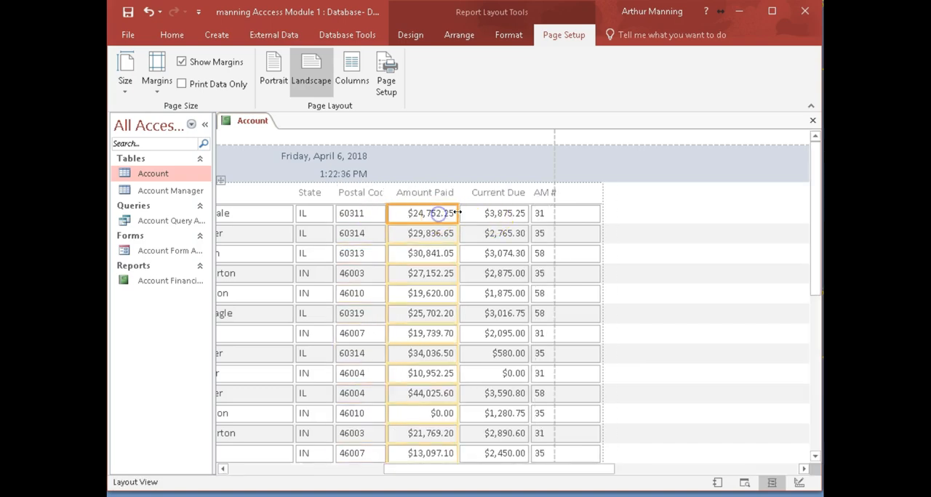
{"action": "left_click_drag", "start_coordinate": [458, 213], "coordinate": [448, 213]}
{"action": "left_click", "coordinate": [486, 213]}
{"action": "left_click_drag", "start_coordinate": [520, 213], "coordinate": [515, 213]}
{"action": "left_click", "coordinate": [580, 216]}
{"action": "left_click_drag", "start_coordinate": [586, 215], "coordinate": [553, 221]}
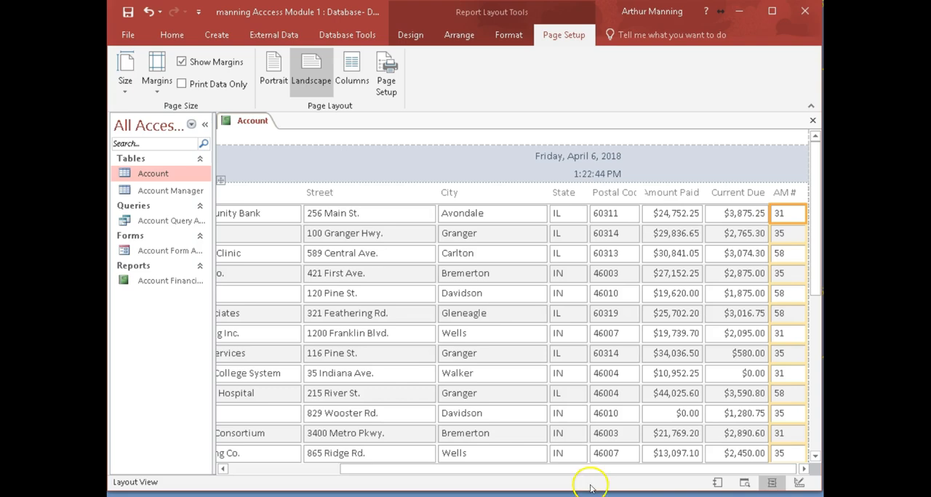
{"action": "left_click_drag", "start_coordinate": [529, 474], "coordinate": [517, 473]}
{"action": "left_click", "coordinate": [522, 213]}
{"action": "left_click_drag", "start_coordinate": [562, 216], "coordinate": [534, 216]}
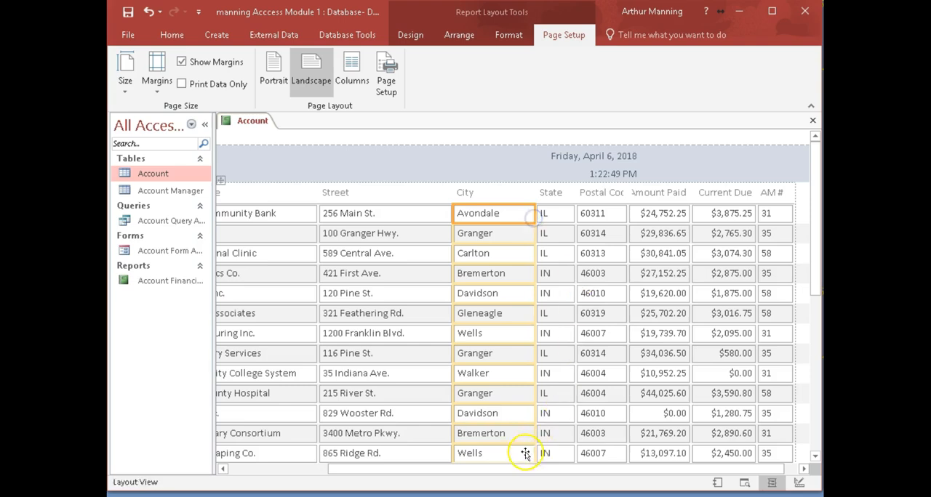
- Save the report as Account Financial Report 2
{"action": "left_click_drag", "start_coordinate": [513, 472], "coordinate": [372, 474]}
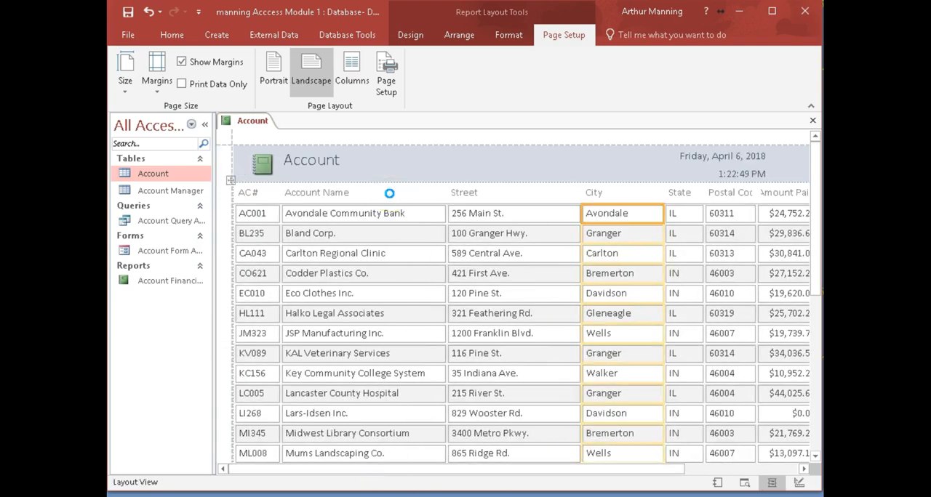
{"action": "left_click", "coordinate": [422, 180]}
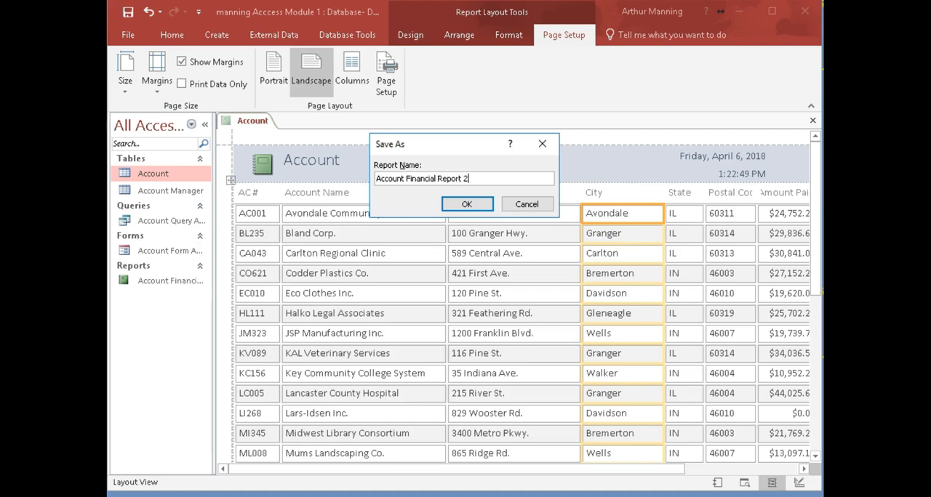
{"action": "key", "text": "Return"}
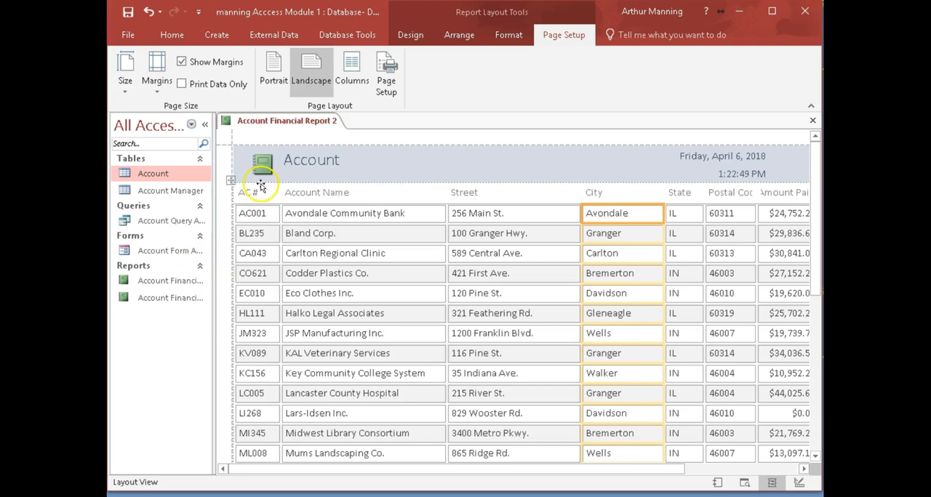
- Open the original Account Financial Report to compare its headings with Account Financial Report 2, and close both reports
{"action": "left_click", "coordinate": [172, 282]}
{"action": "double_click", "coordinate": [173, 282]}
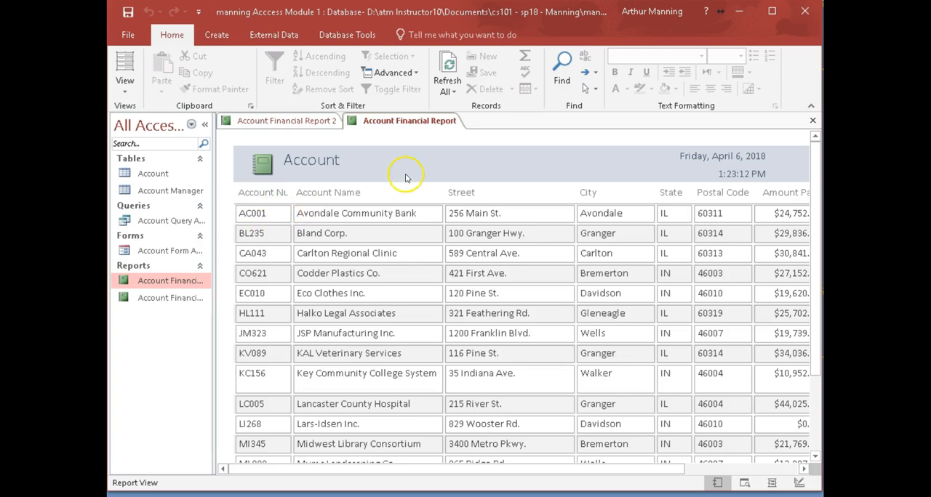
{"action": "left_click", "coordinate": [216, 34]}
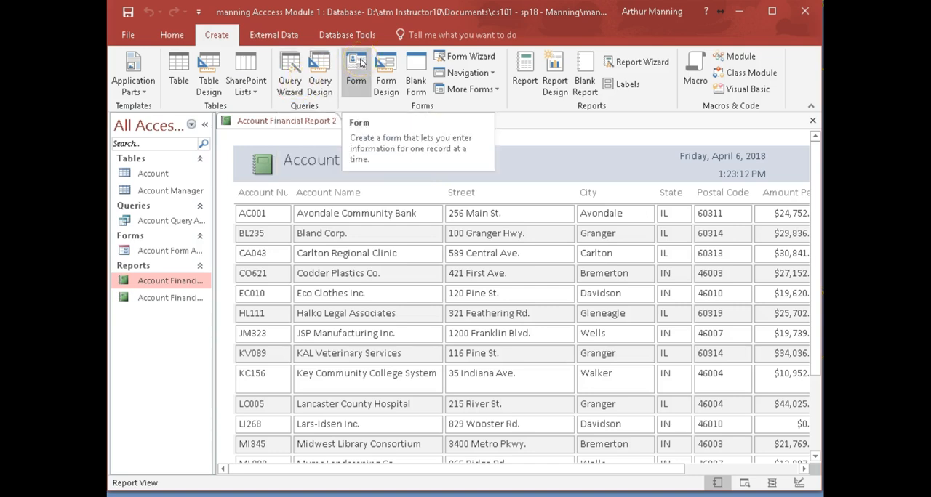
{"action": "left_click", "coordinate": [812, 121]}
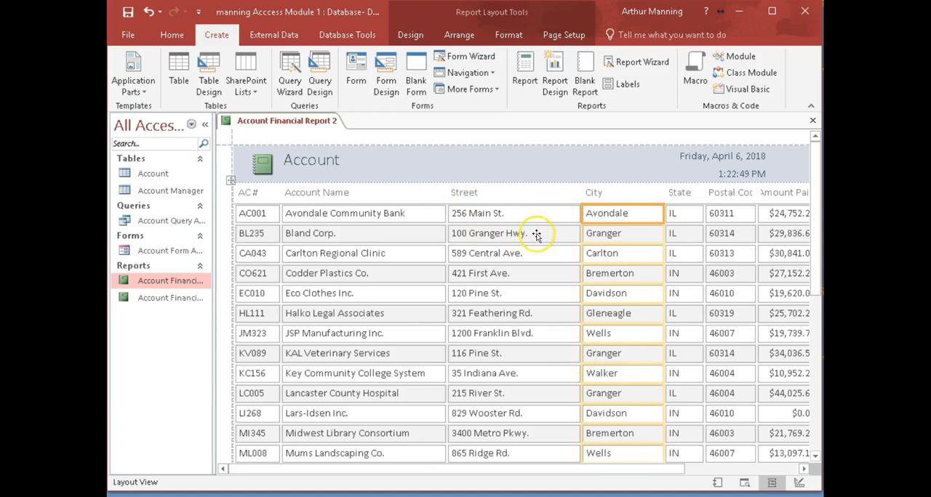
{"action": "left_click", "coordinate": [812, 121]}
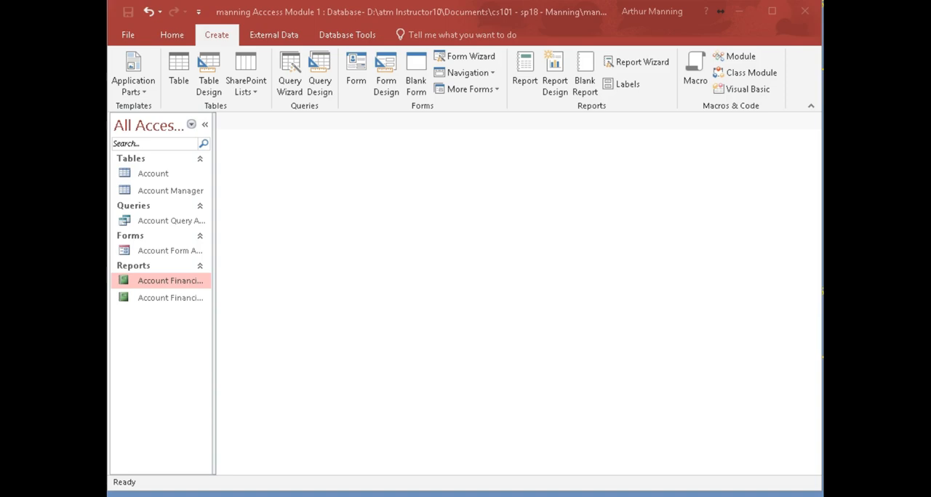
- Widen the navigation area to show the full object names and open the Account table in Datasheet View
{"action": "left_click_drag", "start_coordinate": [216, 268], "coordinate": [262, 264]}
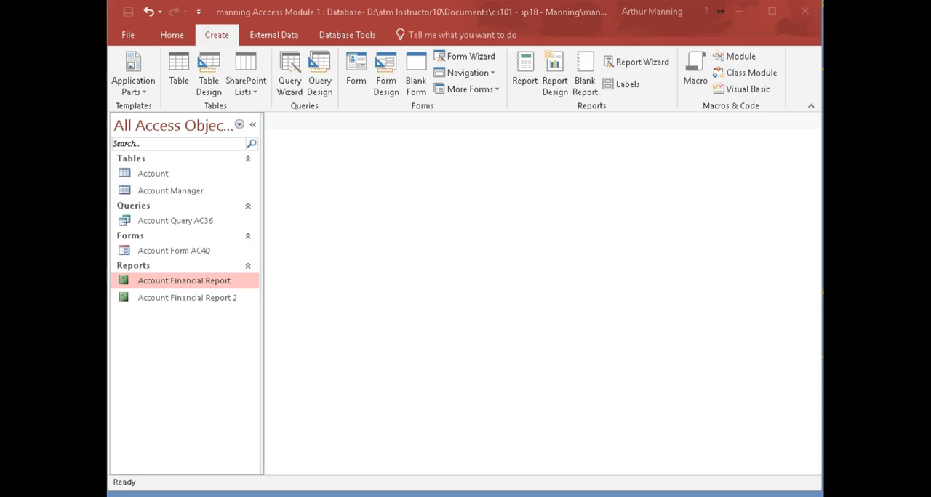
{"action": "left_click", "coordinate": [147, 174]}
{"action": "right_click", "coordinate": [147, 175]}
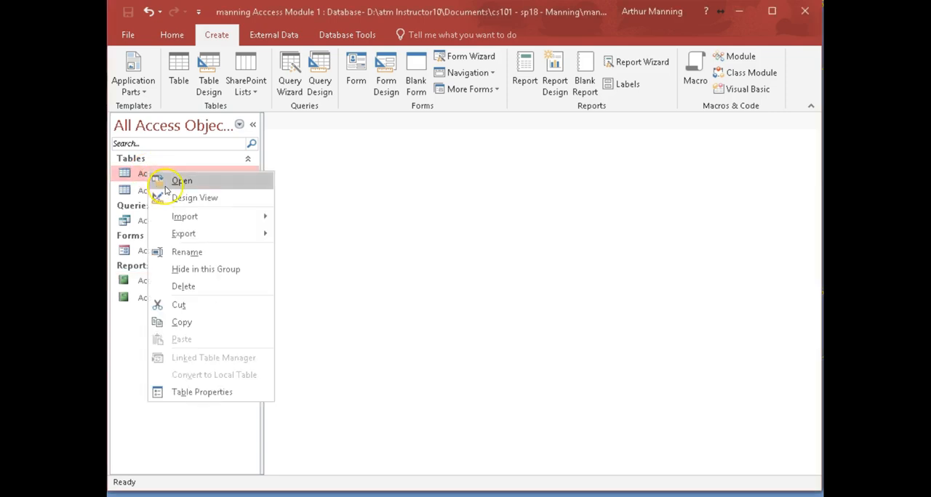
{"action": "double_click", "coordinate": [133, 174]}
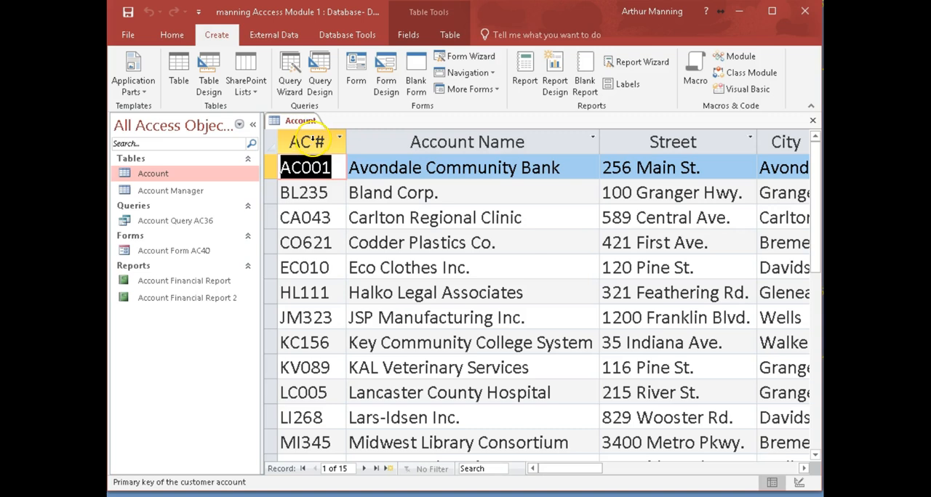
- Review the name and caption of the Account Number field and close its properties without changing them
{"action": "left_click", "coordinate": [313, 140]}
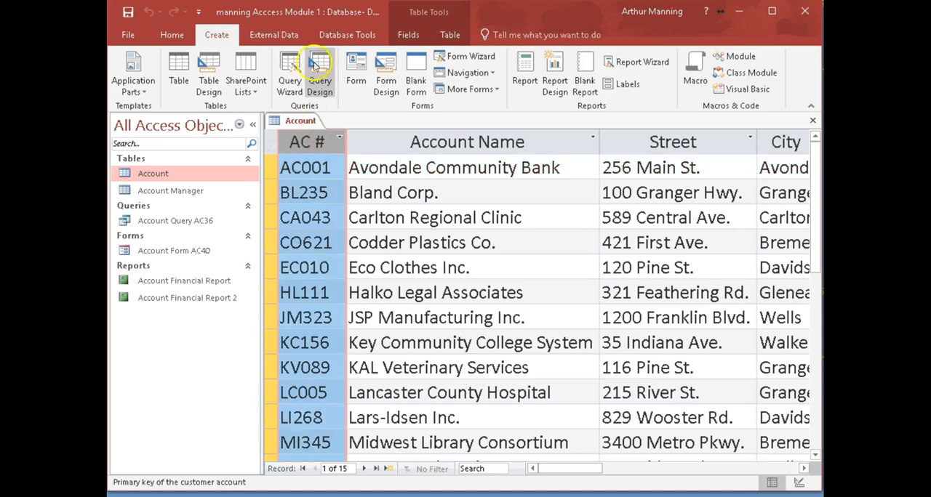
{"action": "left_click", "coordinate": [409, 34]}
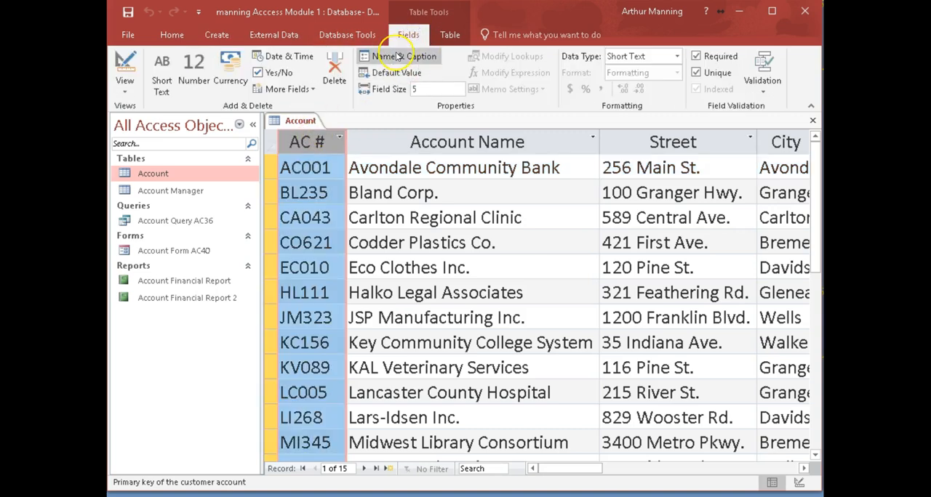
{"action": "left_click", "coordinate": [394, 57]}
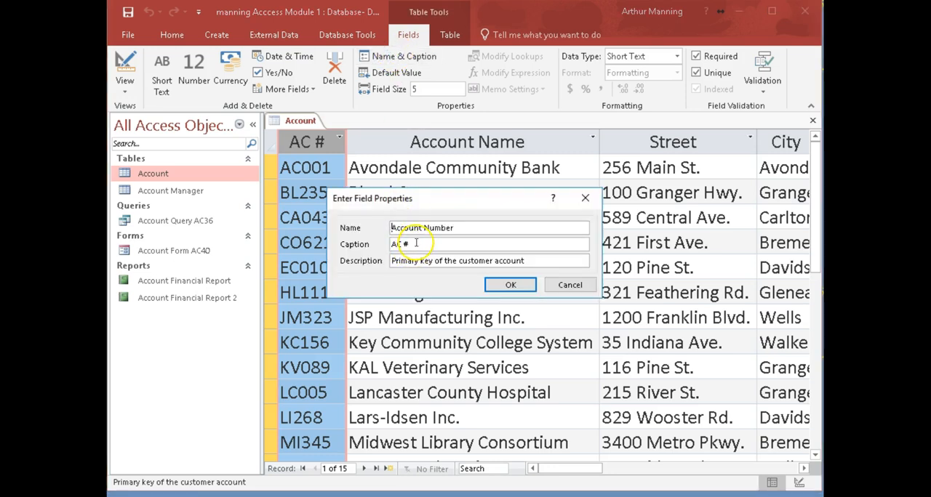
{"action": "left_click", "coordinate": [567, 284]}
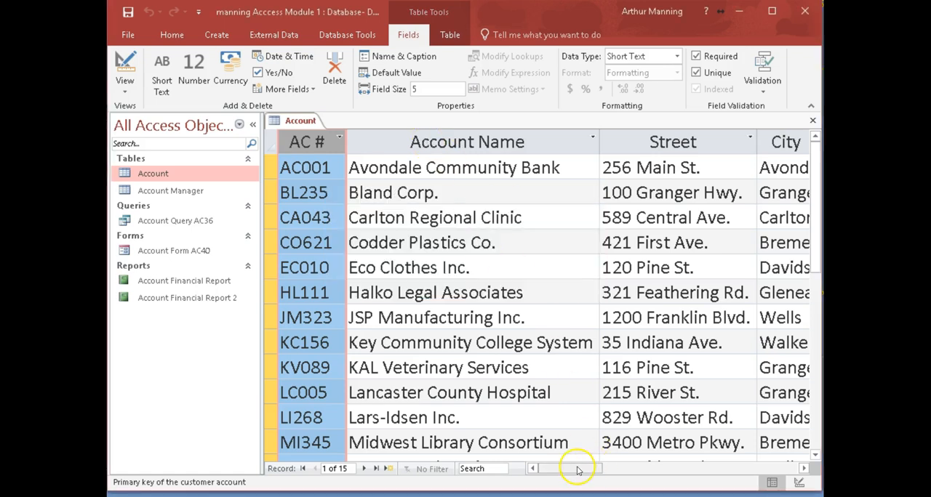
- Review the name and caption of the Account Manager Number field and close its properties
{"action": "left_click_drag", "start_coordinate": [580, 469], "coordinate": [658, 469]}
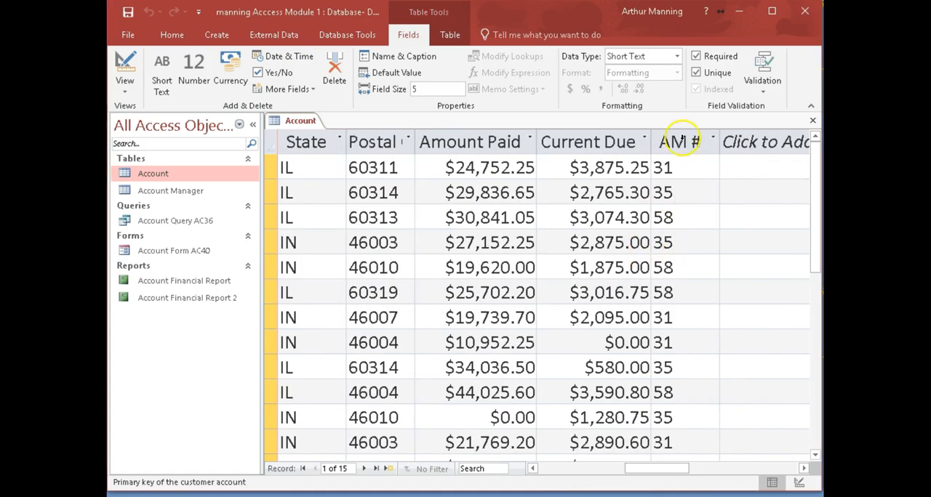
{"action": "left_click", "coordinate": [682, 142]}
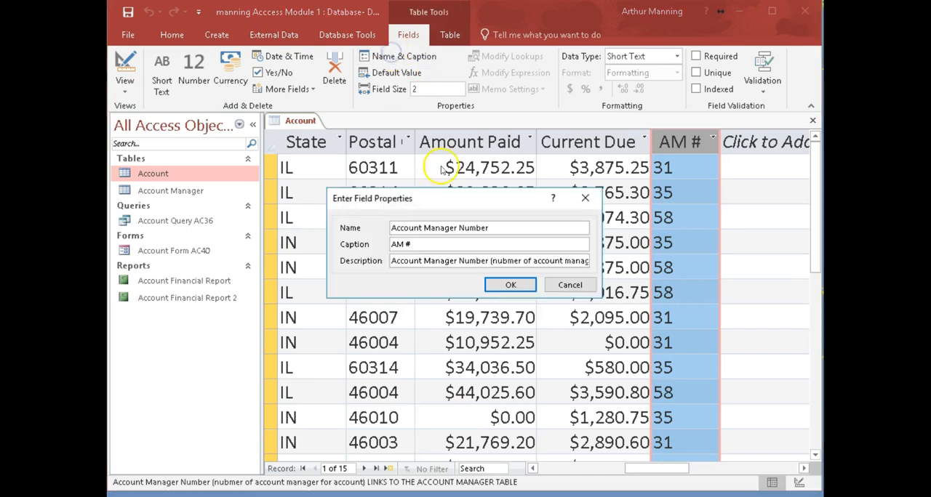
{"action": "left_click_drag", "start_coordinate": [428, 245], "coordinate": [383, 244]}
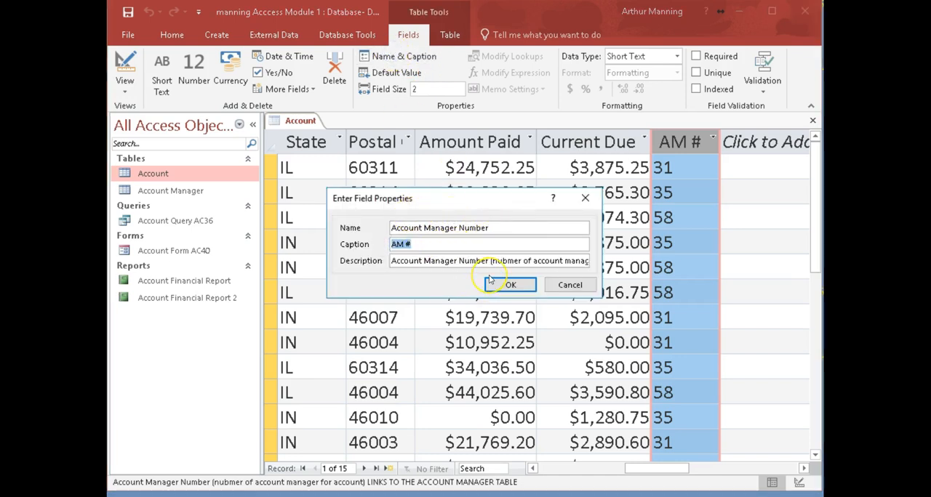
{"action": "left_click", "coordinate": [509, 287]}
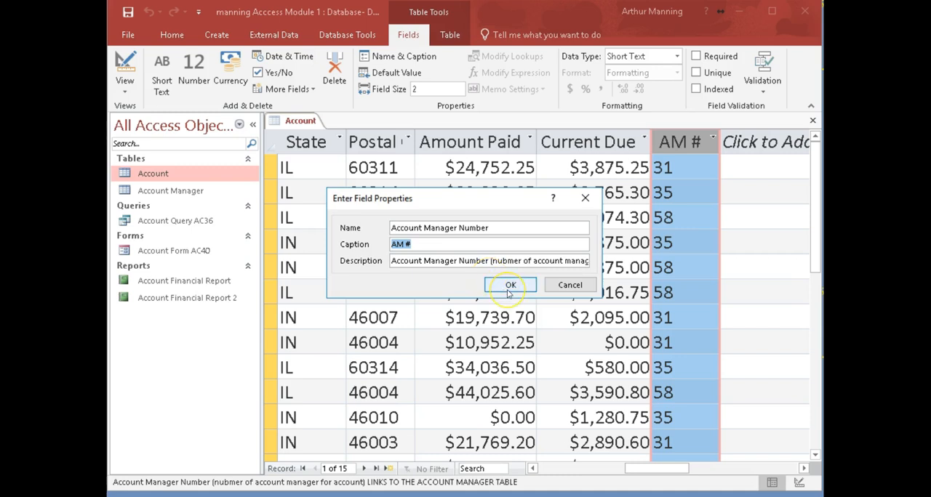
{"action": "left_click", "coordinate": [511, 287]}
{"action": "left_click", "coordinate": [512, 287]}
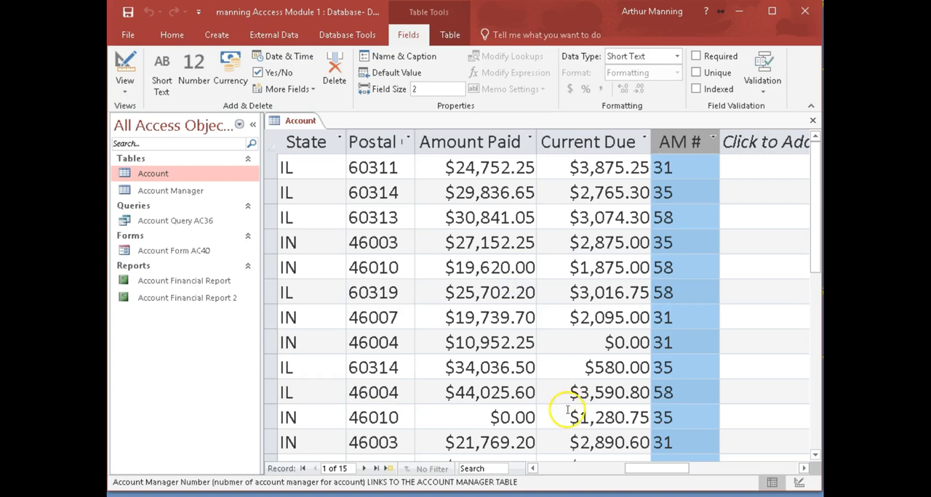
- Close the Account table and reopen it in Datasheet View
{"action": "left_click_drag", "start_coordinate": [645, 469], "coordinate": [563, 469]}
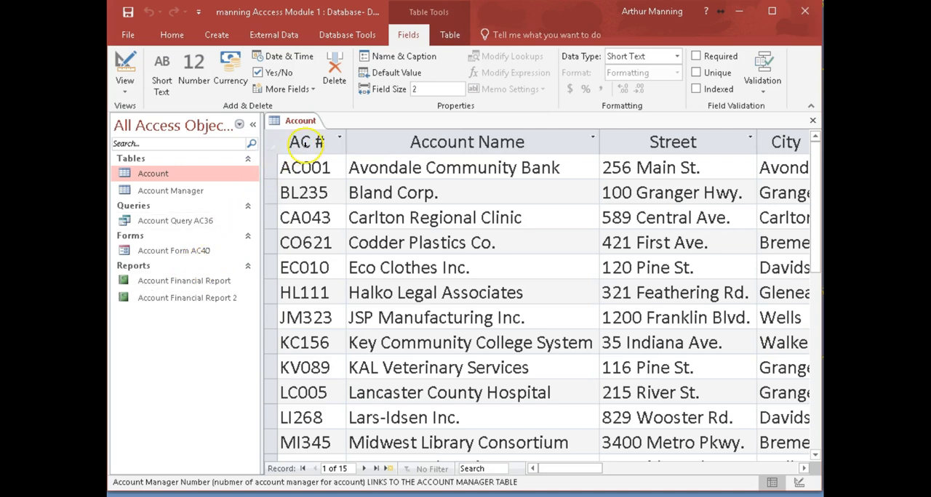
{"action": "left_click", "coordinate": [813, 120]}
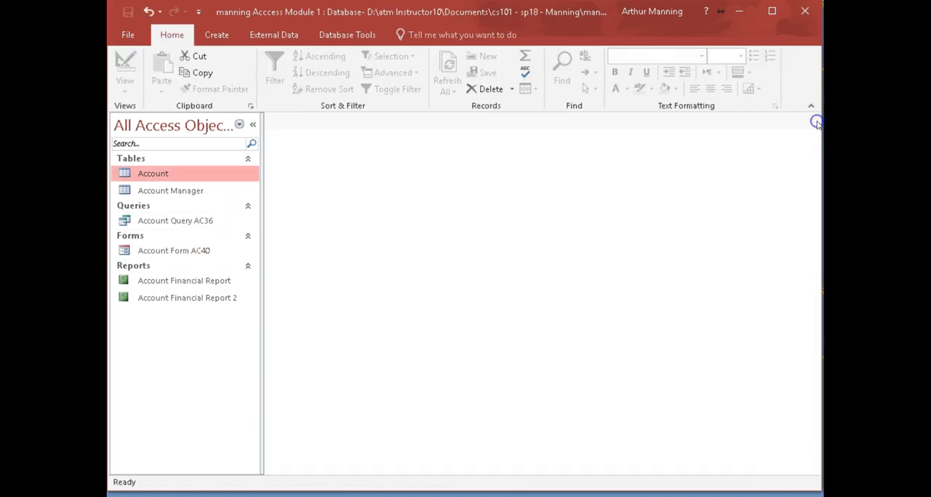
{"action": "double_click", "coordinate": [153, 174]}
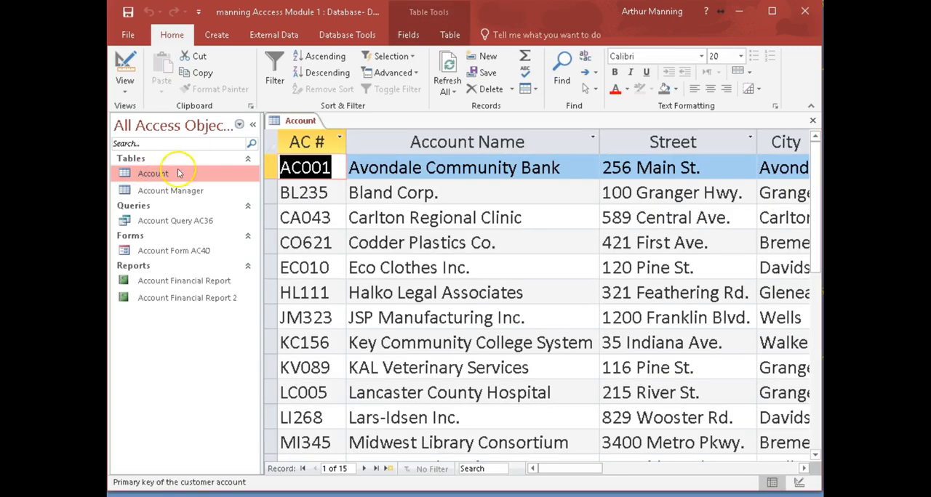
- Review the name and caption of the Account Number field again and cancel its properties dialog
{"action": "left_click", "coordinate": [409, 34]}
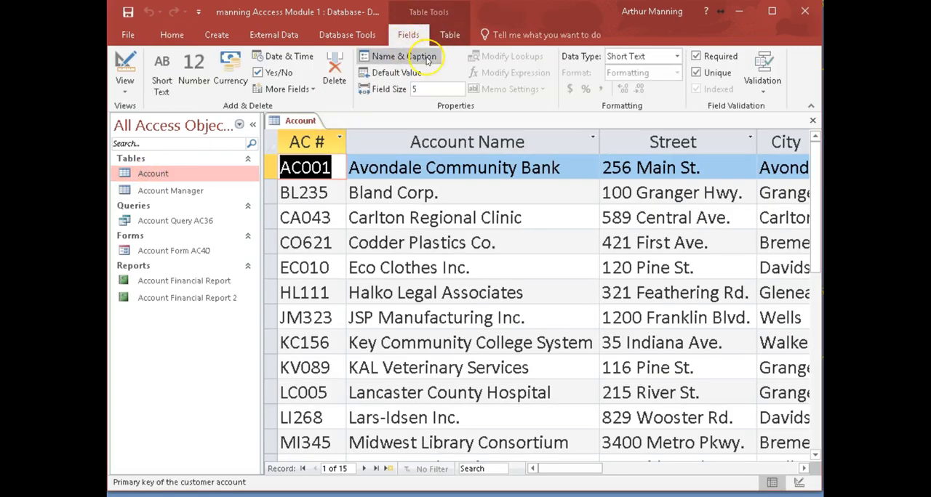
{"action": "left_click", "coordinate": [307, 146]}
{"action": "left_click", "coordinate": [382, 60]}
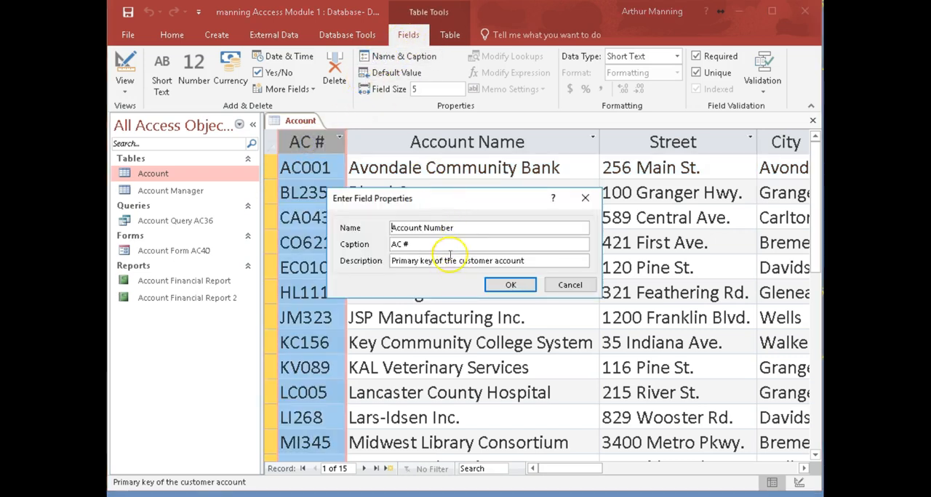
{"action": "left_click", "coordinate": [557, 286]}
- Check the name and caption of the Account Manager Number field again, close its properties unchanged, and return to the first columns
{"action": "left_click_drag", "start_coordinate": [579, 477], "coordinate": [665, 469]}
{"action": "left_click", "coordinate": [679, 143]}
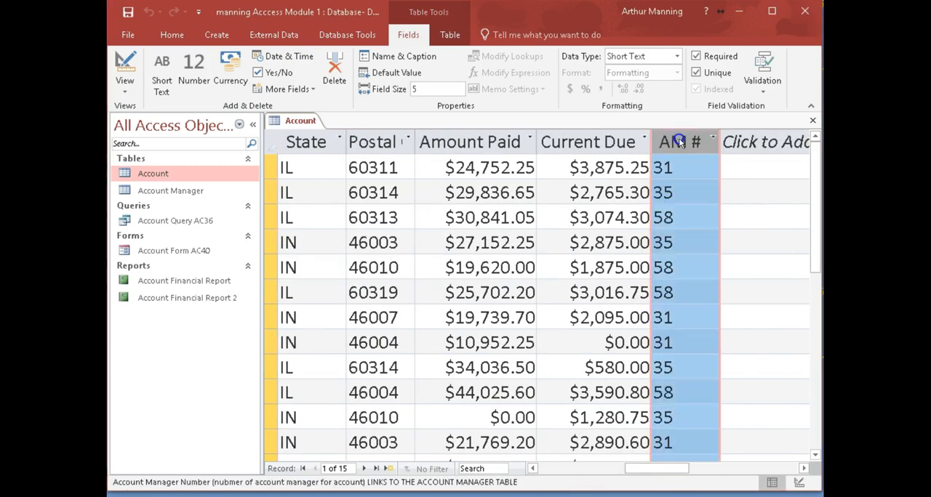
{"action": "left_click", "coordinate": [404, 58]}
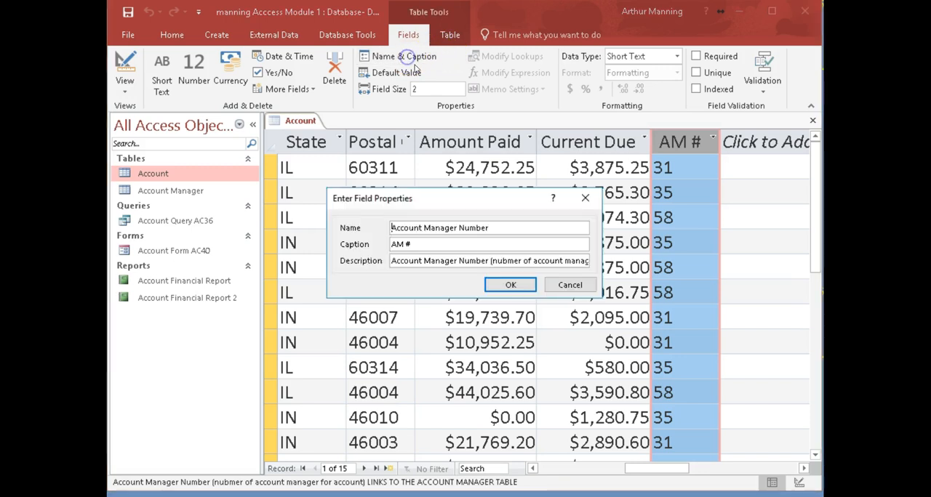
{"action": "left_click", "coordinate": [509, 286]}
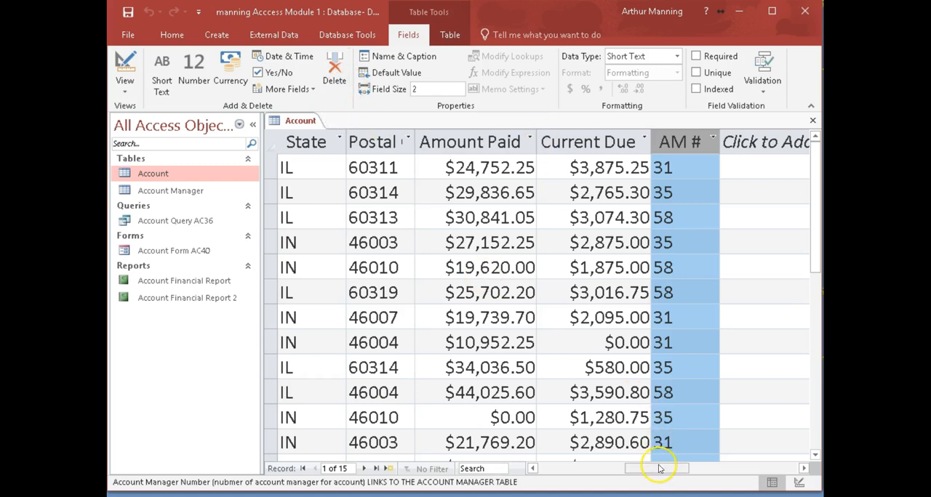
{"action": "left_click_drag", "start_coordinate": [667, 469], "coordinate": [562, 469]}
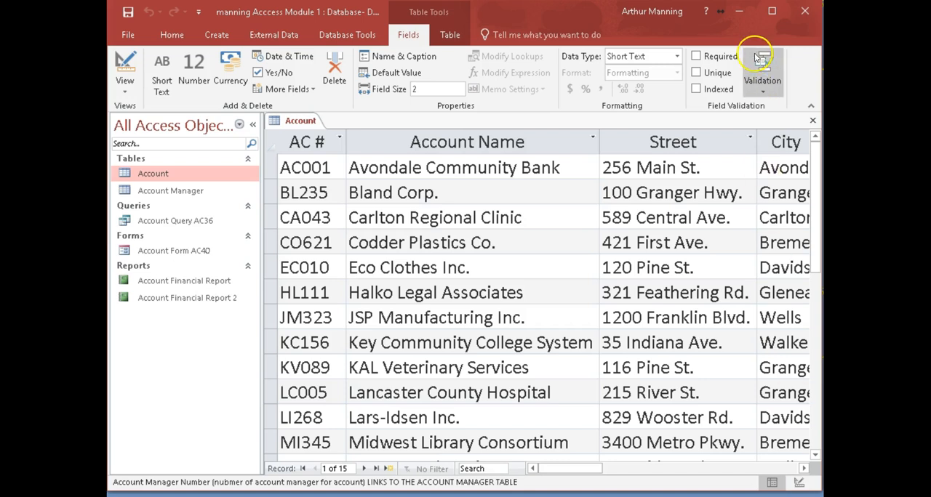
- Examine the signed-in Office account's options for switching accounts and signing out, and close the Accounts window without changing anything
{"action": "left_click", "coordinate": [673, 13]}
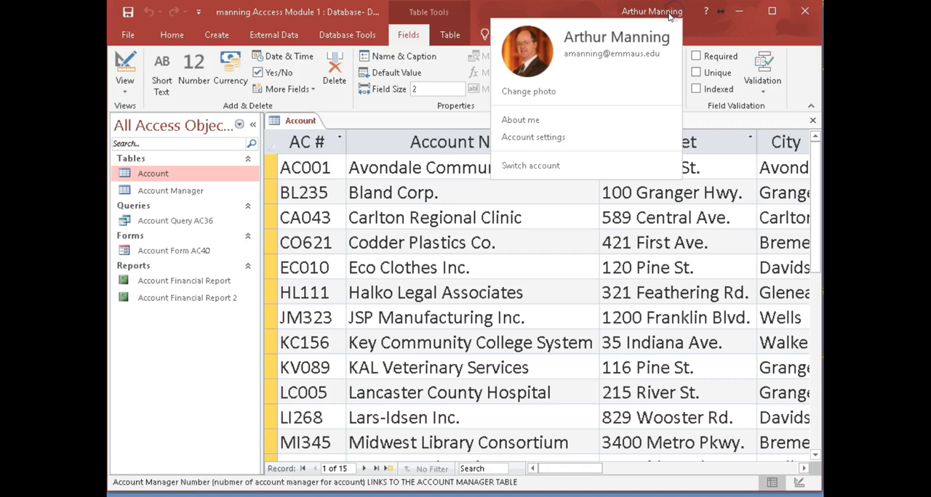
{"action": "left_click", "coordinate": [544, 166]}
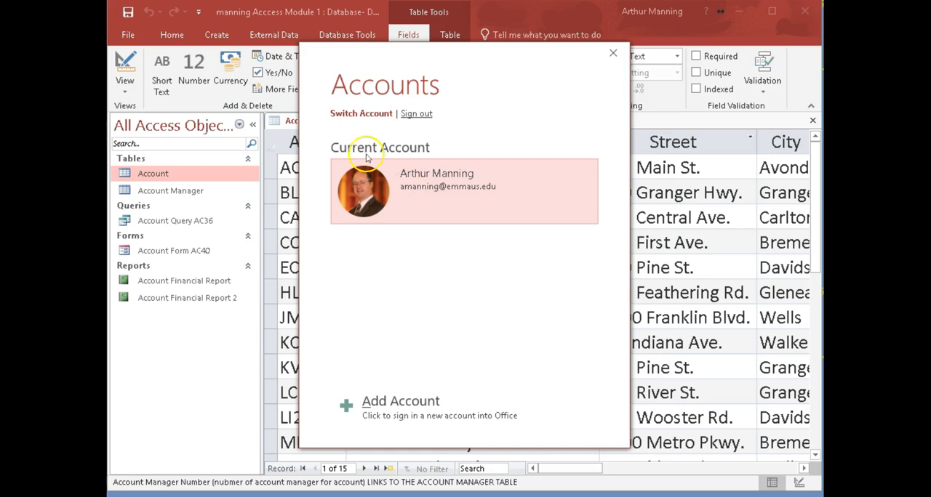
{"action": "left_click", "coordinate": [613, 52]}
{"action": "left_click", "coordinate": [649, 12]}
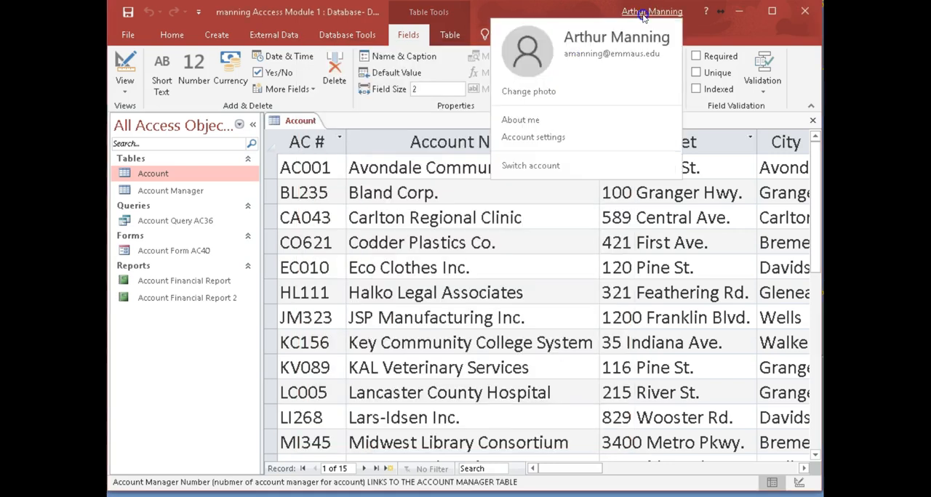
{"action": "left_click", "coordinate": [530, 167]}
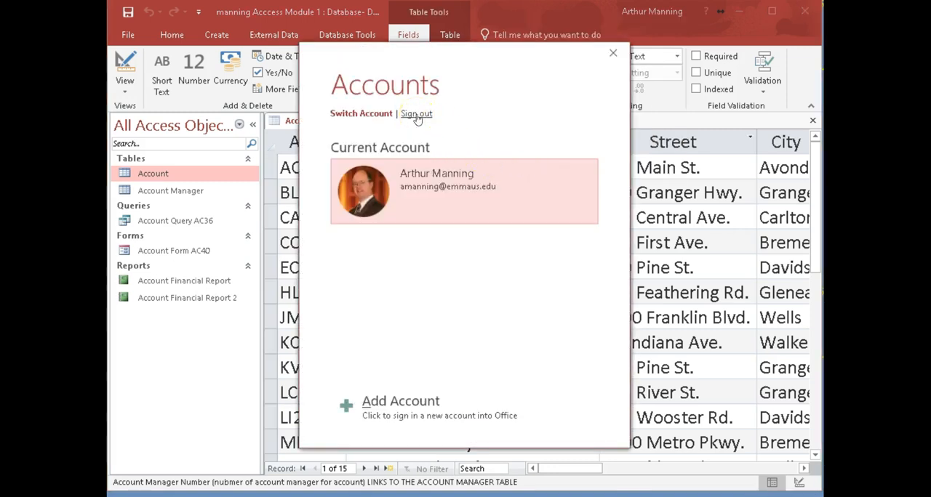
{"action": "left_click", "coordinate": [613, 53]}
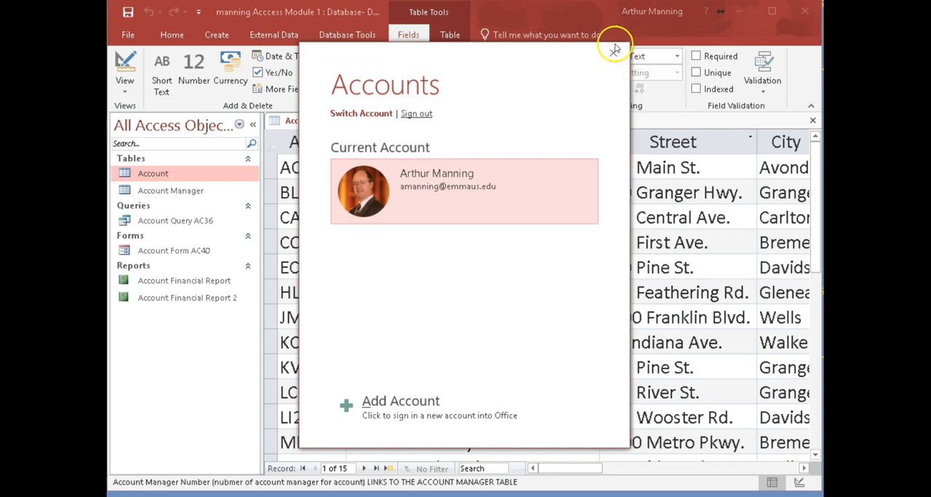
{"action": "left_click", "coordinate": [612, 54]}
{"action": "left_click", "coordinate": [650, 11]}
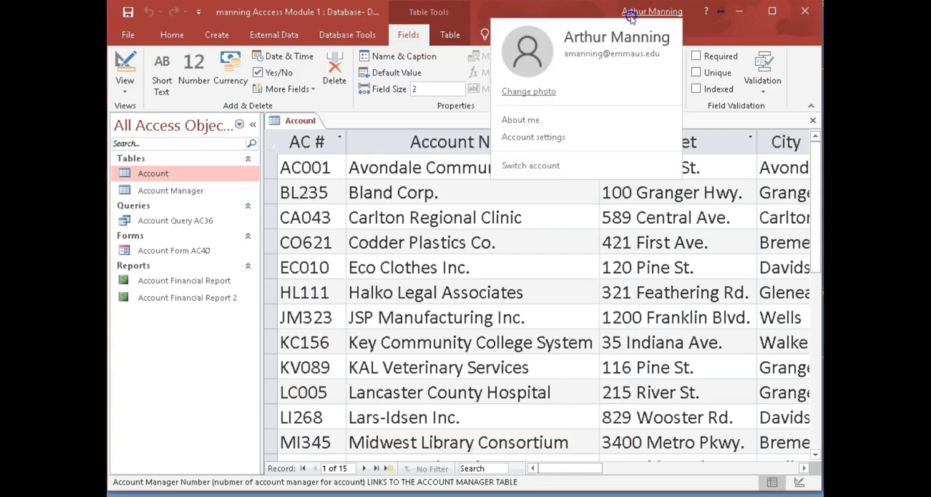
{"action": "left_click", "coordinate": [534, 165]}
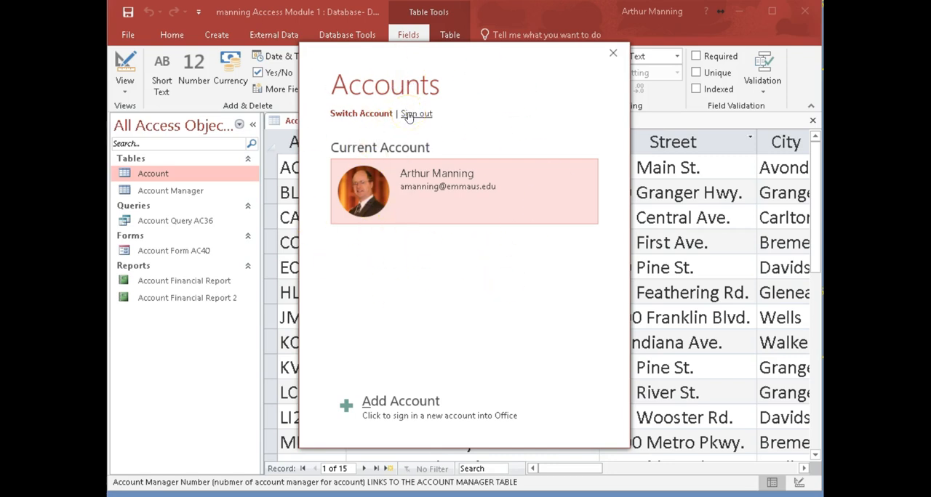
{"action": "left_click", "coordinate": [613, 54]}
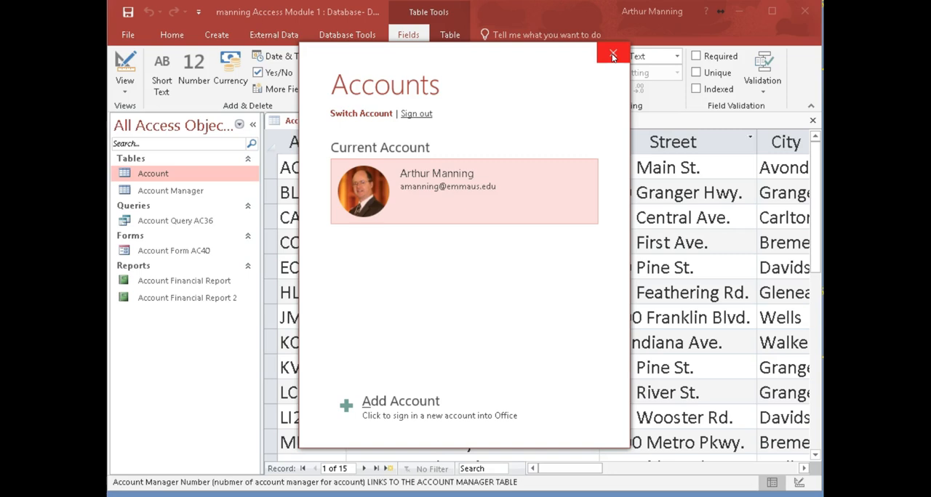
{"action": "left_click", "coordinate": [613, 55]}
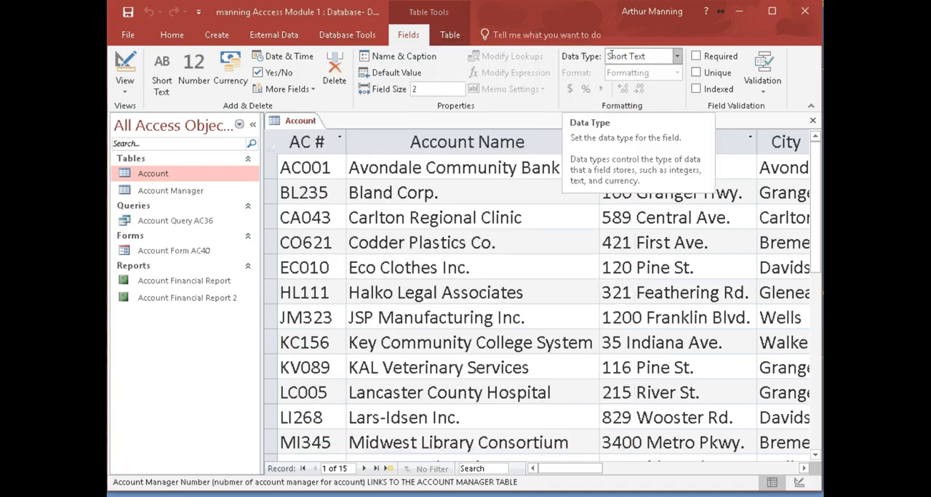